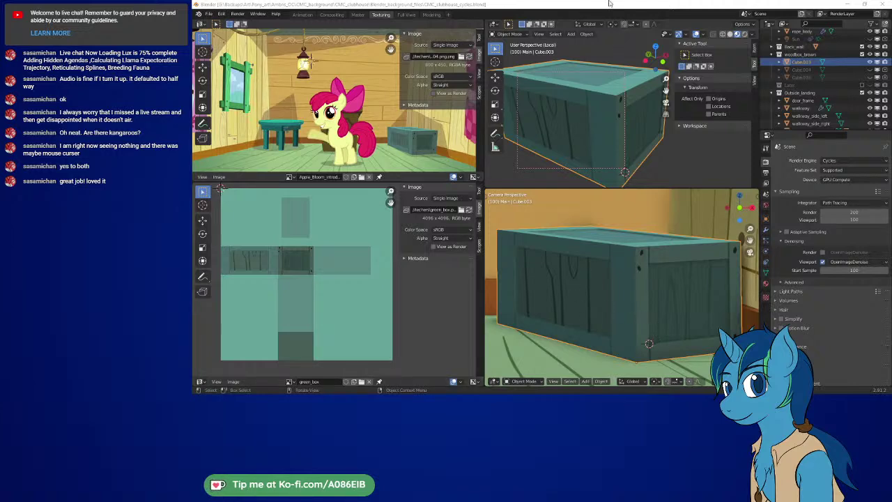
- Leave the isolated view of the green box to bring back the whole clubhouse scene
scroll(618, 245, down, 5)
scroll(617, 242, down, 6)
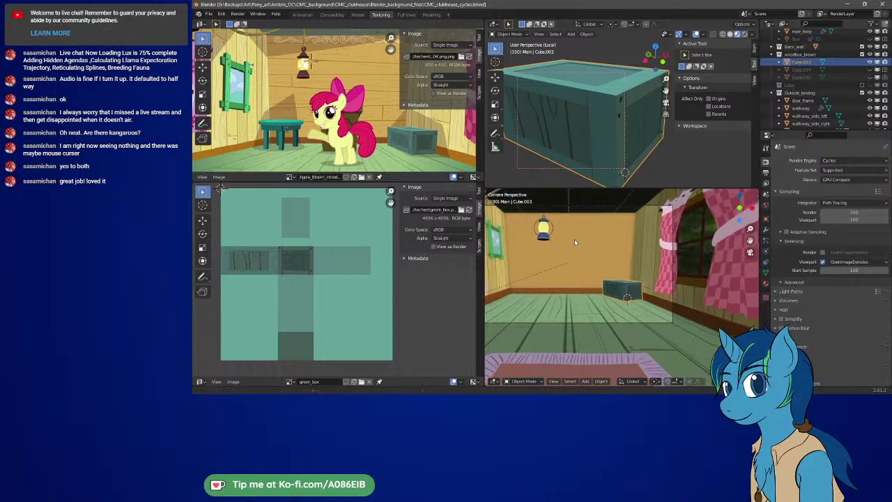
middle_drag(615, 261, 612, 289)
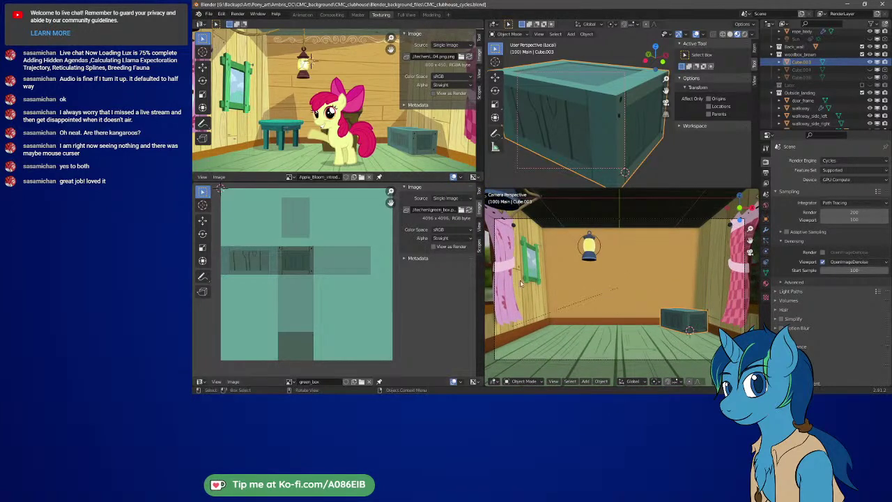
scroll(611, 102, down, 5)
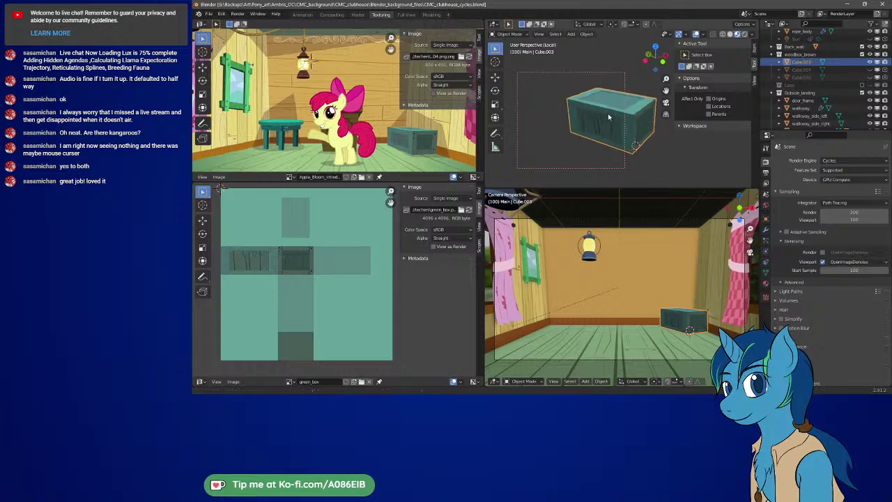
key(KP_Divide)
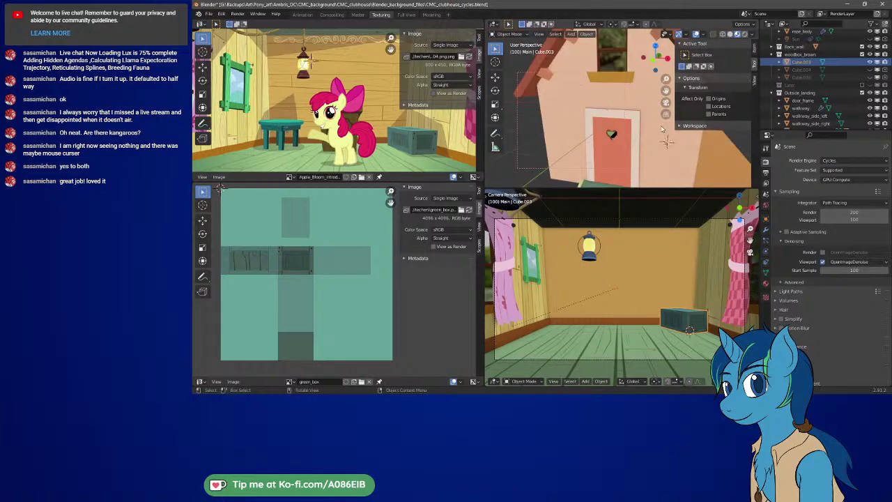
- Hide the clubhouse's front wall object in the viewport, keeping the Main collection enabled
mouse_move(608, 102)
middle_down()
mouse_move(552, 122)
mouse_move(621, 128)
mouse_move(604, 115)
middle_up()
click(600, 110)
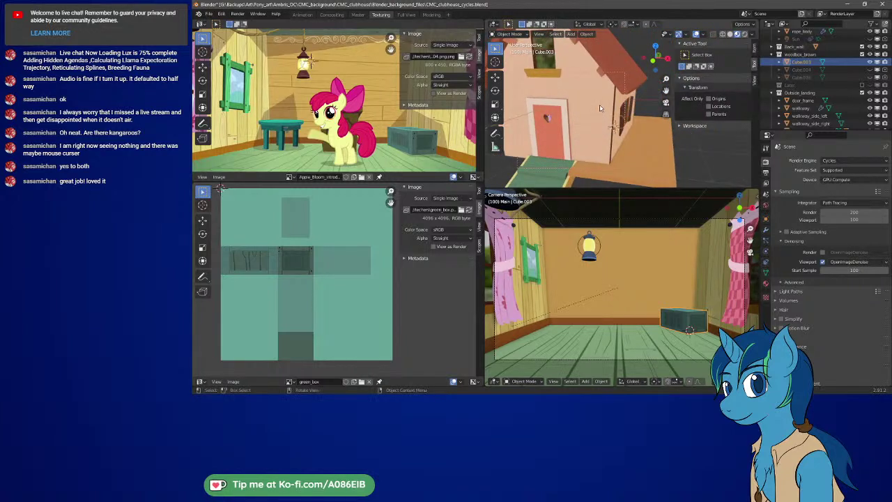
scroll(833, 91, up, 10)
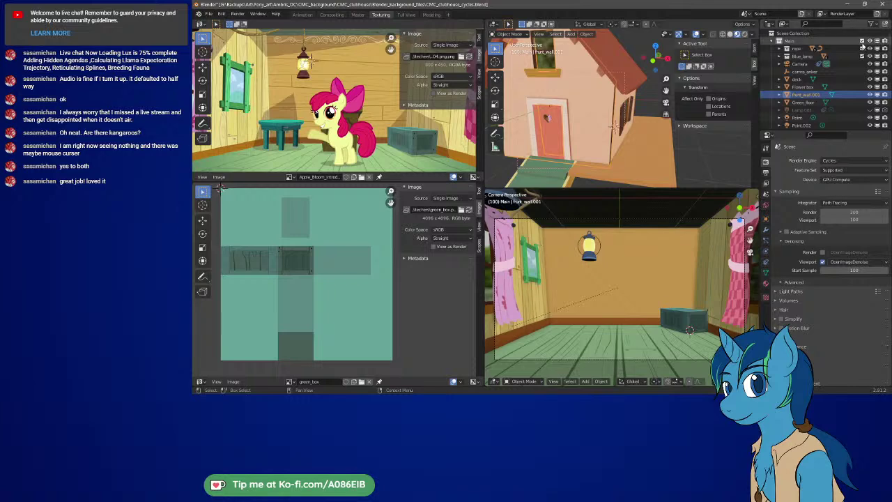
click(863, 44)
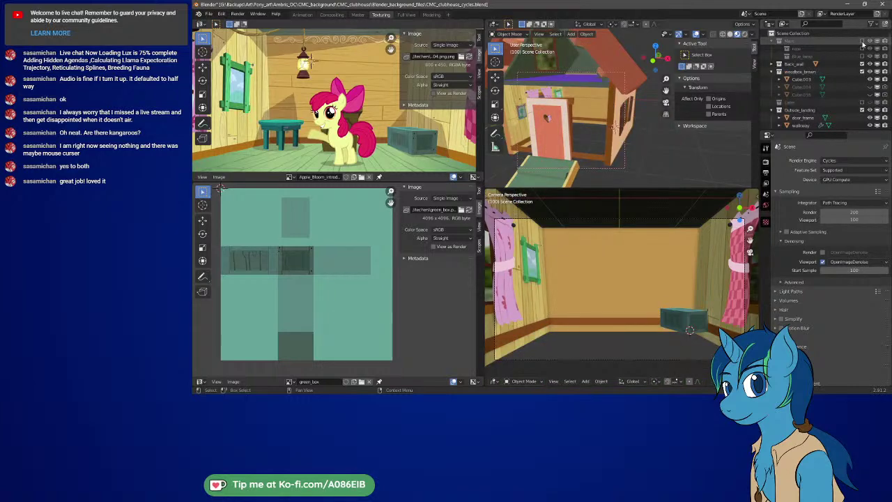
click(863, 43)
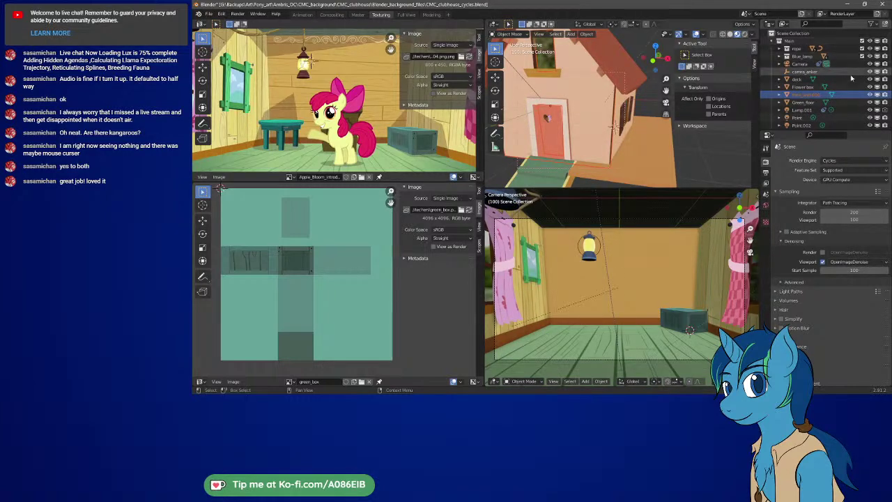
click(869, 95)
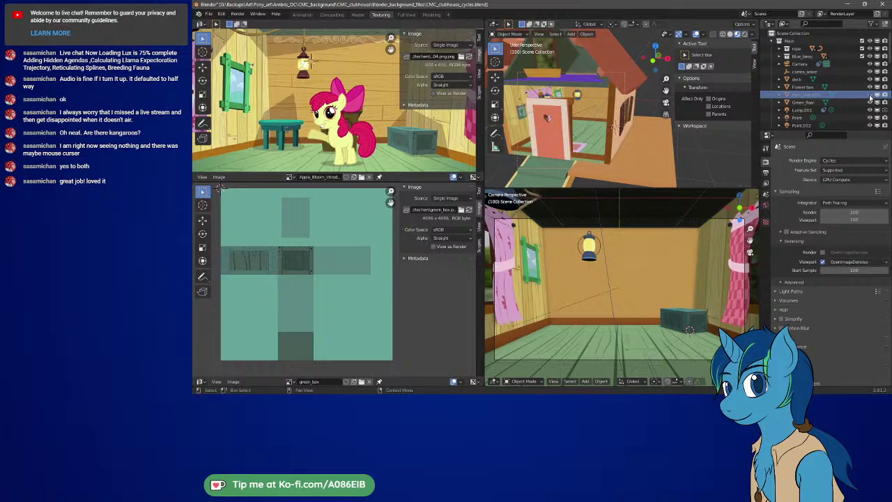
- Hide the flower box and deck objects in the Main collection, leaving the green floor shown
click(870, 86)
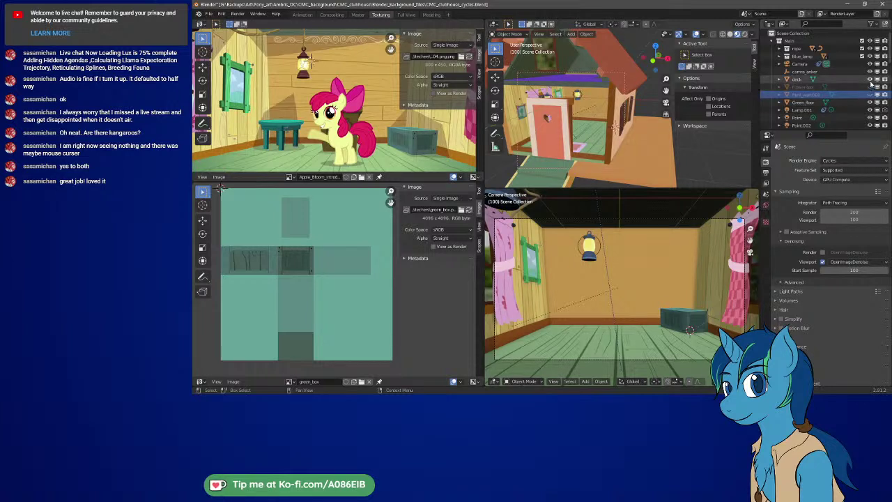
click(869, 79)
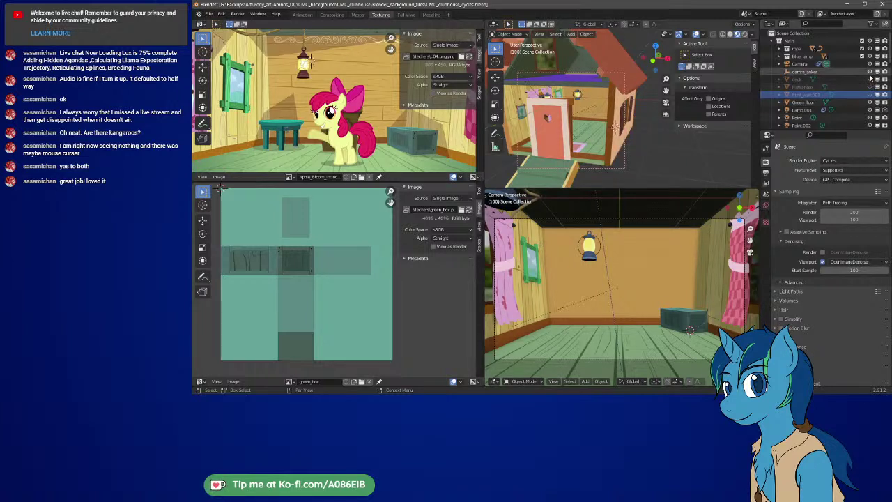
shift+click(868, 81)
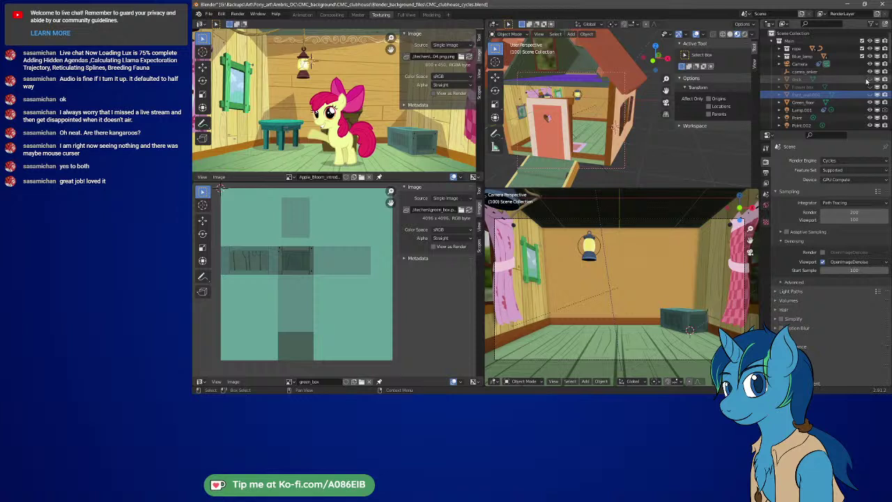
click(870, 103)
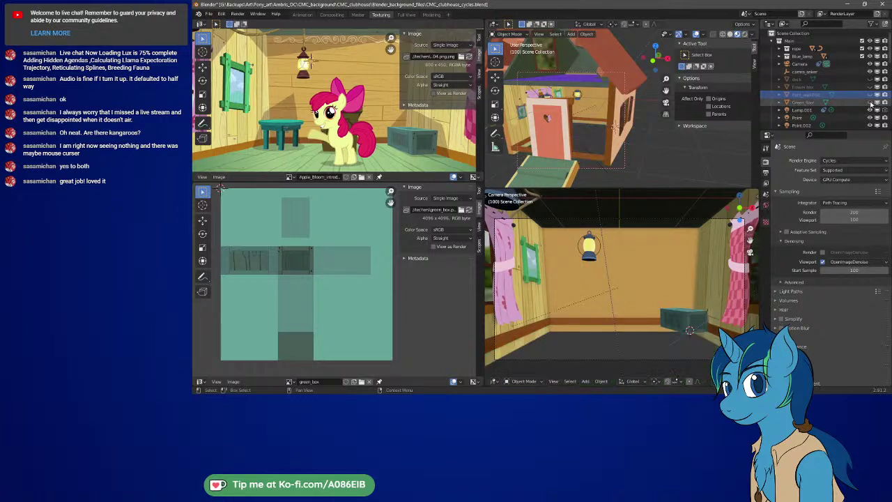
click(870, 102)
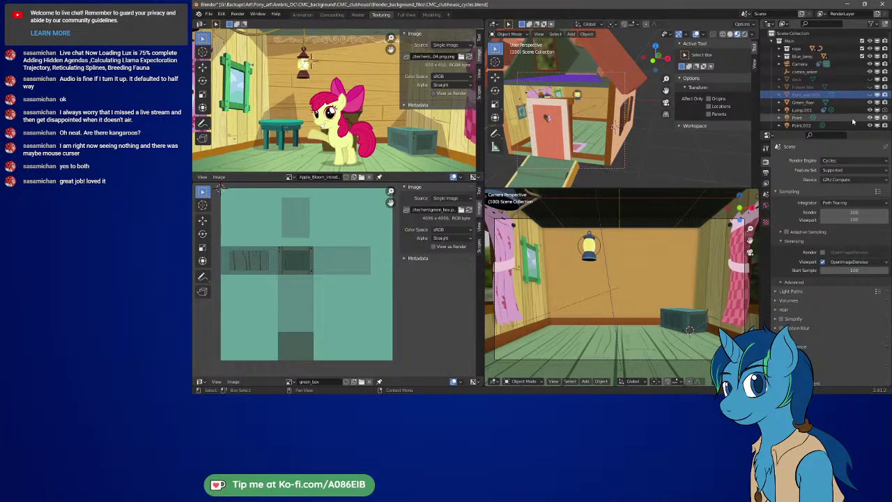
- Exclude the Outside_landing and door_group collections from the view layer
scroll(853, 122, down, 2)
scroll(853, 122, down, 2)
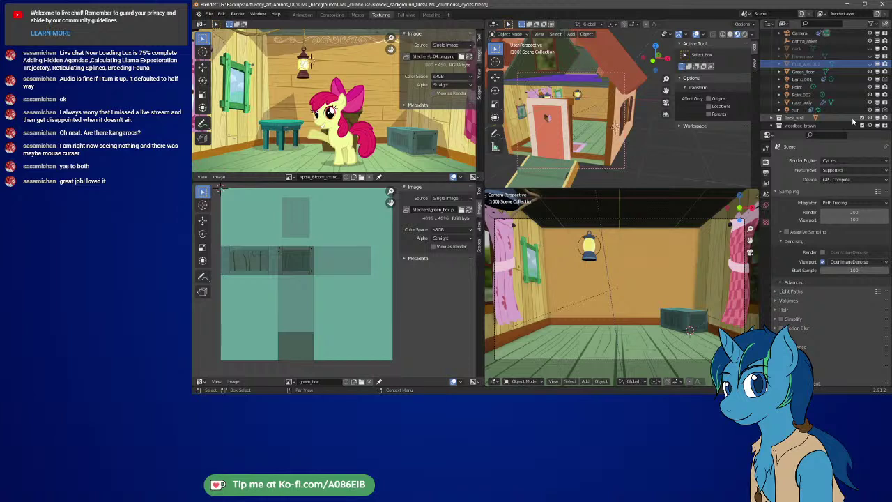
click(564, 124)
scroll(846, 107, down, 3)
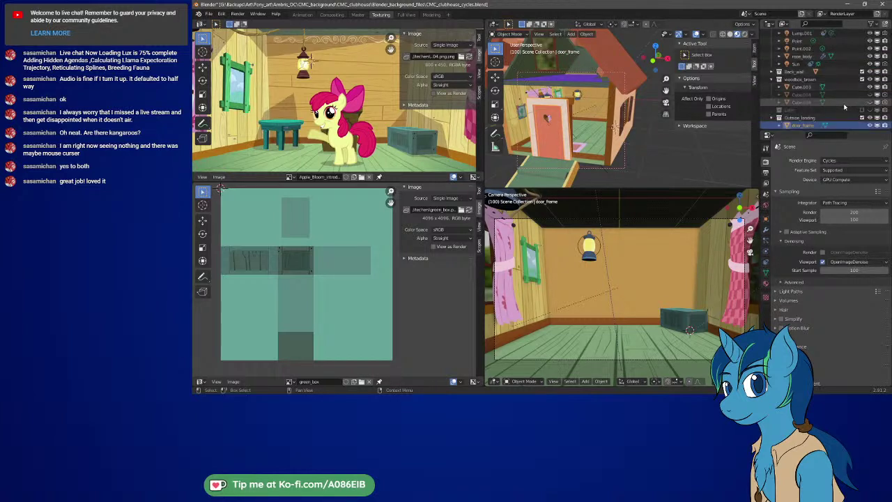
scroll(844, 107, down, 2)
scroll(858, 101, down, 2)
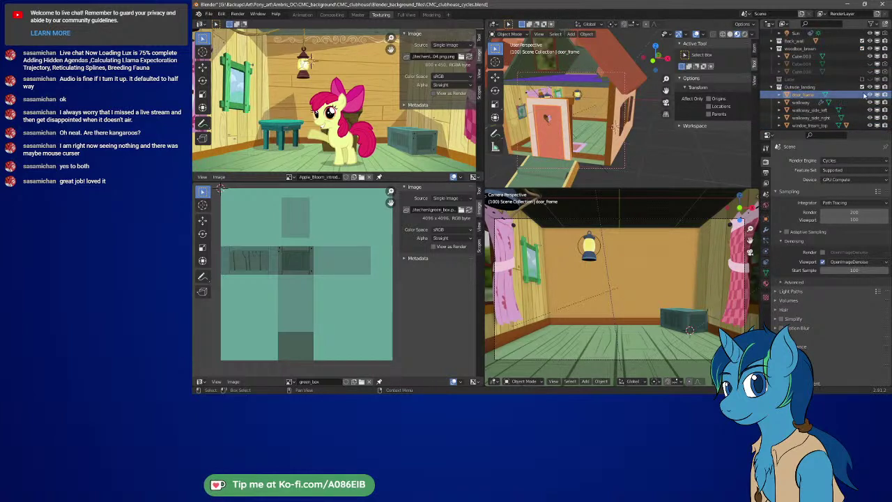
click(862, 87)
click(862, 87)
click(862, 87)
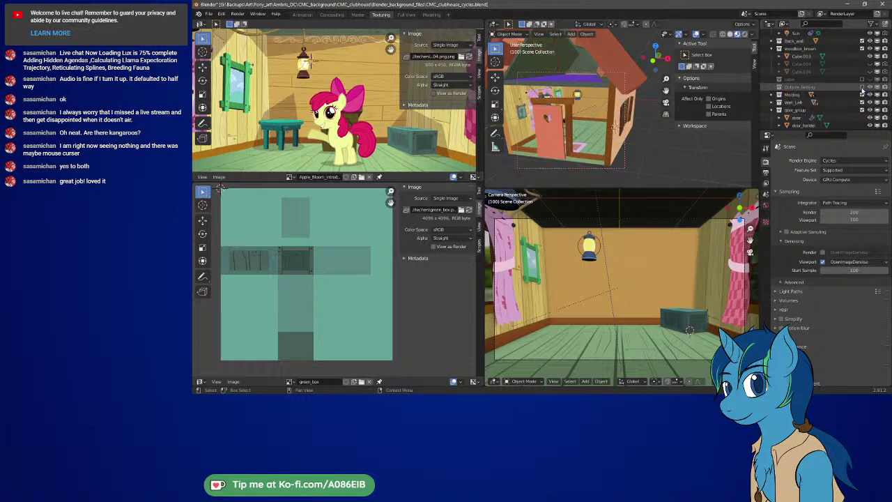
click(833, 118)
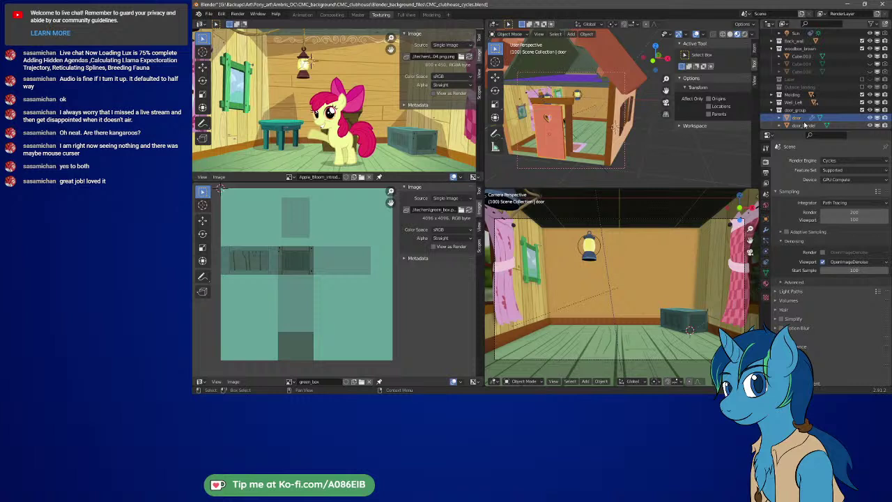
click(862, 110)
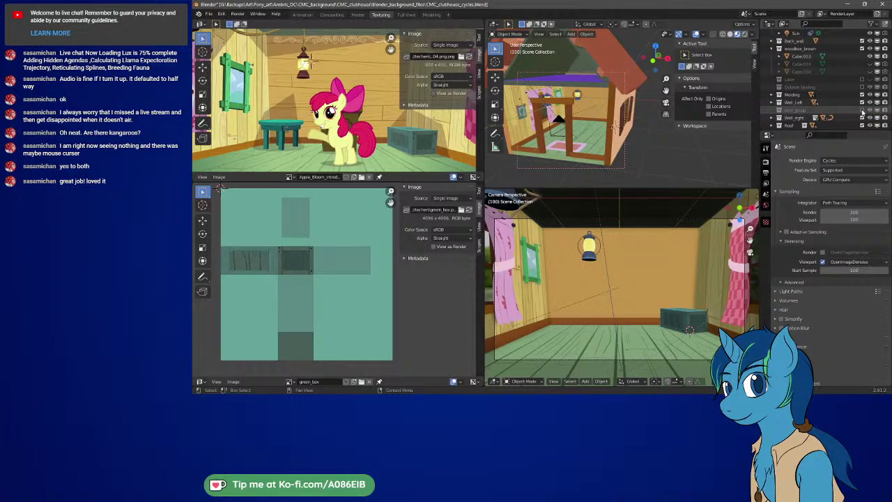
- Exclude the indoor_doormolding collection from the view layer to clear the inner door trim from the room's open front
click(570, 103)
scroll(814, 108, down, 3)
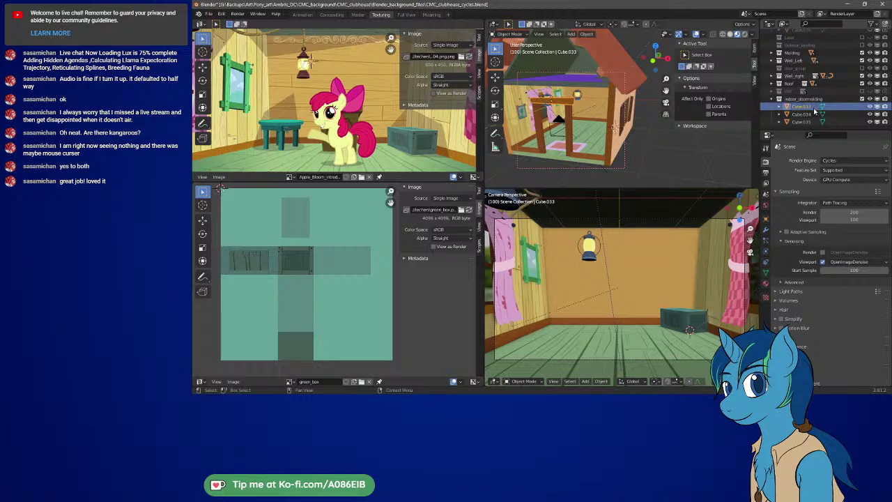
click(869, 106)
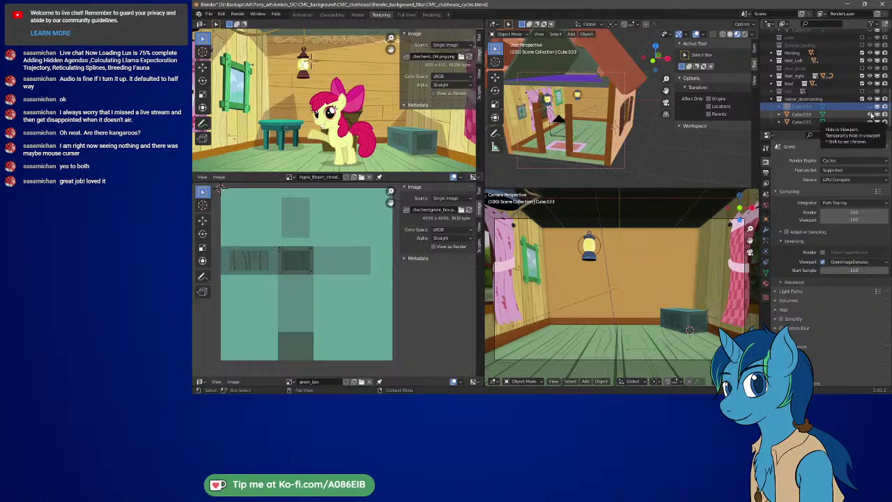
click(871, 115)
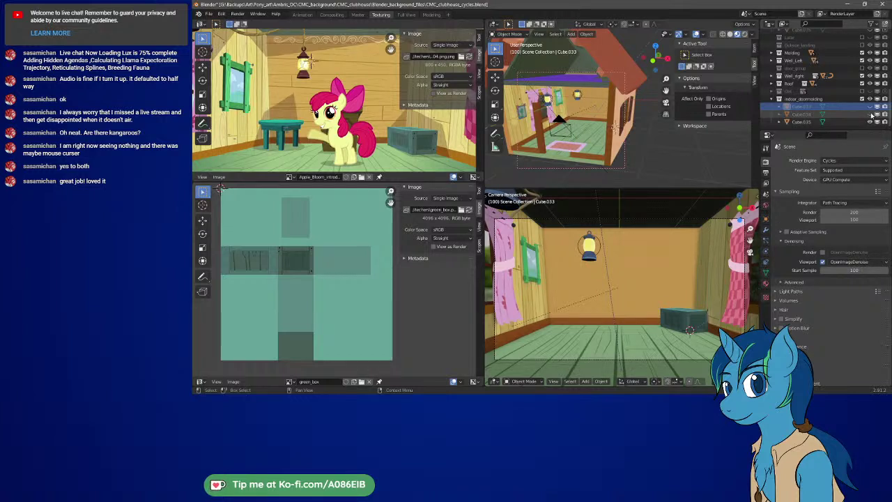
click(871, 114)
click(862, 99)
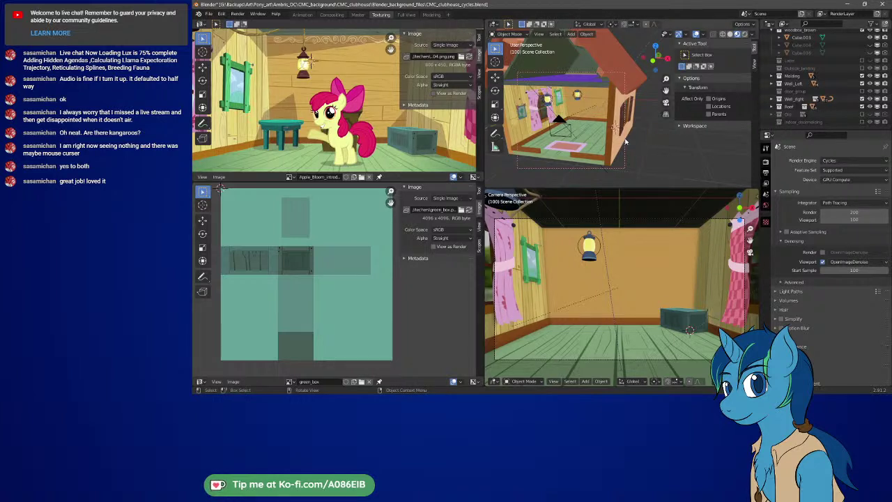
middle_drag(595, 143, 629, 142)
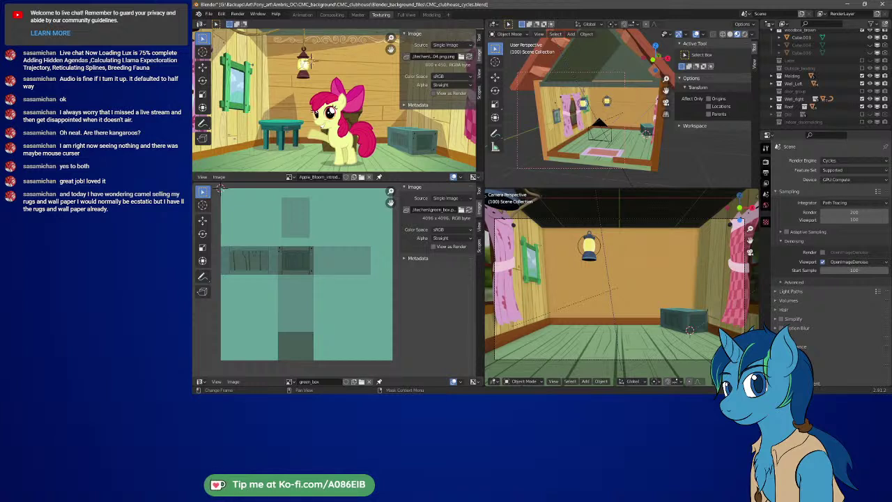
key(F12)
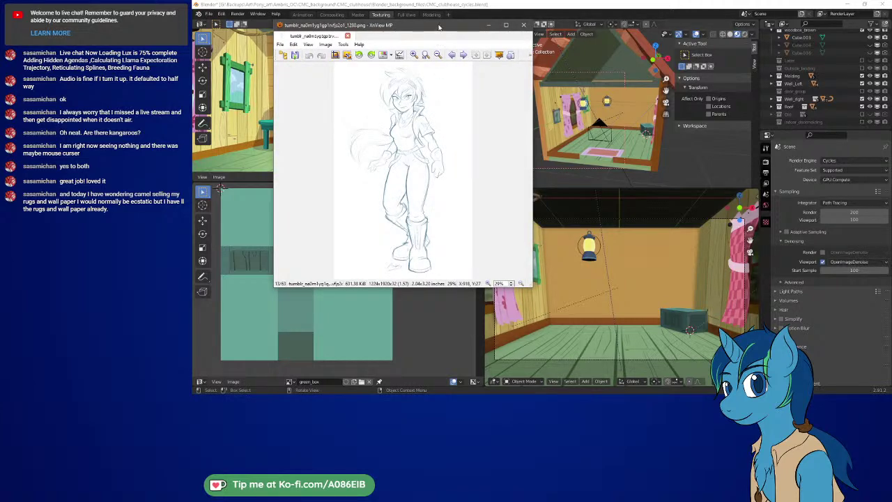
key(Escape)
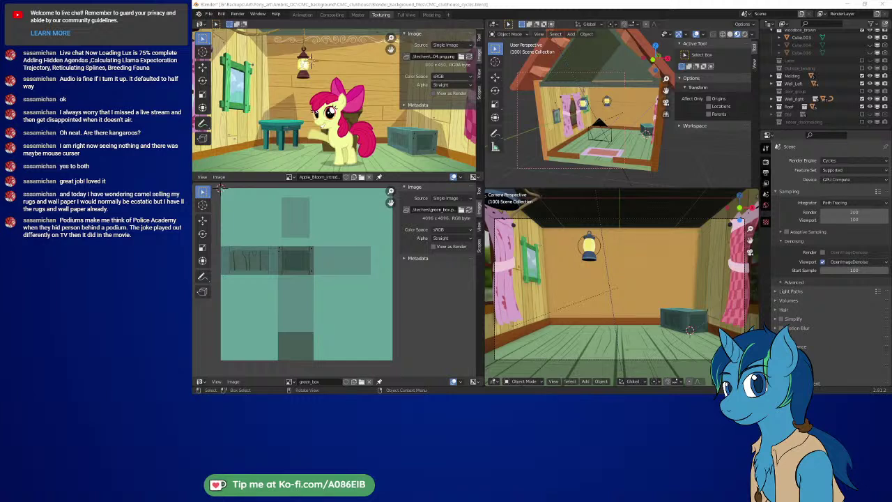
- Switch the upper reference image from the Apple Bloom picture to the clubhouse interior picture with the wooden podium
scroll(350, 134, down, 2)
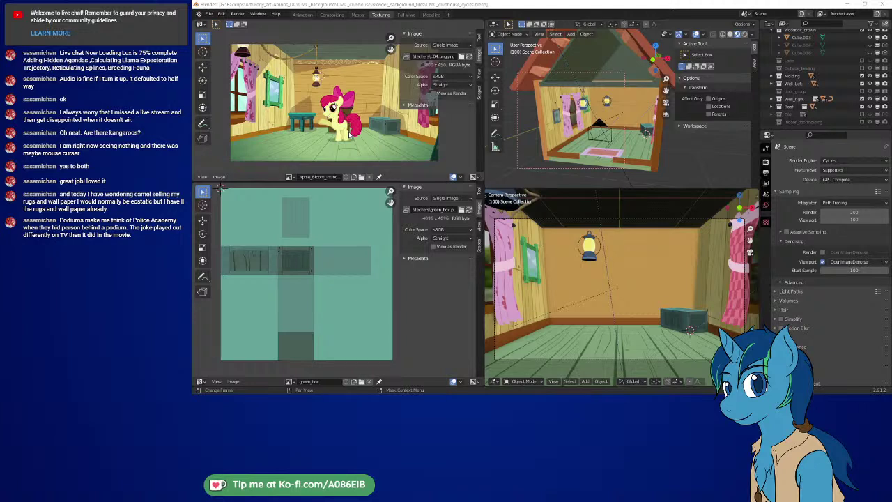
click(291, 177)
scroll(220, 188, down, 18)
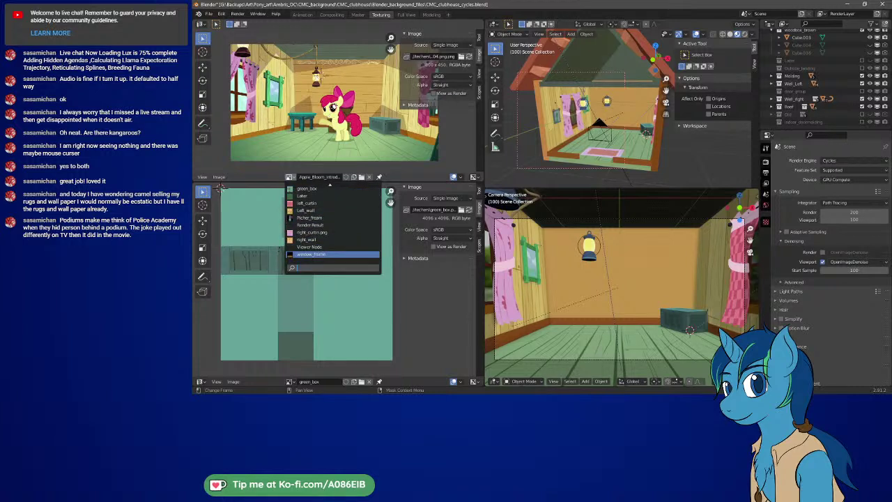
scroll(220, 188, up, 5)
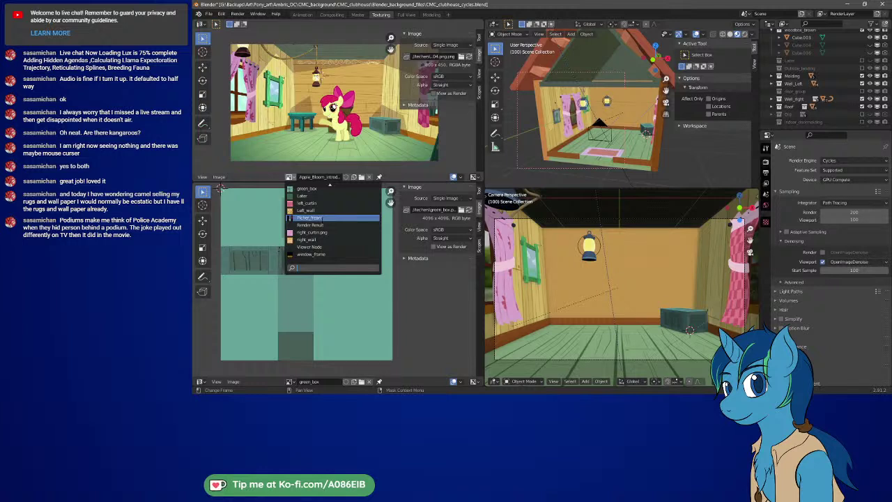
scroll(220, 188, up, 4)
key(Escape)
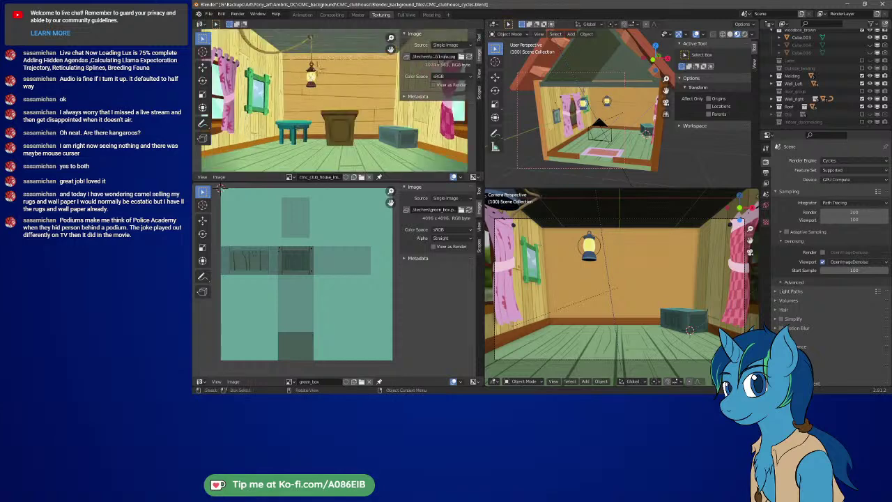
- Examine the shape and front panel of the wooden podium in the clubhouse reference pictures
scroll(387, 123, up, 3)
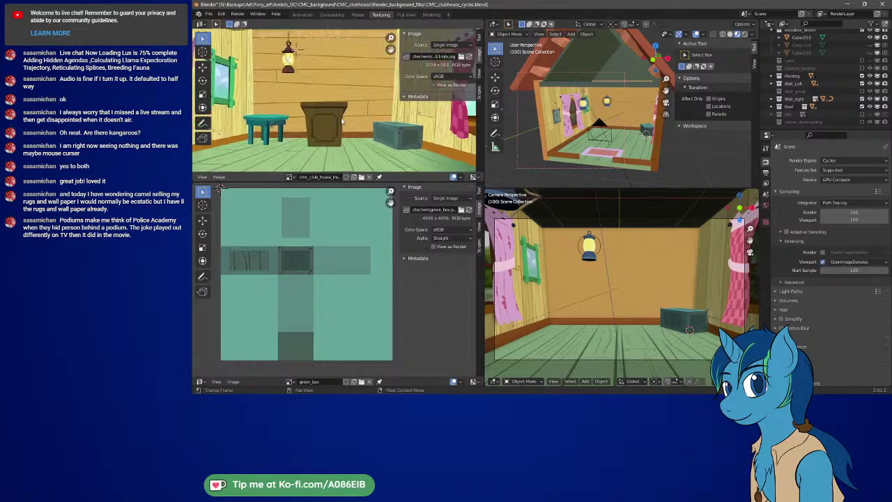
scroll(349, 120, up, 2)
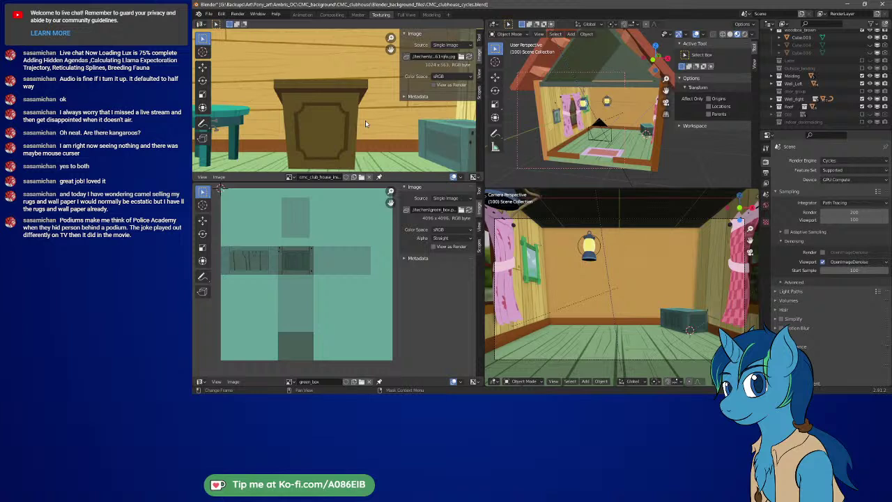
scroll(365, 123, down, 1)
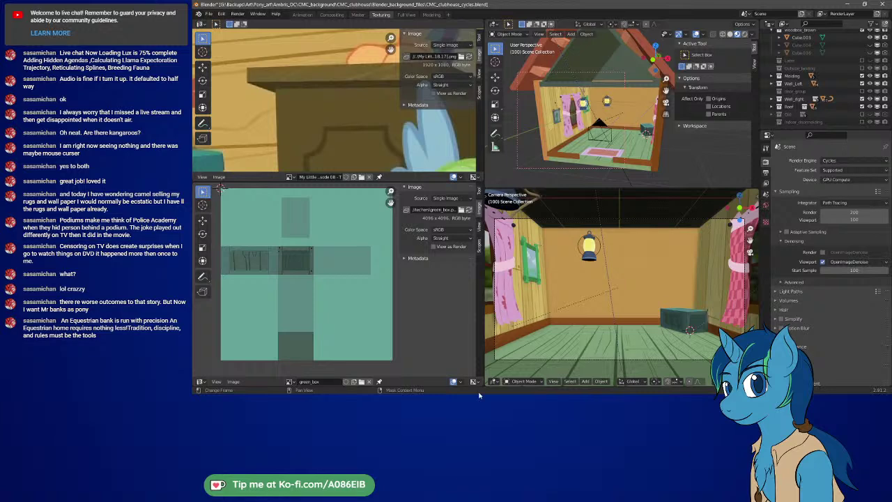
scroll(338, 119, down, 4)
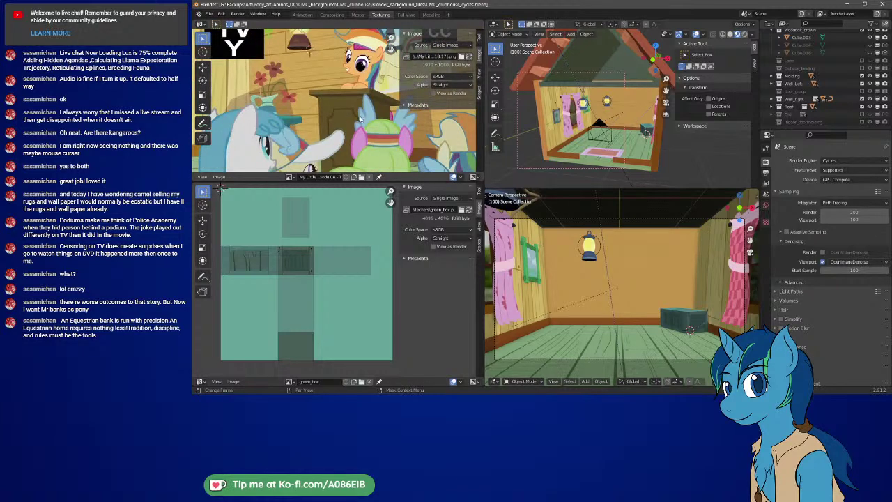
- Switch the upper reference image back to the cmc_club_house interior picture and frame the wooden podium in it
middle_drag(360, 119, 334, 108)
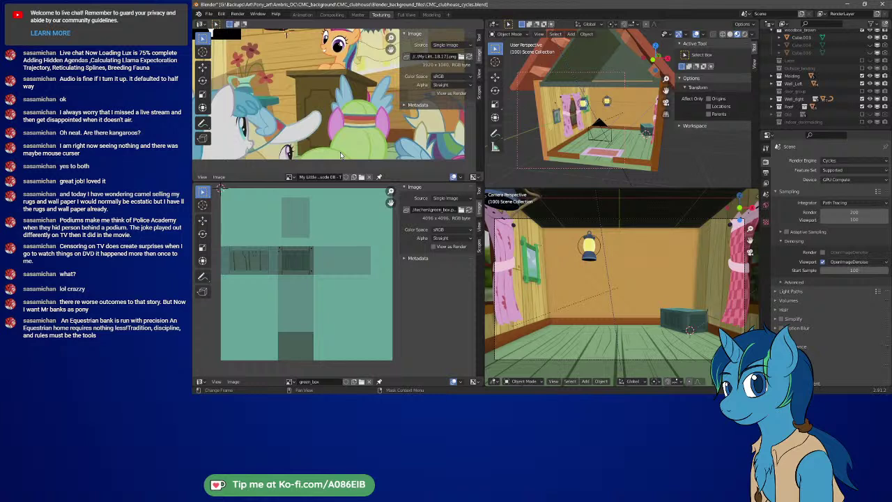
click(290, 176)
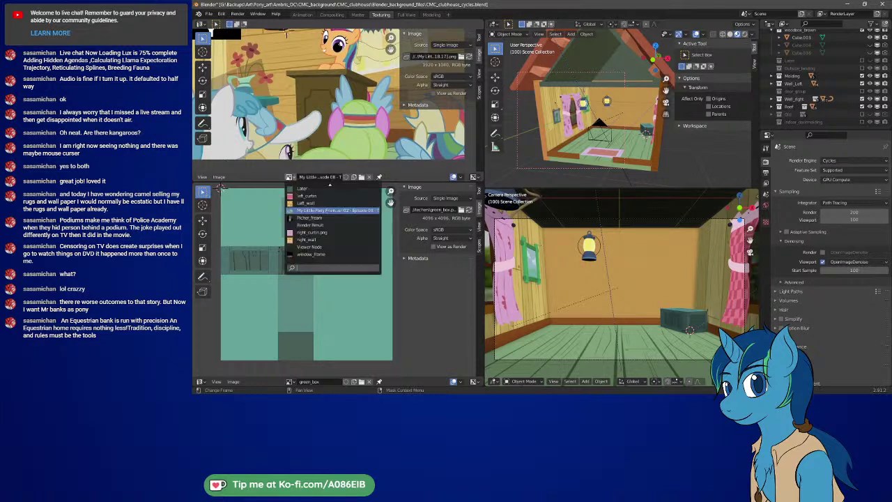
scroll(220, 188, up, 15)
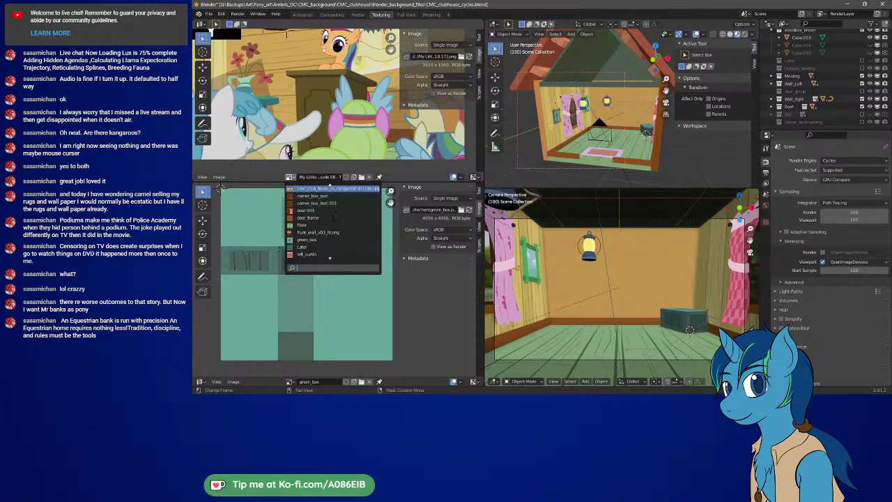
scroll(219, 187, down, 4)
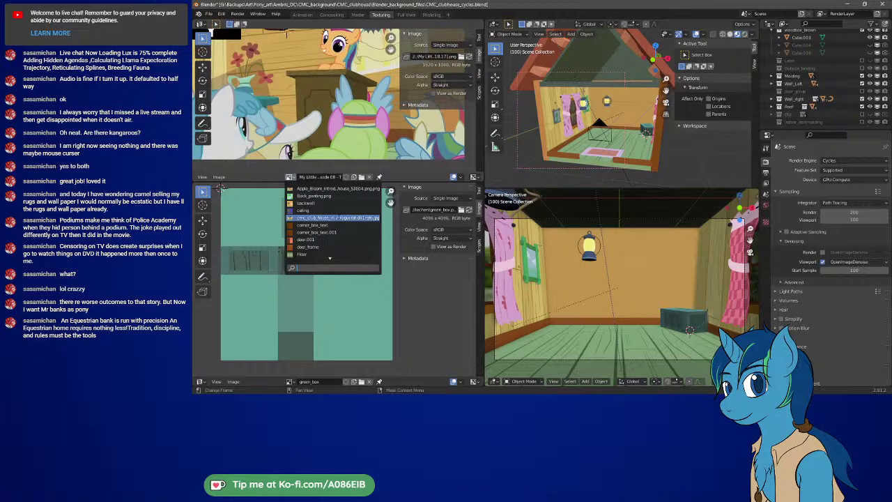
click(337, 218)
scroll(339, 89, down, 1)
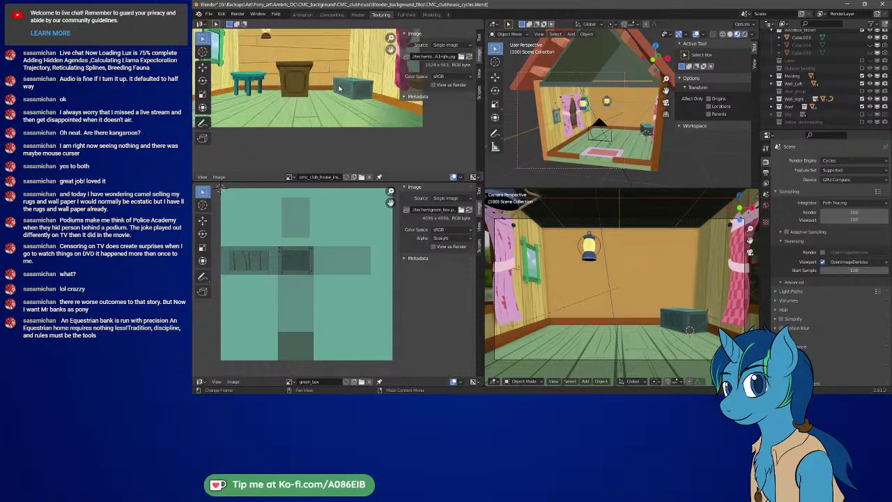
scroll(339, 88, up, 2)
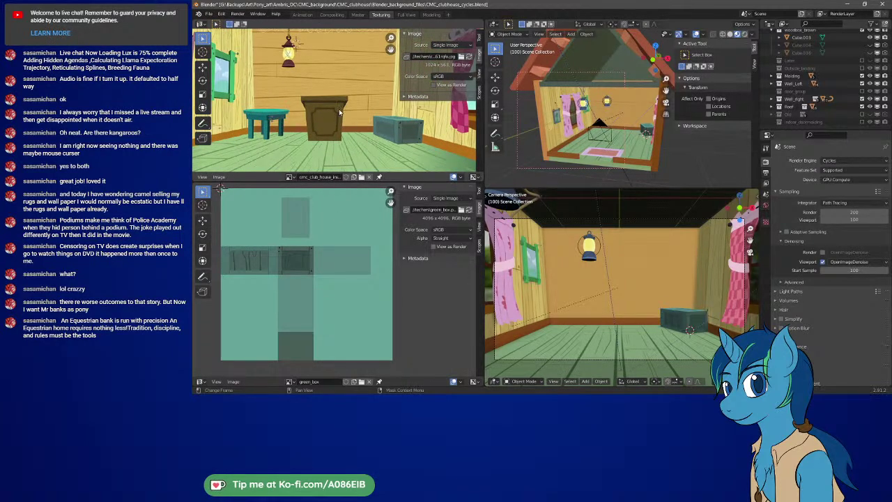
scroll(339, 109, up, 4)
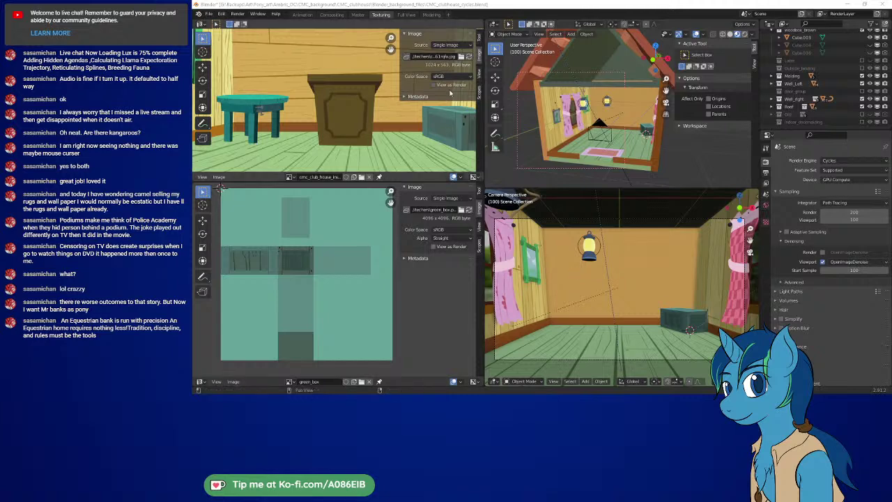
- Switch to the Modeling workspace and turn the perspective view toward the clubhouse's open front
click(355, 15)
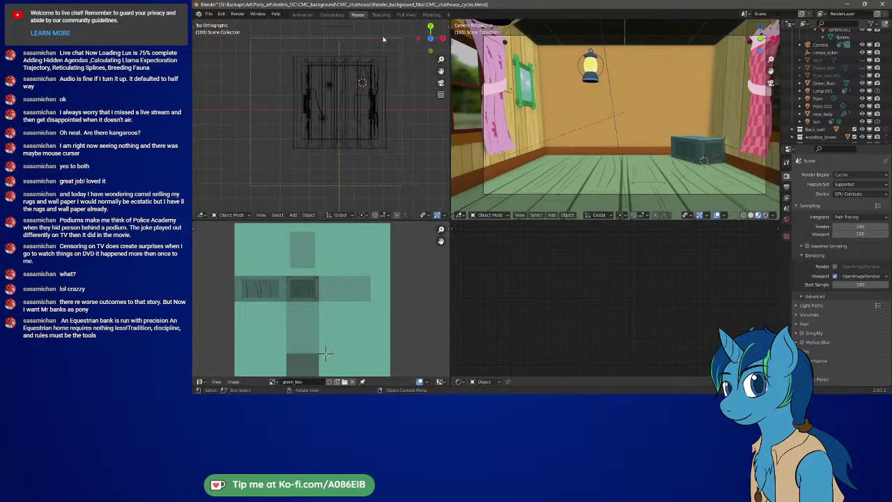
click(424, 15)
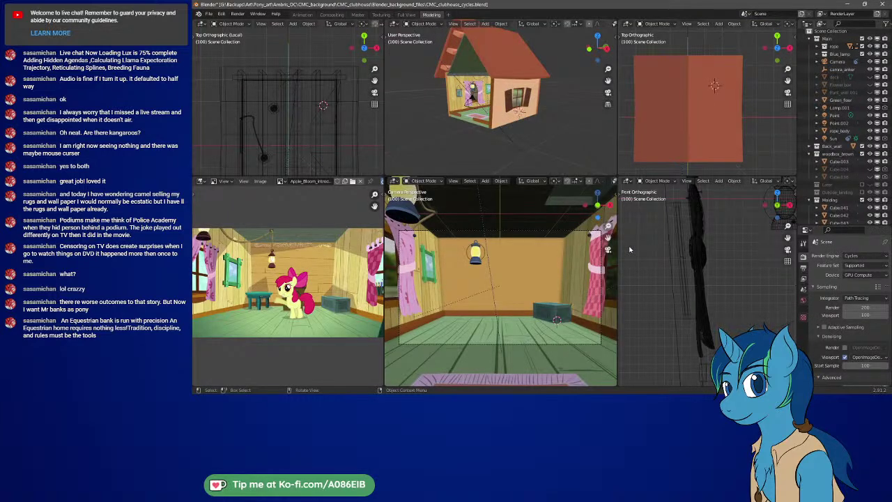
middle_drag(559, 133, 539, 129)
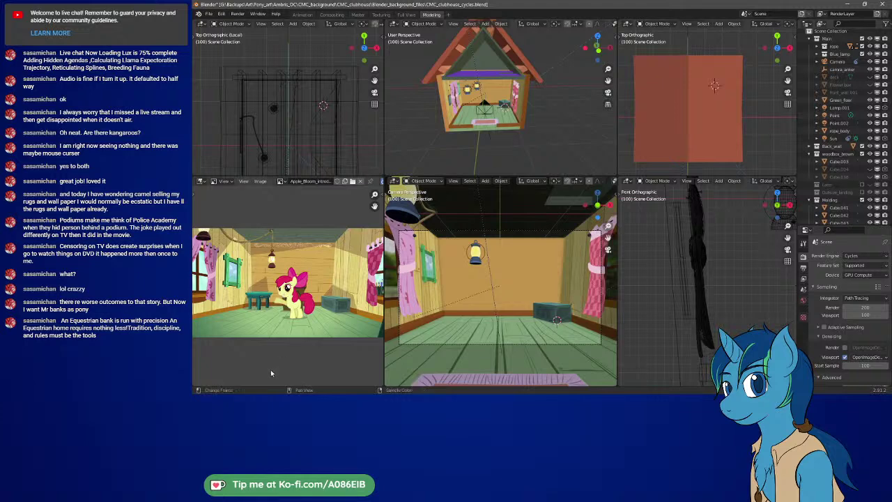
- Replace the Apple Bloom reference with the cmc_club_house interior picture and frame the wooden podium
click(280, 182)
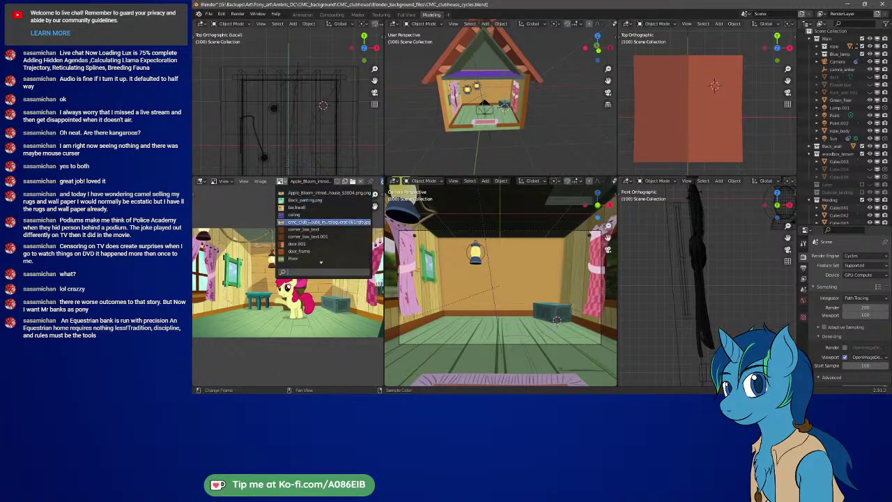
click(308, 219)
scroll(305, 310, up, 5)
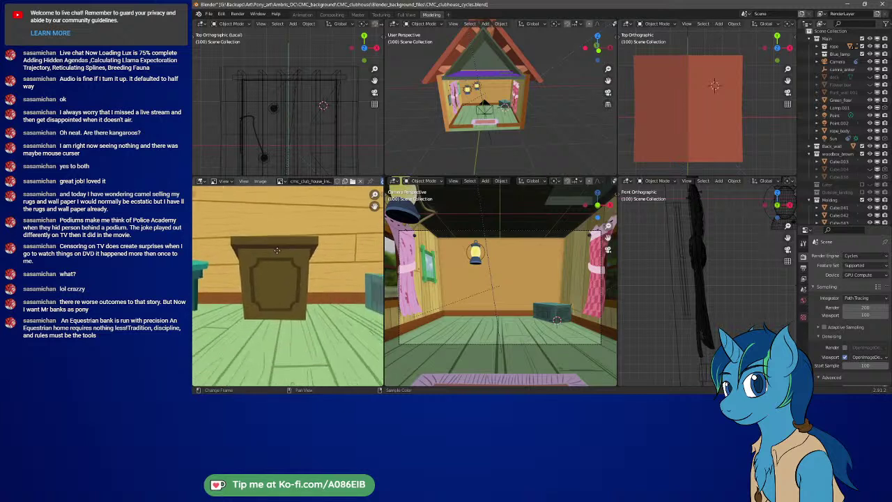
middle_drag(289, 259, 306, 269)
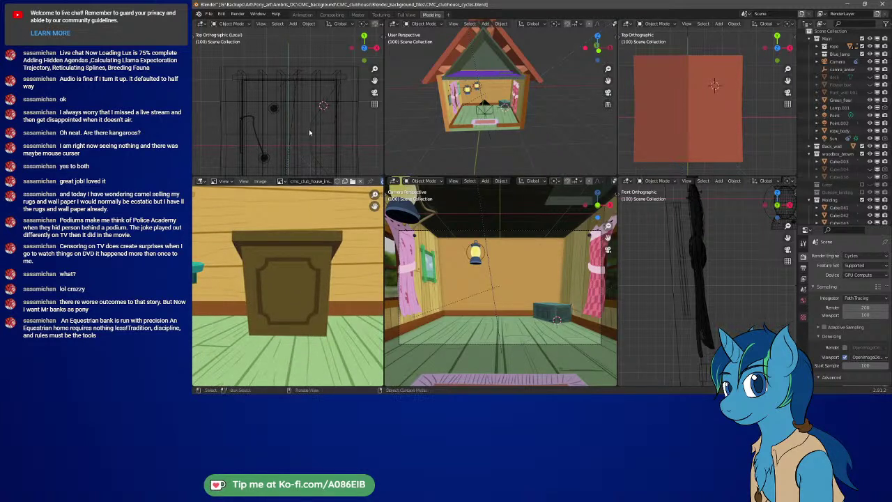
- Display the roof-covered top view in wireframe and turn the local top view into an Image Editor
key(z)
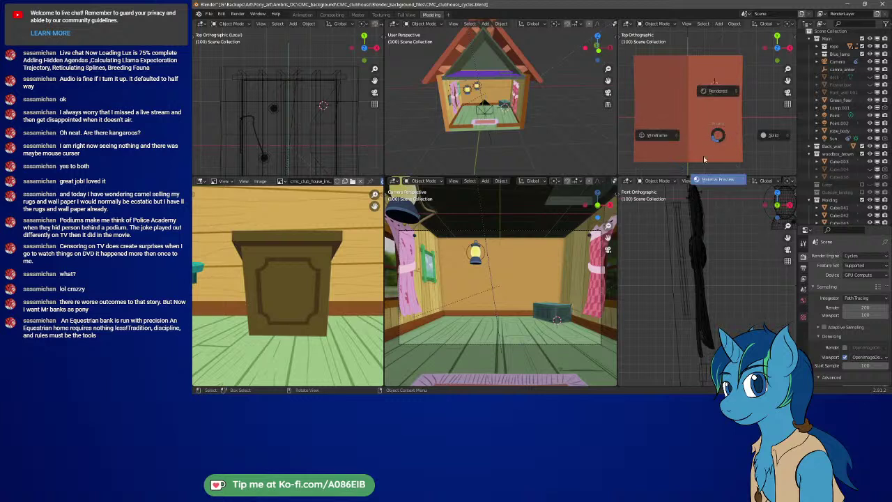
click(666, 141)
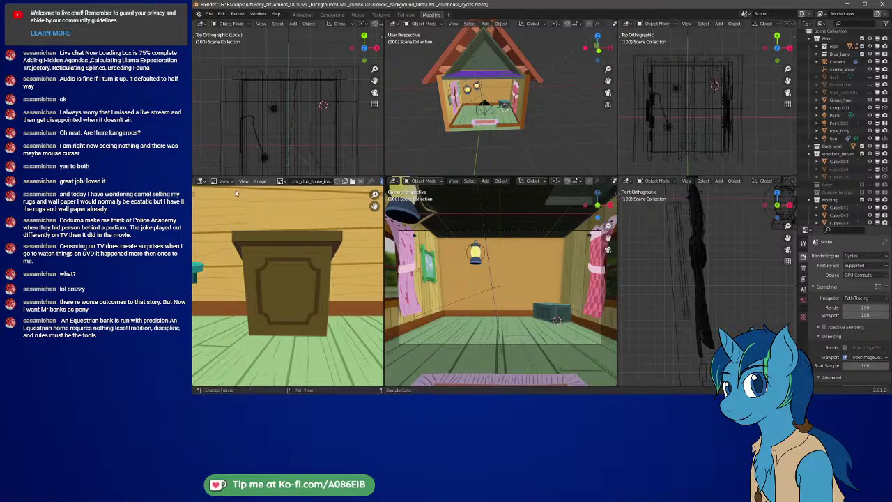
click(201, 24)
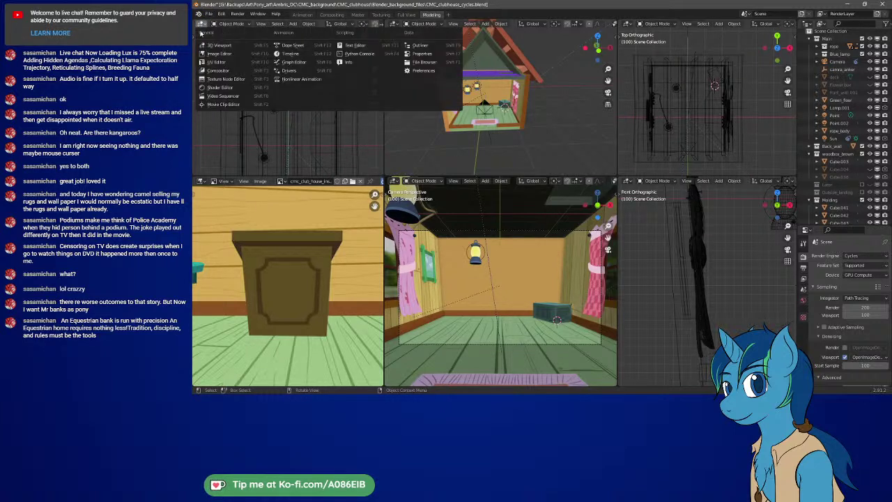
click(239, 54)
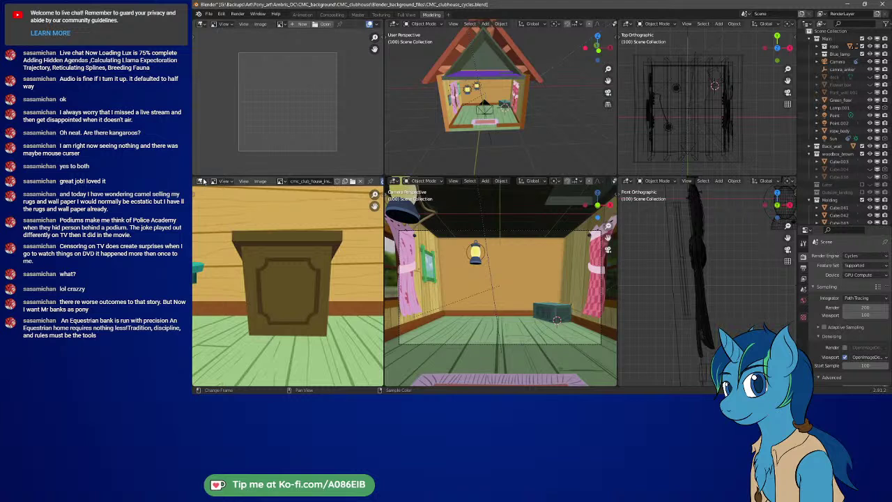
- Load the My Little Pony episode picture into the empty image editor and frame the podium behind the ponies
click(281, 24)
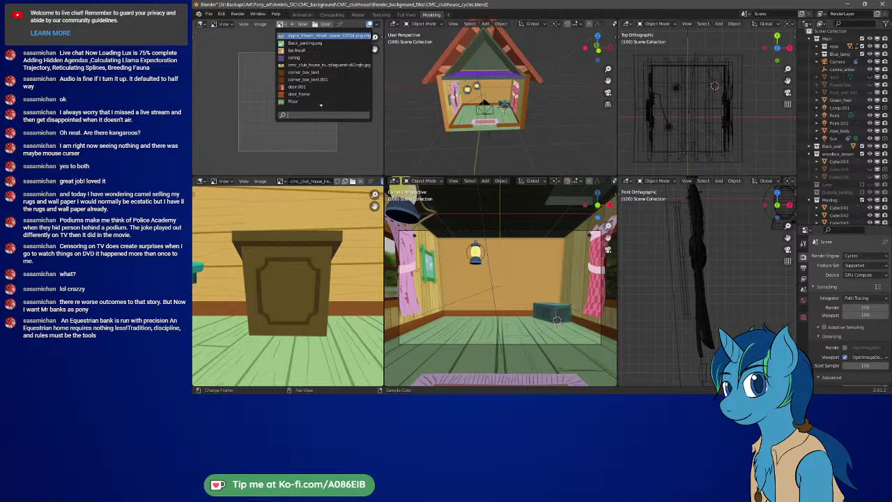
key(Down)
key(Down)
key(Down)
key(Down)
key(Down)
key(Down)
key(Down)
key(Down)
key(Down)
key(Down)
key(Down)
key(Down)
key(Down)
key(Down)
key(Down)
key(Down)
key(Down)
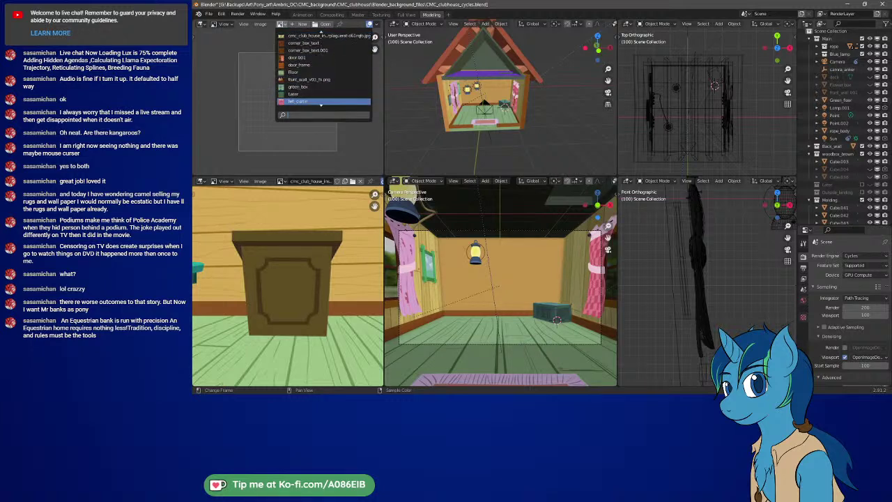
click(324, 73)
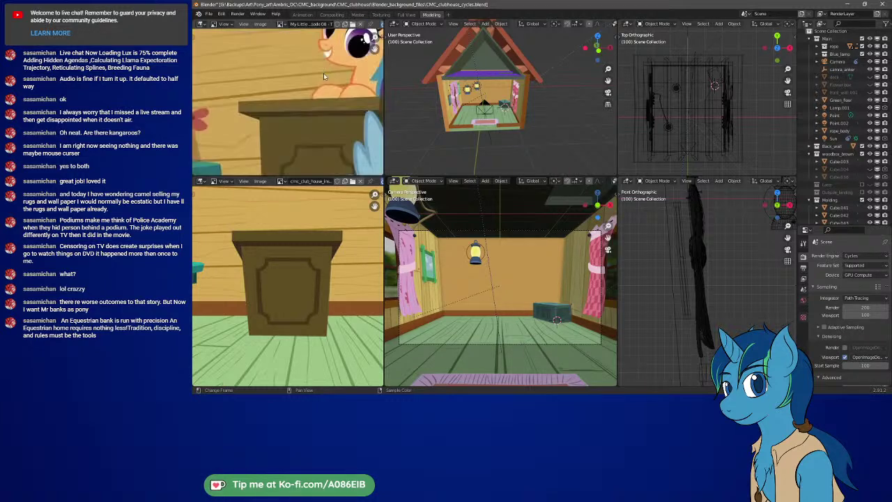
middle_drag(335, 128, 294, 59)
scroll(285, 60, down, 3)
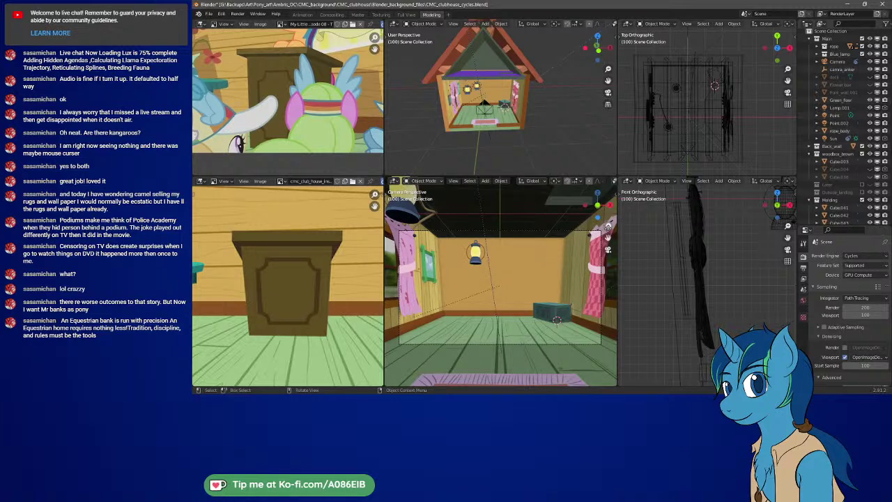
- Reframe the front orthographic wireframe view on the camera and the middle of the clubhouse room
middle_drag(711, 250, 784, 252)
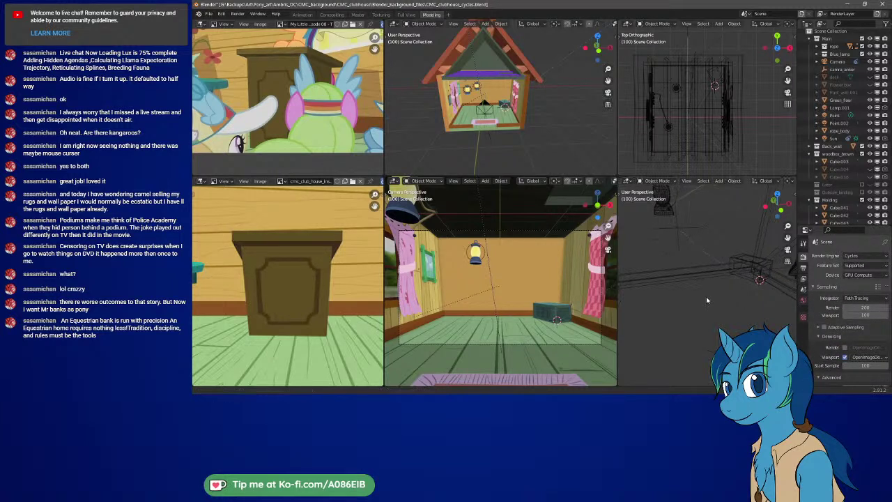
middle_drag(706, 296, 738, 302)
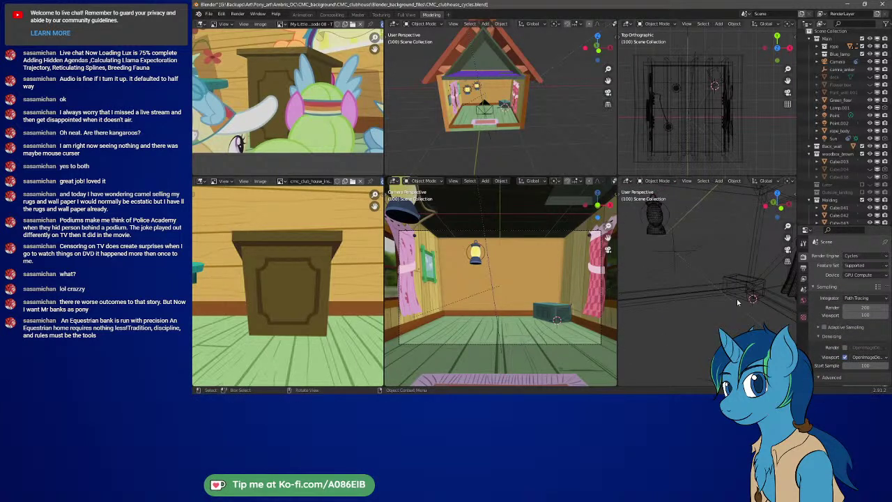
key(KP_1)
scroll(734, 297, down, 3)
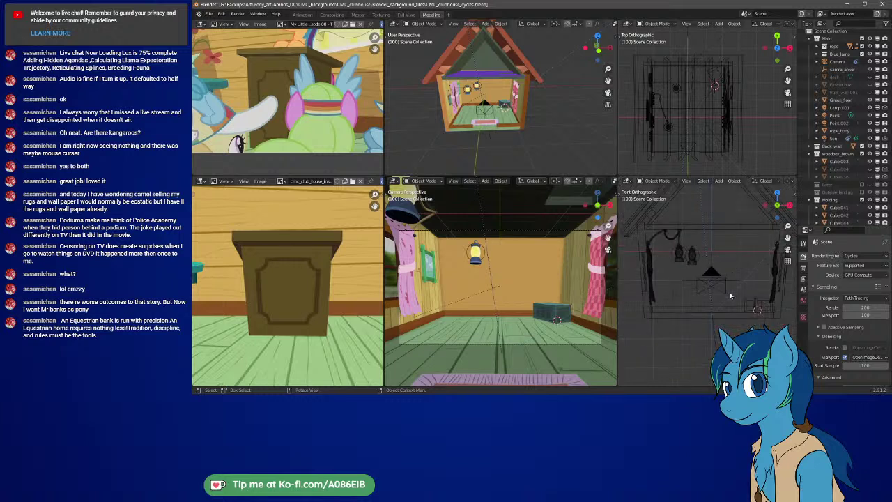
scroll(725, 299, down, 2)
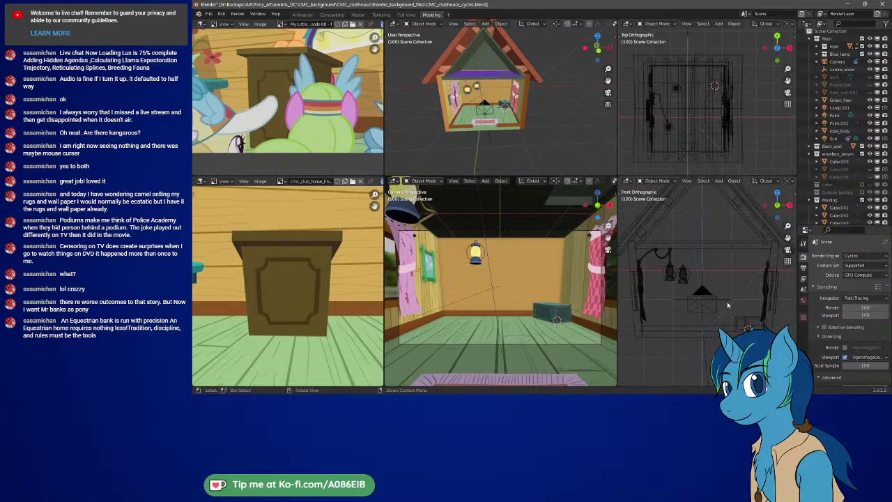
scroll(725, 289, up, 3)
scroll(699, 269, up, 2)
scroll(718, 278, down, 2)
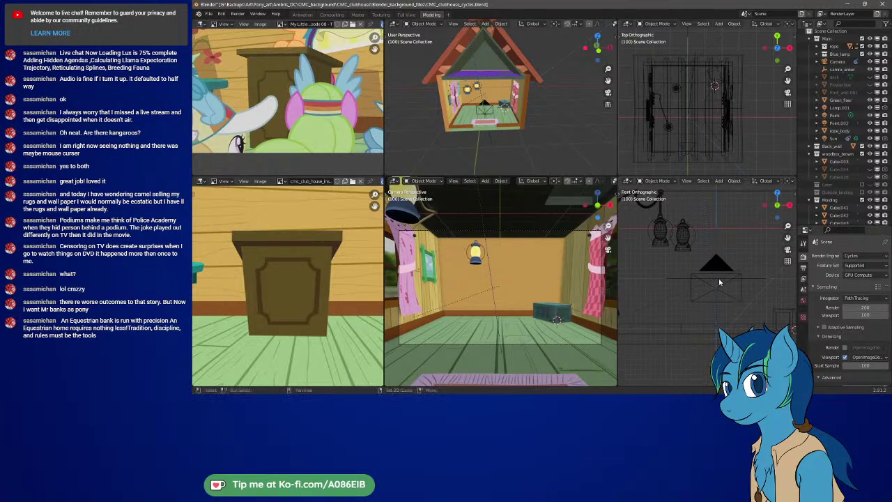
click(717, 324)
right_click(722, 318)
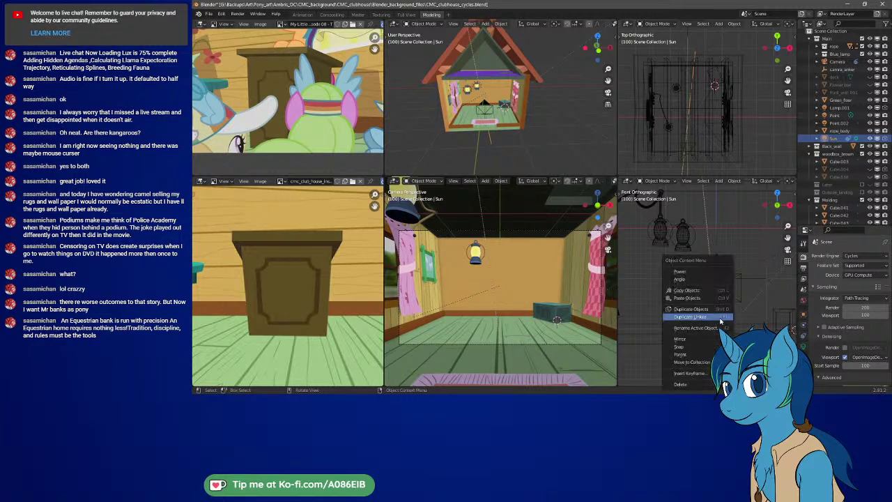
key(Escape)
key(KP_5)
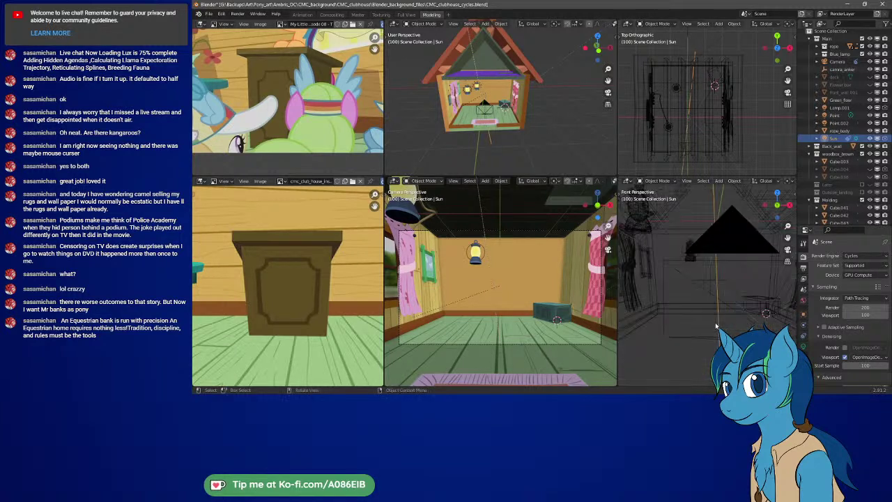
middle_drag(699, 344, 667, 285)
key(KP_1)
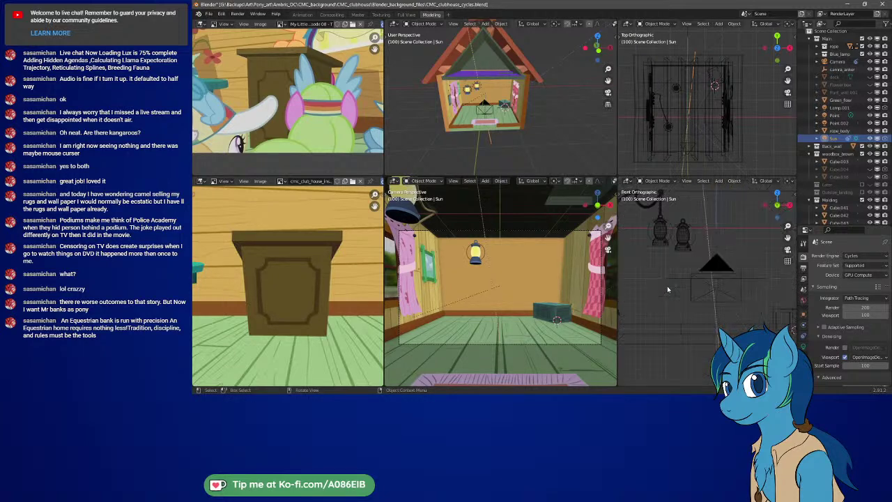
click(693, 321)
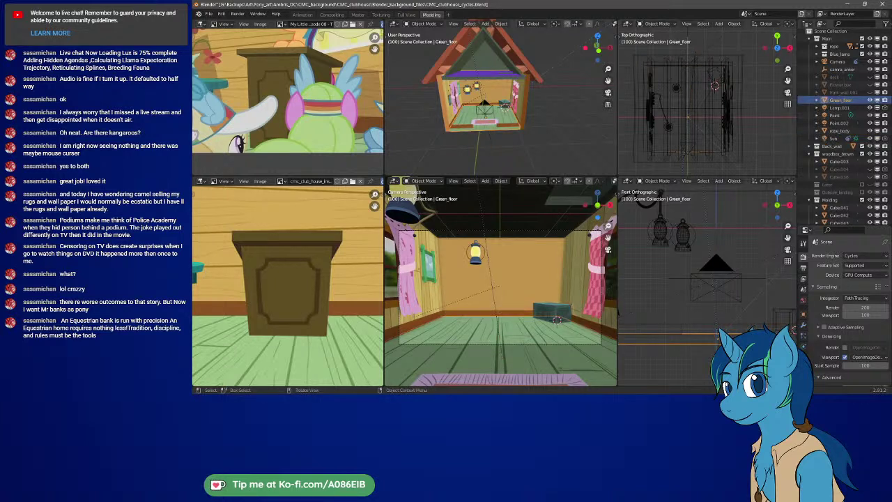
click(701, 314)
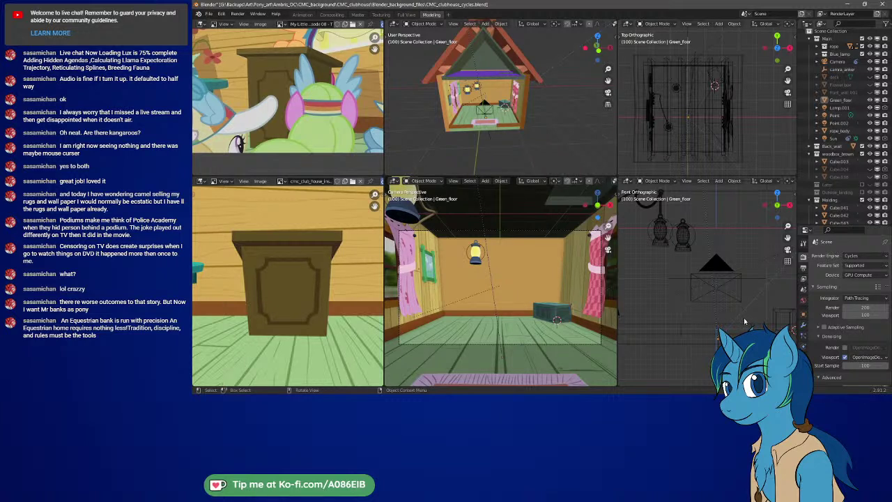
key(space)
drag(731, 317, 673, 334)
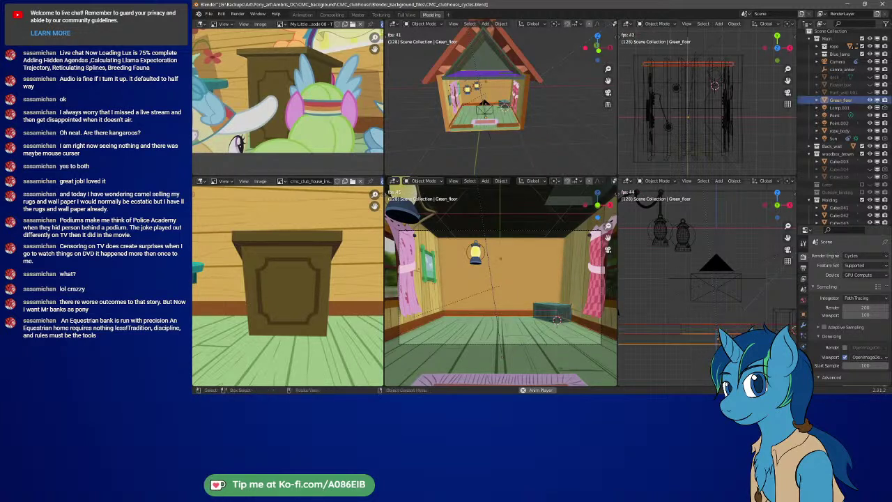
click(702, 308)
key(space)
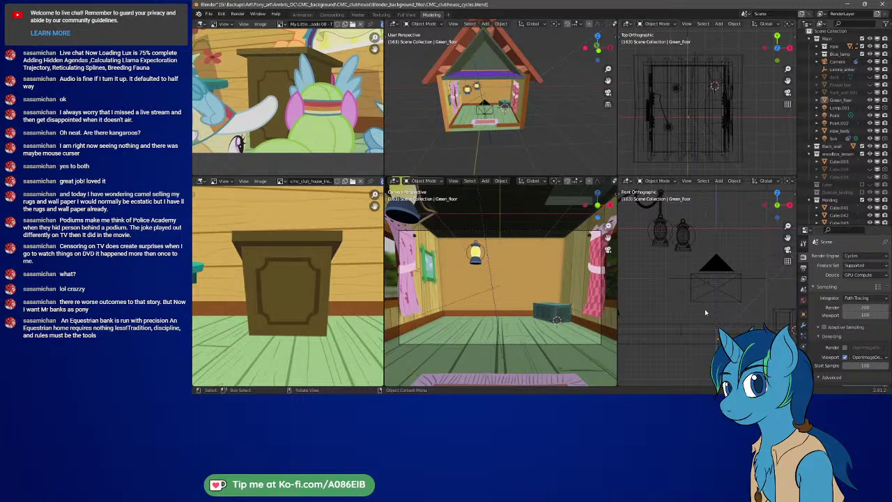
click(688, 181)
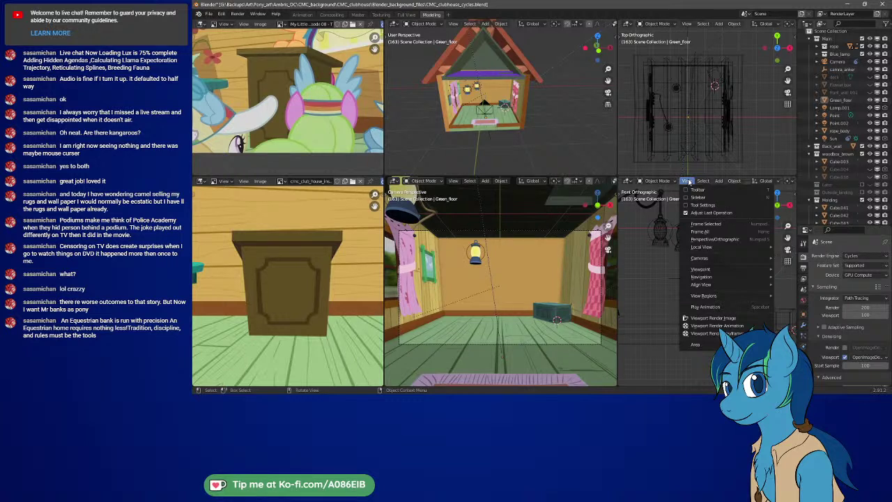
mouse_move(705, 278)
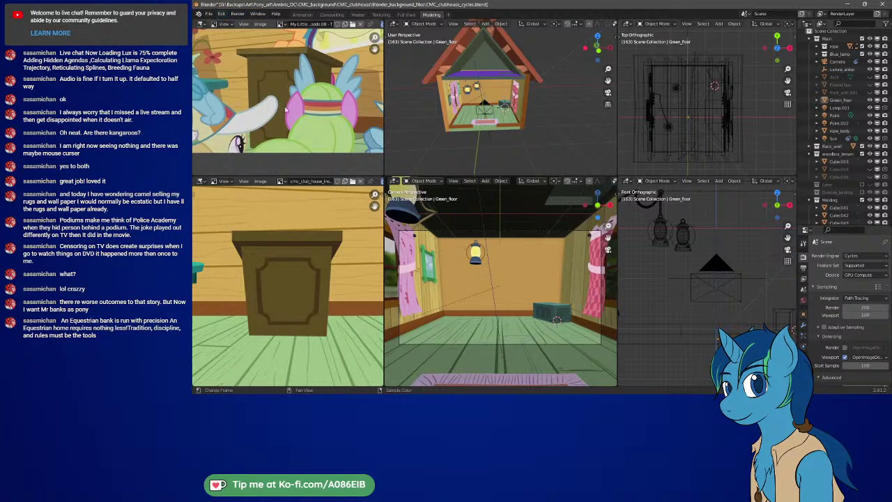
- Save CMC_clubhouse_cycles.blend and open the Blender Preferences
key(ctrl+s)
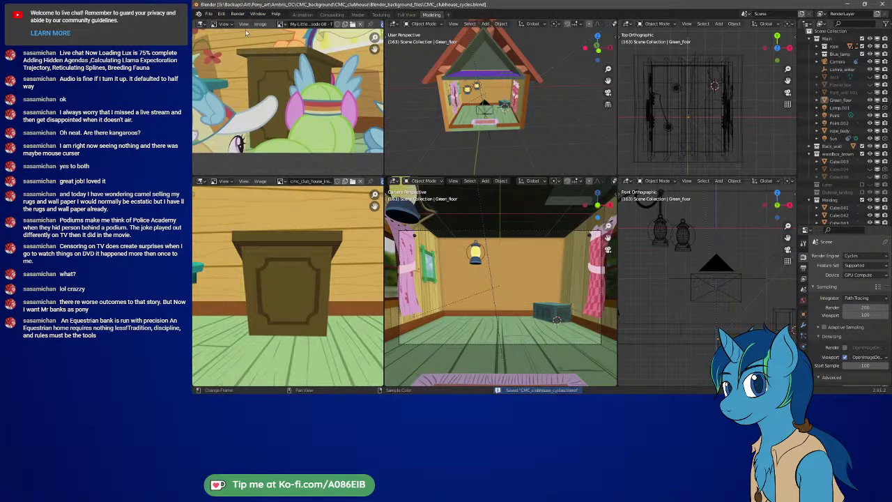
click(221, 14)
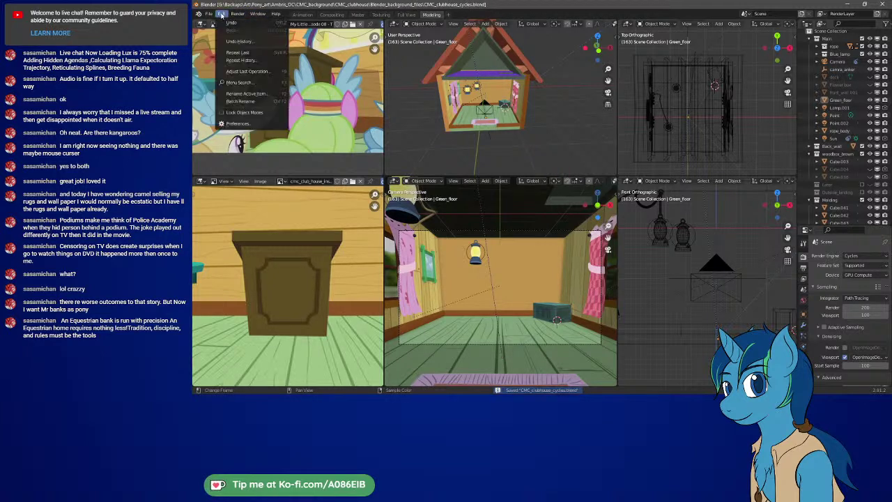
click(247, 124)
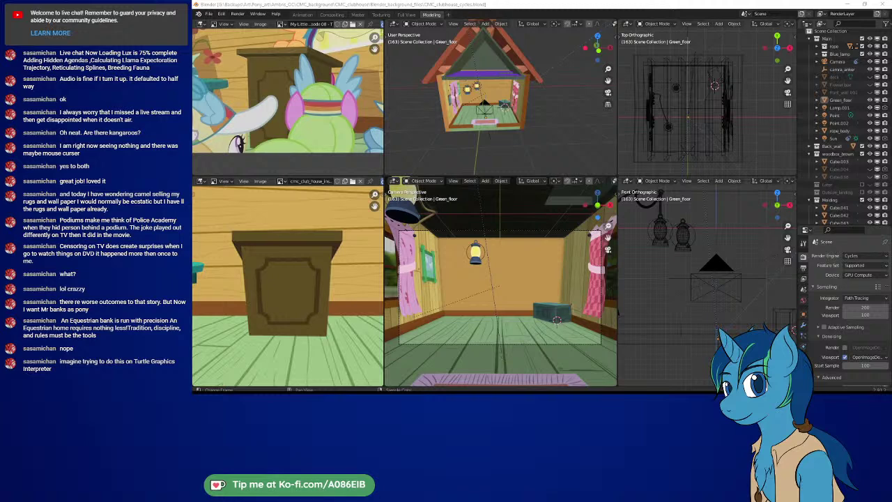
- View the vdaycard_2021.png drawing enlarged in XnView MP and minimize the viewer
drag(605, 4, 621, 0)
click(864, 5)
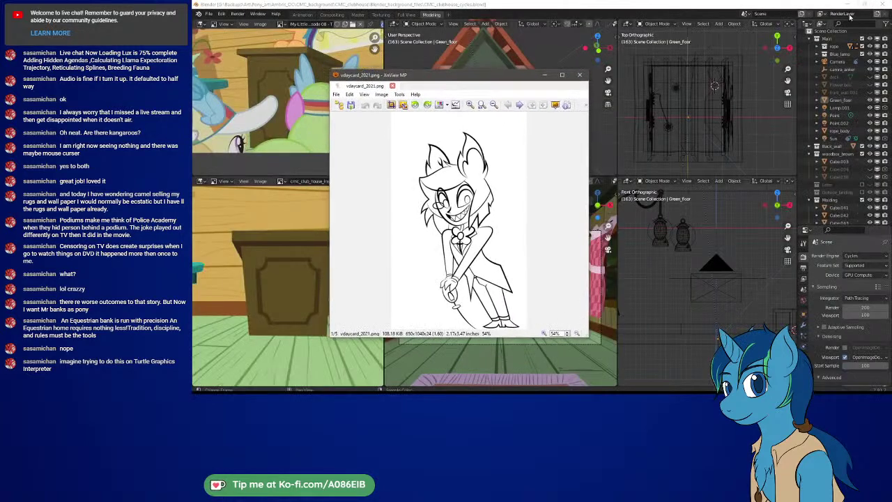
drag(331, 70, 247, 3)
drag(589, 342, 655, 372)
drag(499, 8, 566, 19)
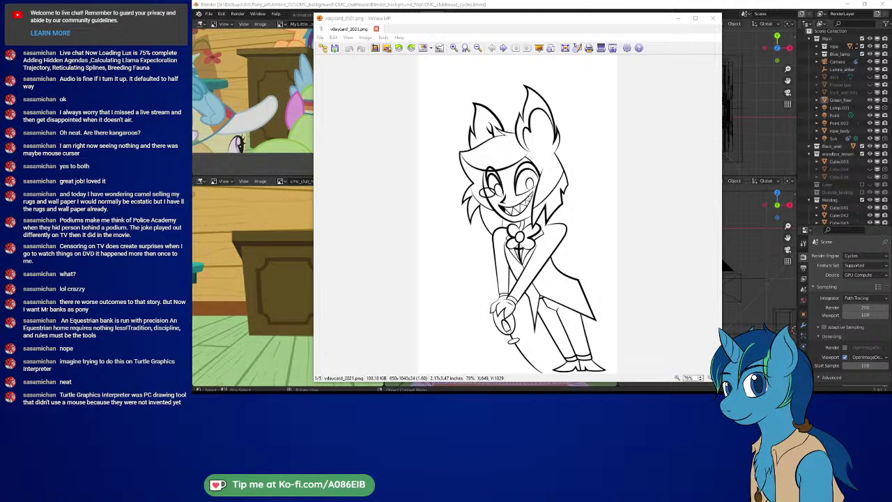
click(678, 21)
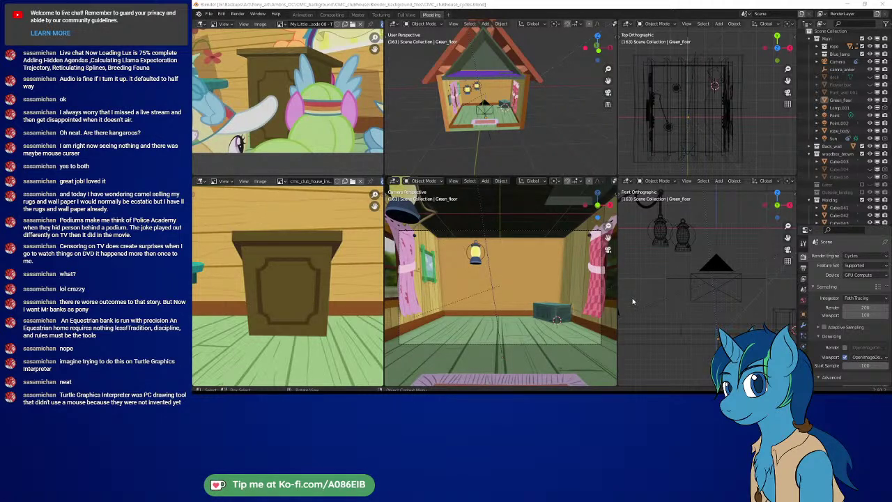
right_click(547, 142)
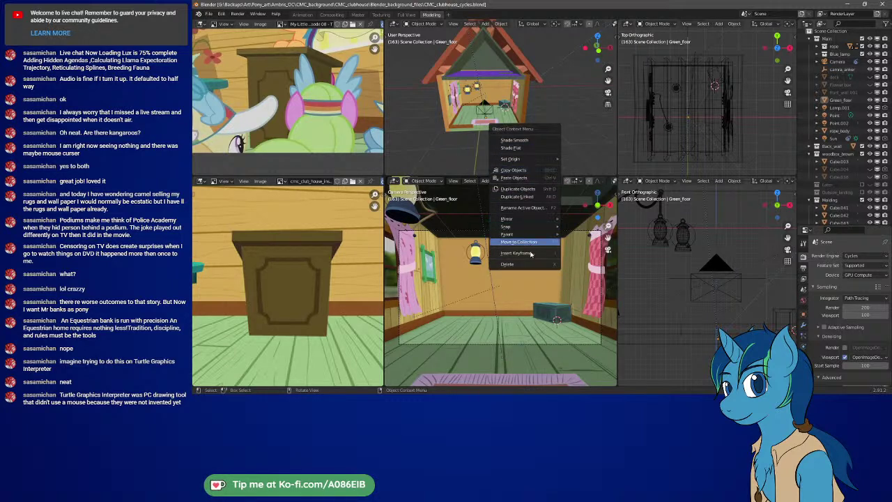
click(570, 127)
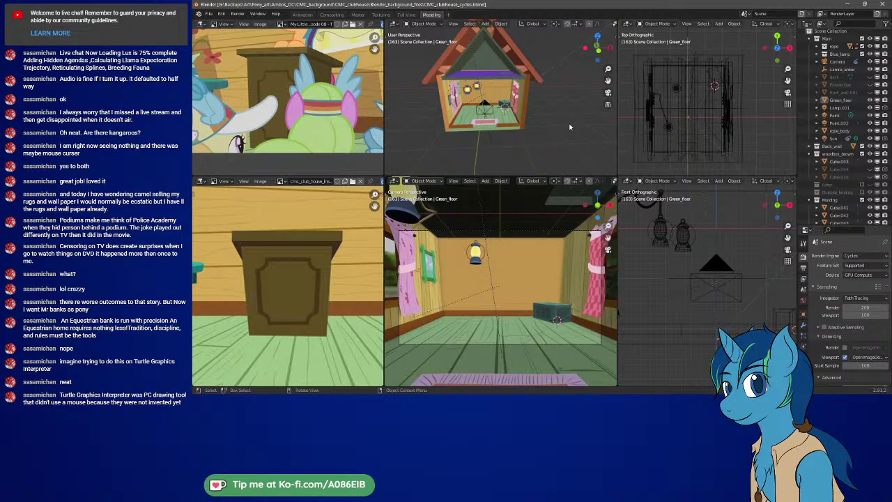
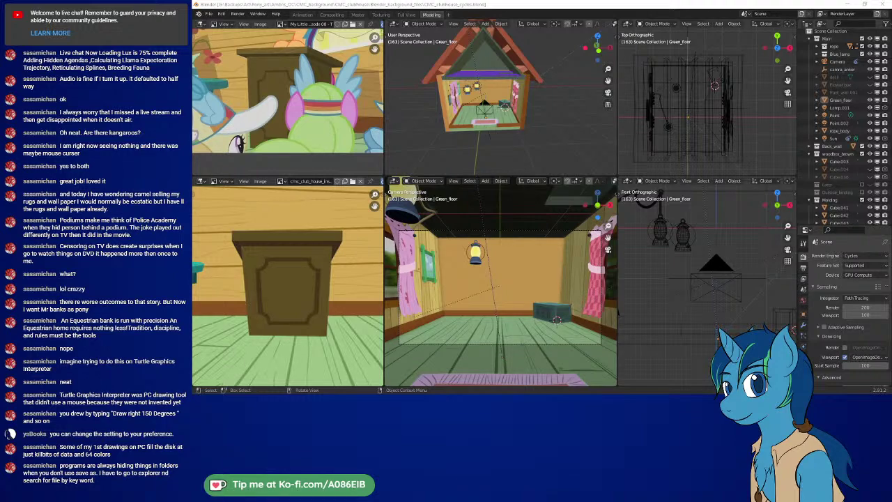
- Switch to Everything, examine previews of the My Little Pony Season 4 video and episode snapshots, and close the search window
key(alt+Tab)
drag(564, 52, 596, 61)
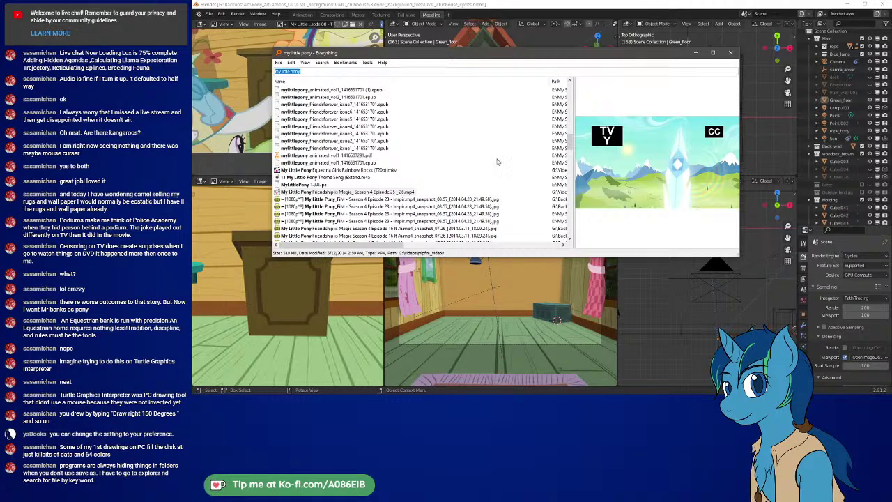
scroll(460, 165, down, 3)
scroll(460, 165, down, 1)
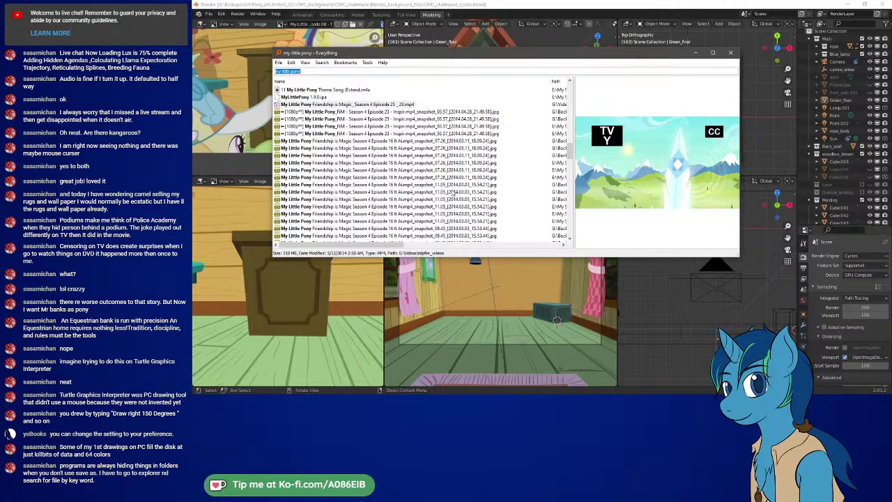
click(451, 193)
click(442, 215)
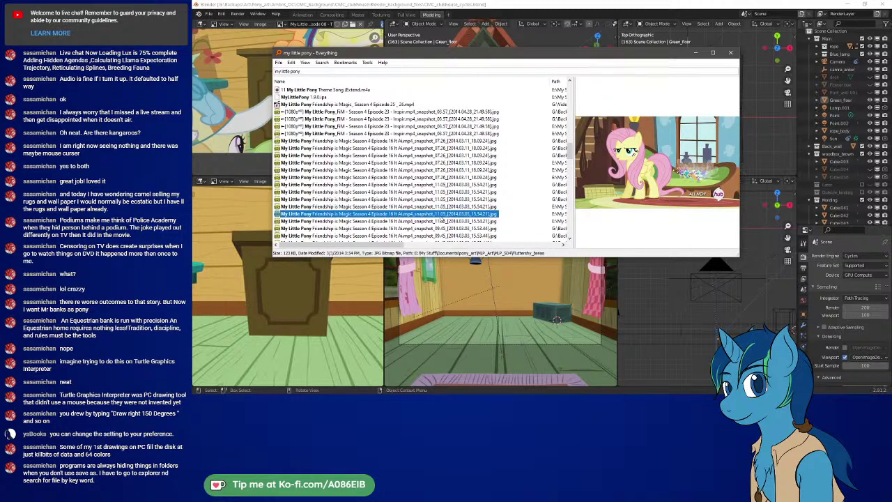
click(434, 149)
click(433, 171)
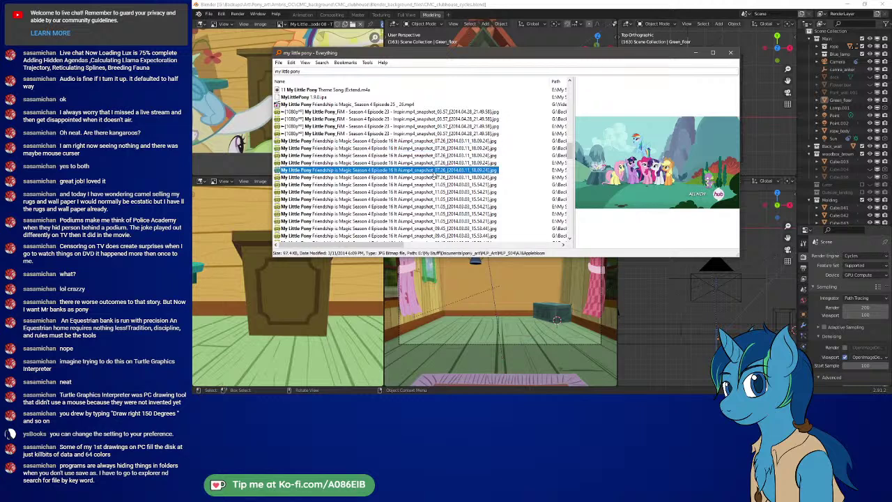
click(408, 215)
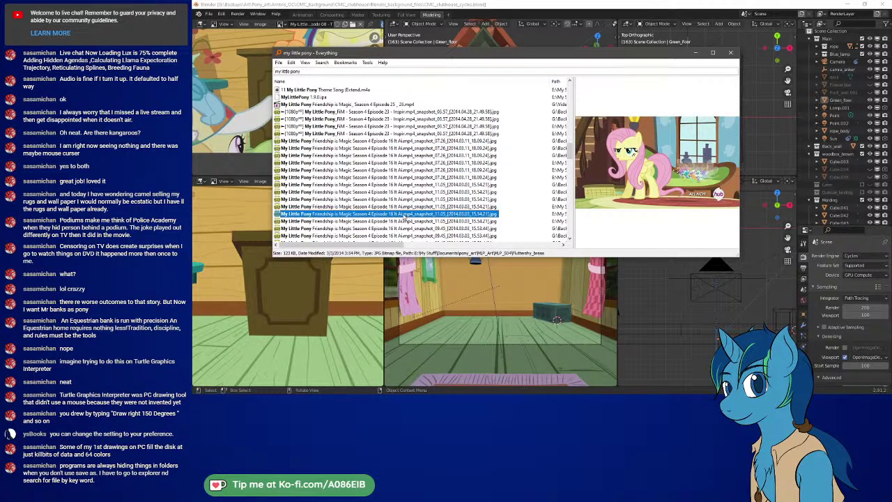
click(412, 104)
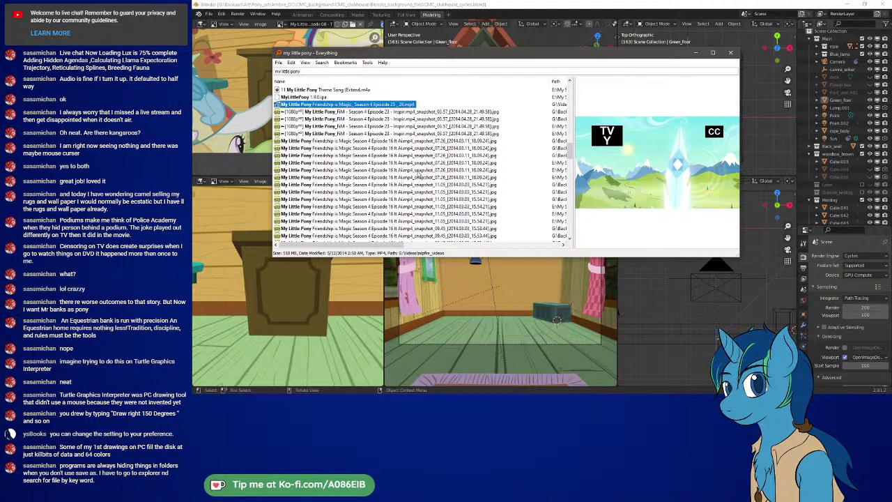
click(392, 216)
scroll(392, 217, down, 2)
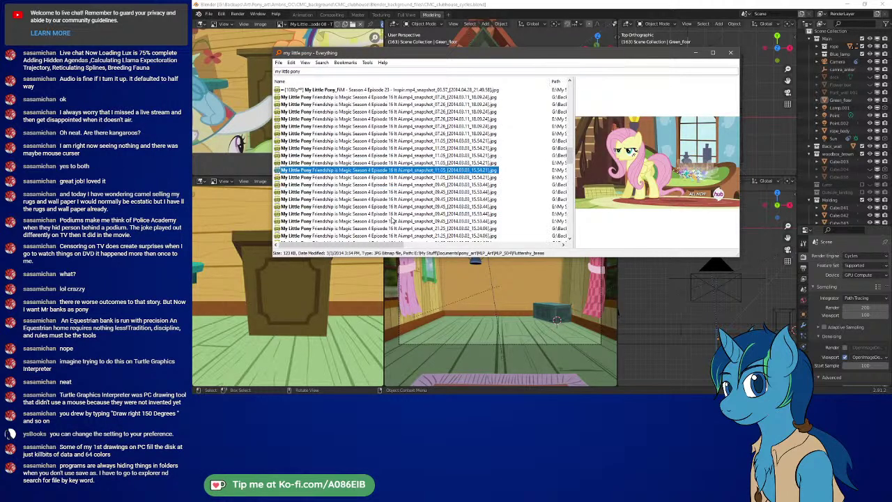
scroll(393, 220, down, 2)
click(446, 207)
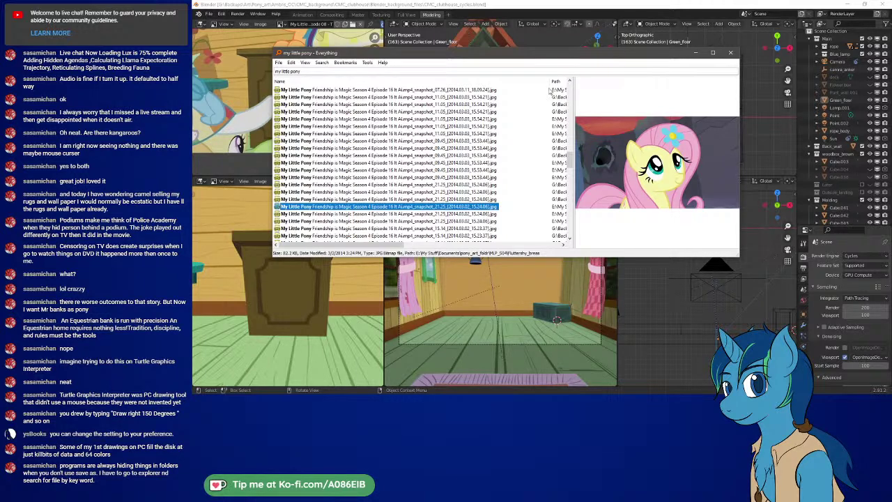
click(731, 52)
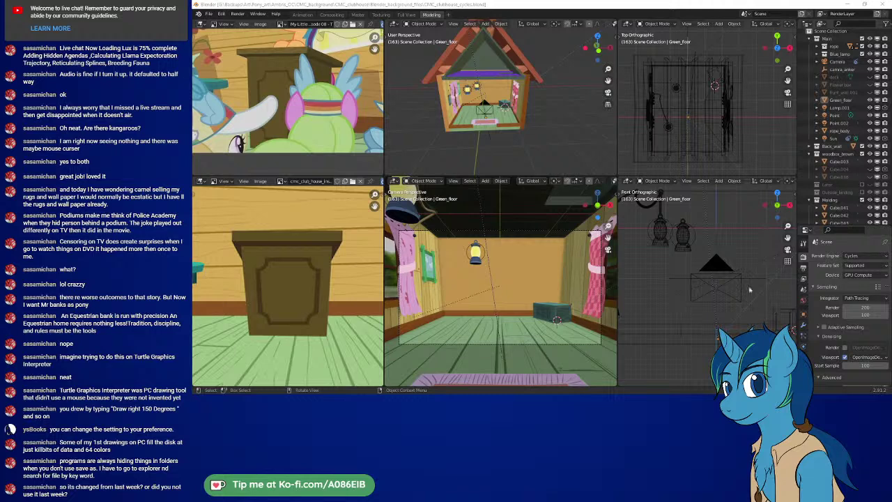
click(503, 105)
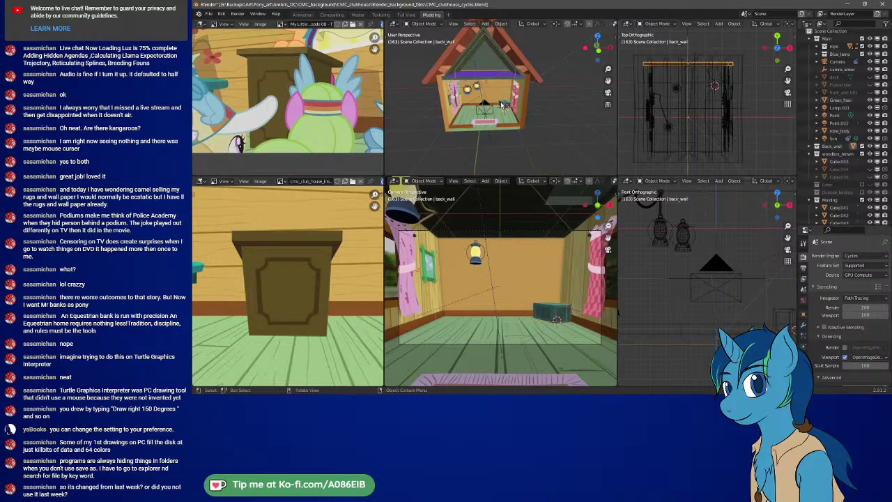
click(502, 106)
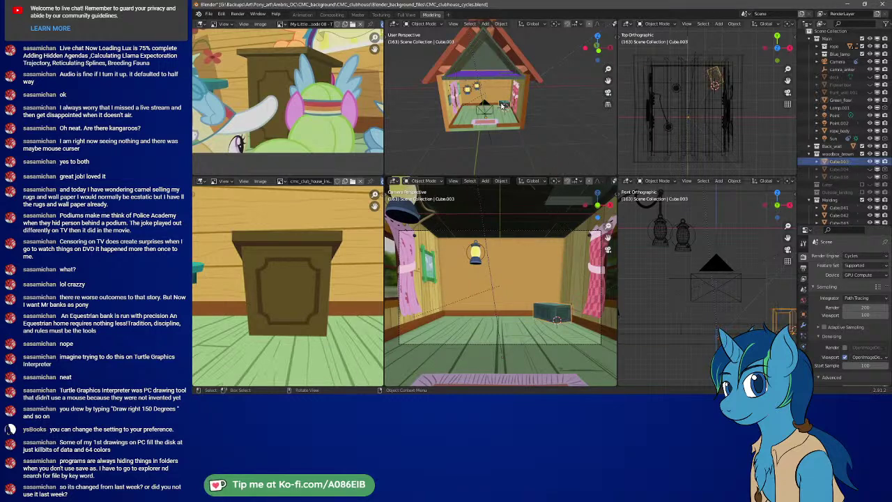
right_click(466, 143)
mouse_move(438, 230)
click(537, 128)
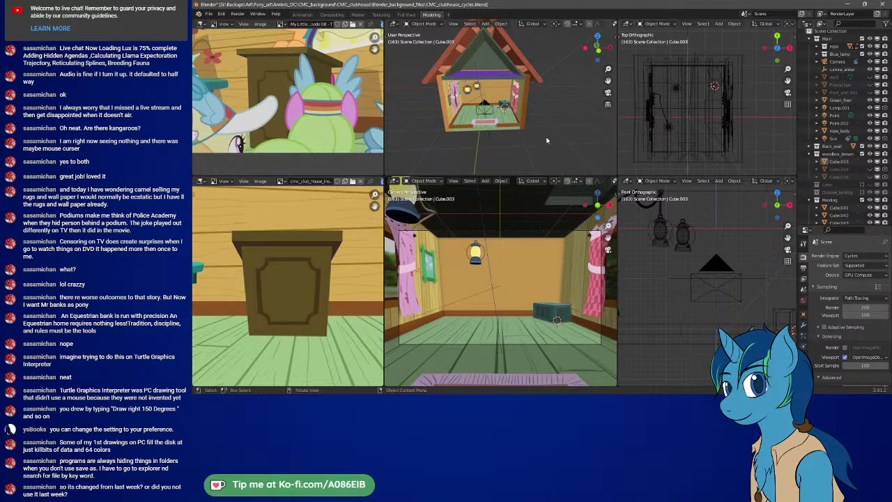
right_click(560, 108)
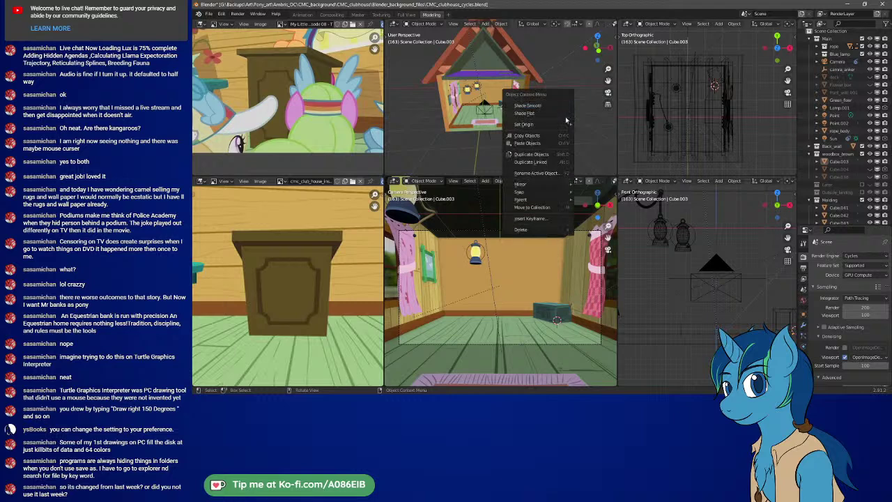
mouse_move(565, 124)
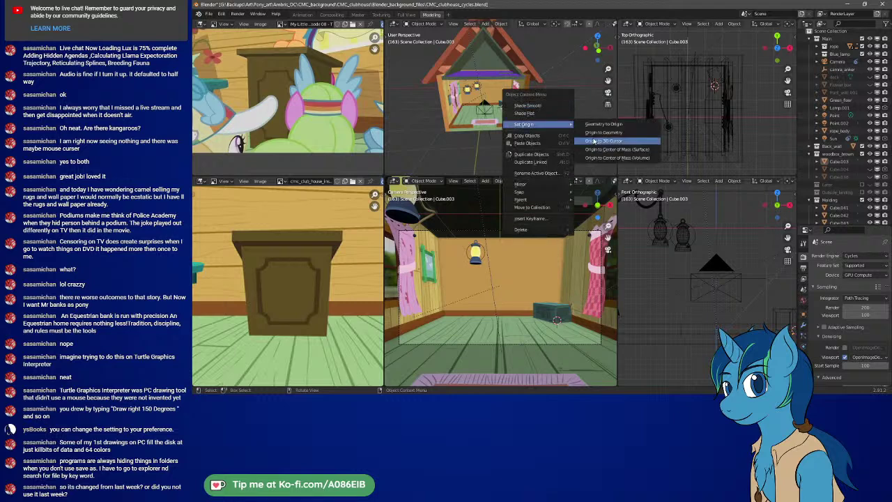
click(578, 98)
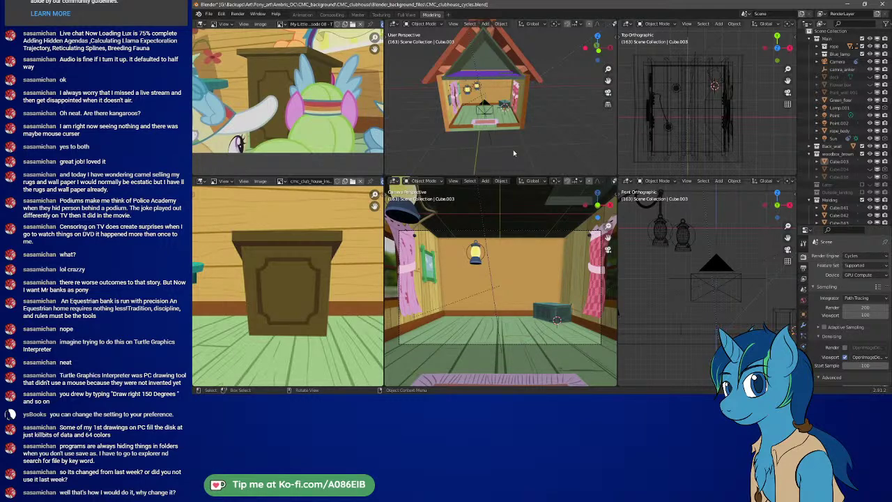
- Show the tool shelf in the perspective view and place the 3D cursor outside the clubhouse with the Cursor tool
click(455, 24)
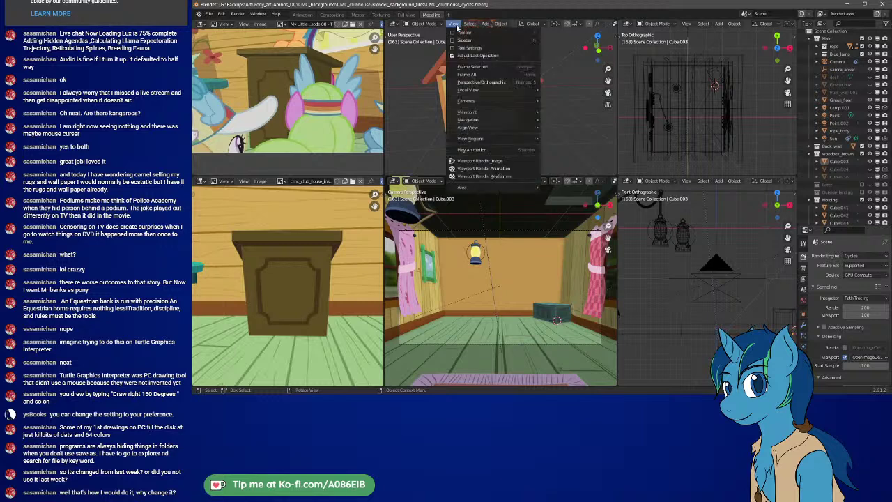
click(464, 32)
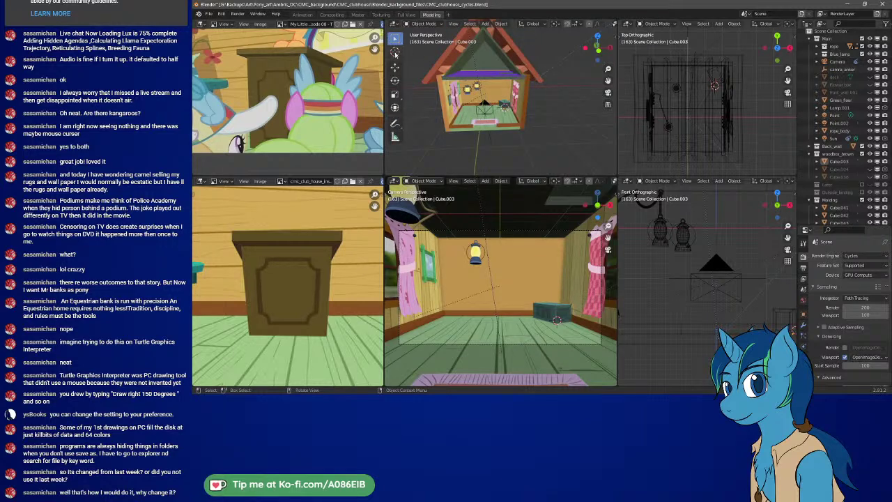
click(395, 52)
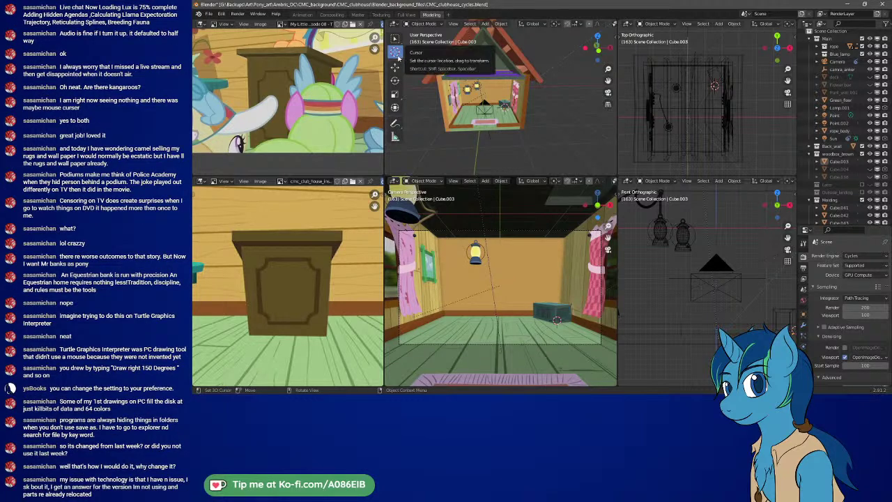
click(562, 135)
click(527, 131)
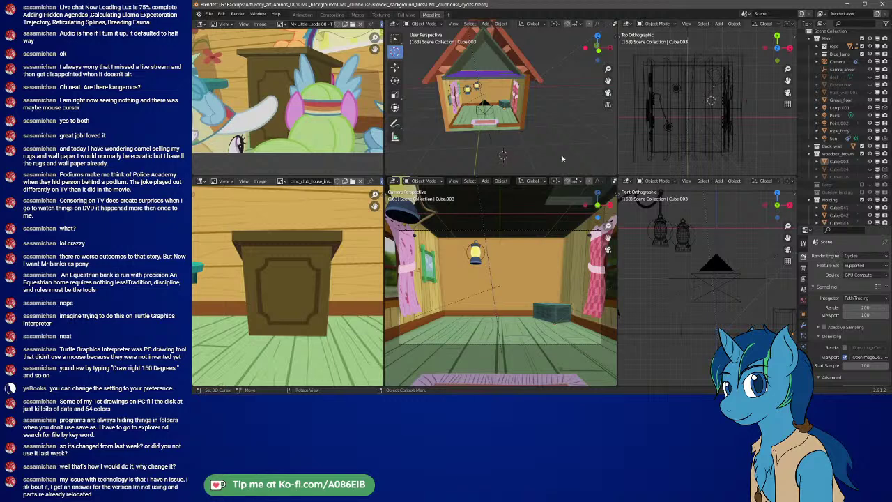
drag(562, 159, 537, 150)
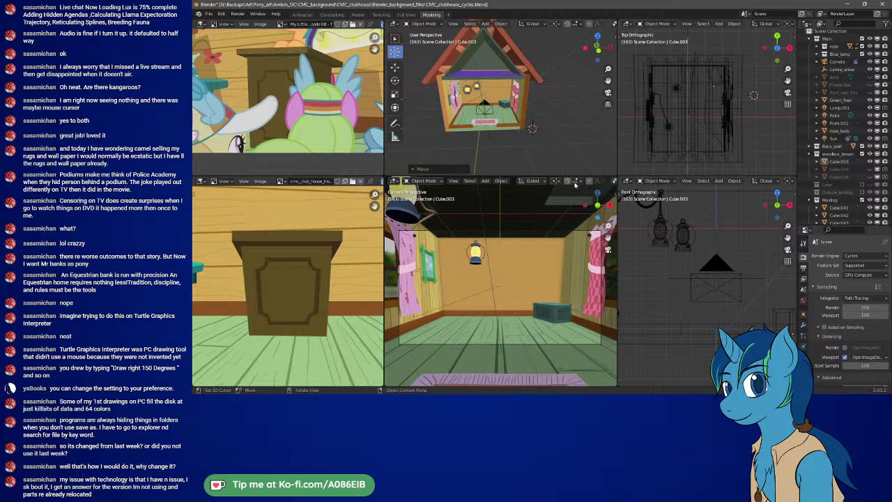
click(686, 181)
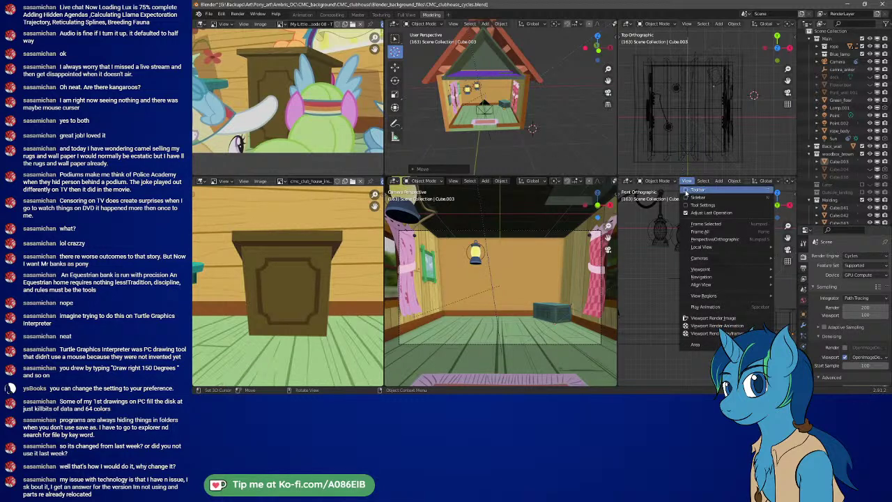
click(697, 189)
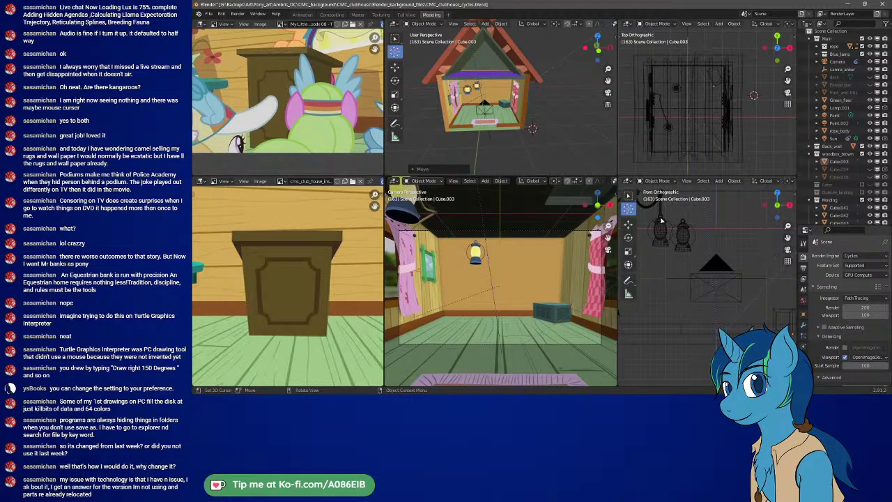
click(686, 182)
click(684, 192)
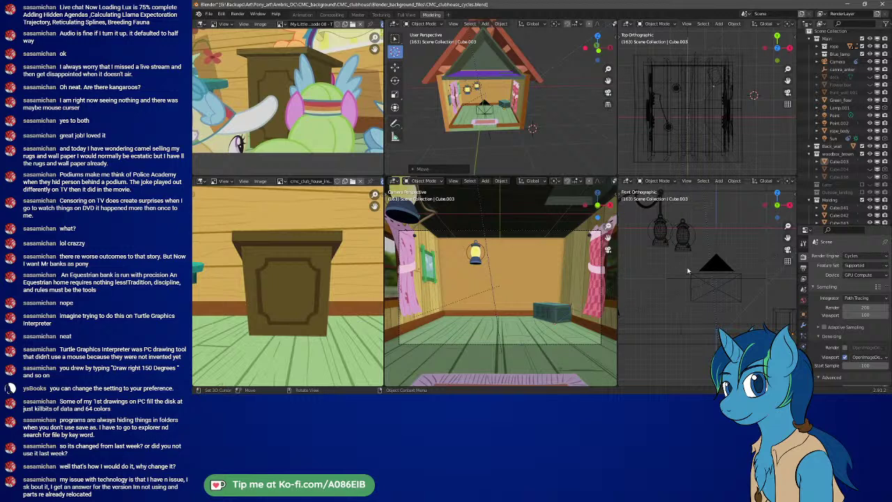
- Try to place the 3D cursor inside the clubhouse near the back wall, alternating between the front and top views
key(g)
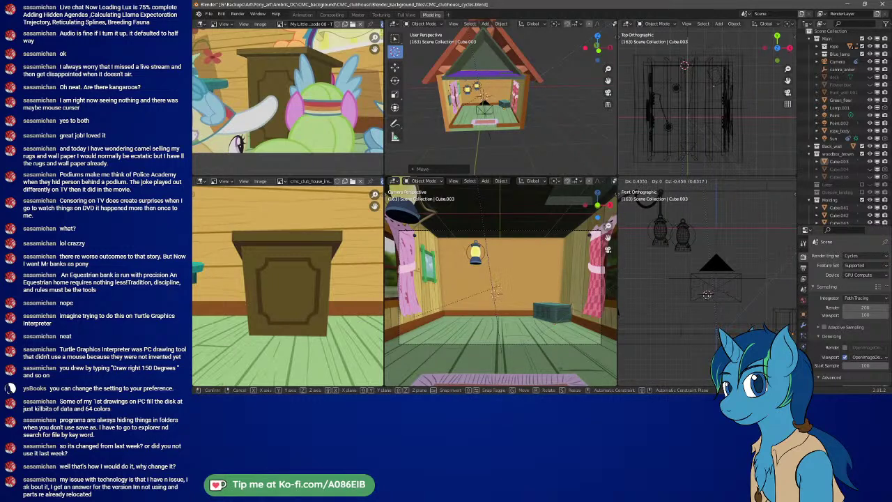
click(709, 312)
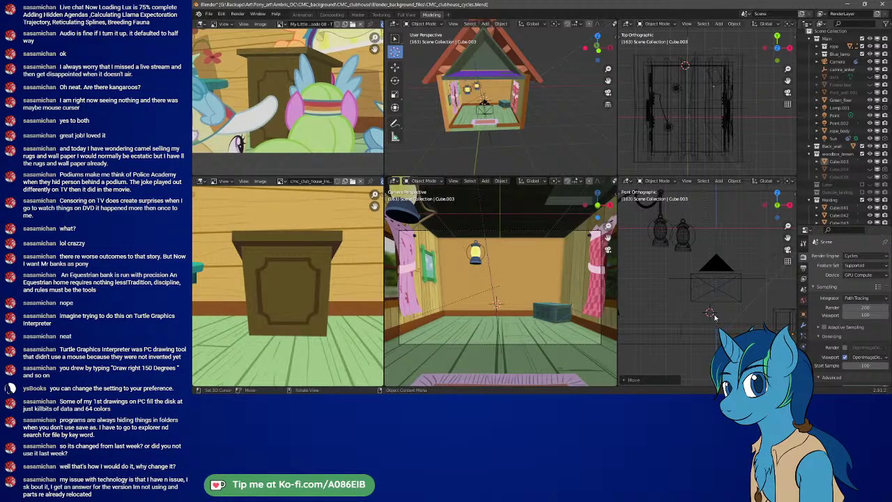
shift+right_click(714, 309)
shift+right_click(686, 76)
shift+right_click(716, 317)
shift+right_click(688, 75)
scroll(716, 306, down, 5)
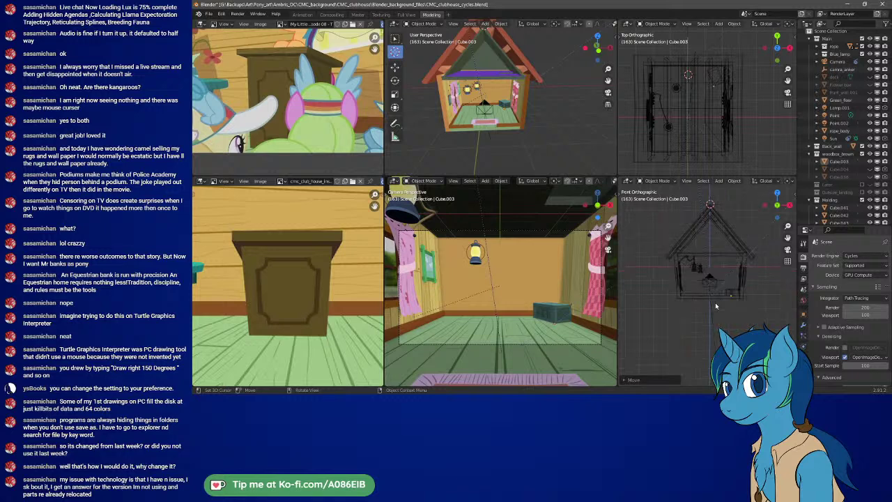
shift+right_click(712, 286)
shift+right_click(688, 72)
shift+right_click(709, 288)
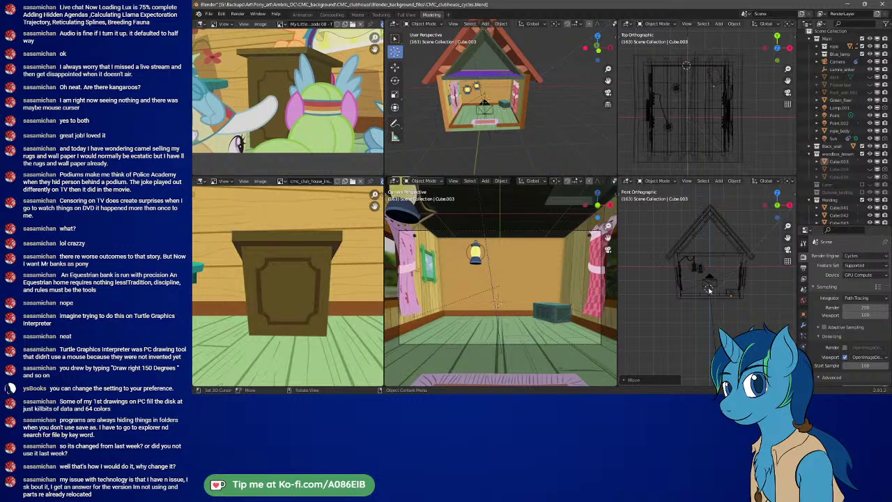
- Reposition the 3D cursor in the front and top views, shifting it from the room's centre out past the side wall
shift+right_click(687, 71)
shift+right_click(710, 290)
shift+right_click(712, 289)
shift+right_click(716, 265)
shift+right_click(730, 264)
shift+right_click(692, 123)
shift+right_click(717, 113)
shift+right_click(732, 116)
shift+right_click(738, 108)
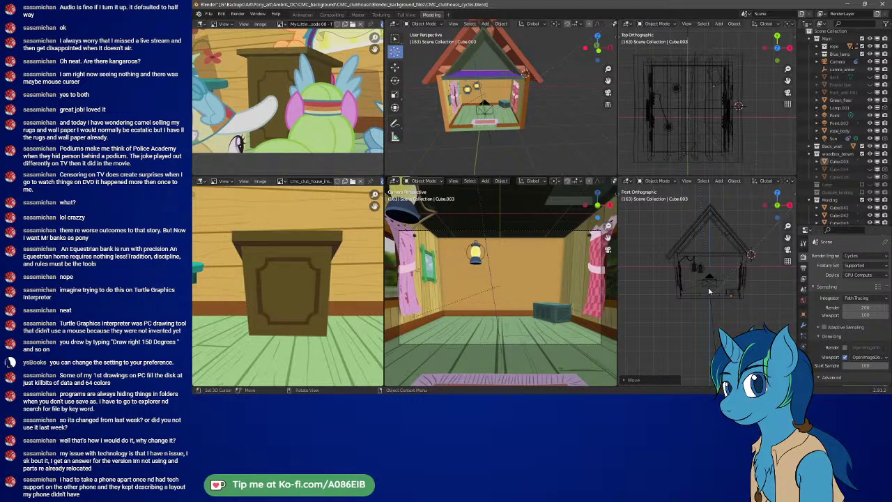
- Try to bring the 3D cursor back to the room's centre line and onto the clubhouse floor from the perspective view
shift+right_click(711, 291)
shift+right_click(710, 292)
shift+right_click(688, 77)
mouse_move(488, 113)
middle_down()
mouse_move(501, 111)
mouse_move(492, 110)
middle_up()
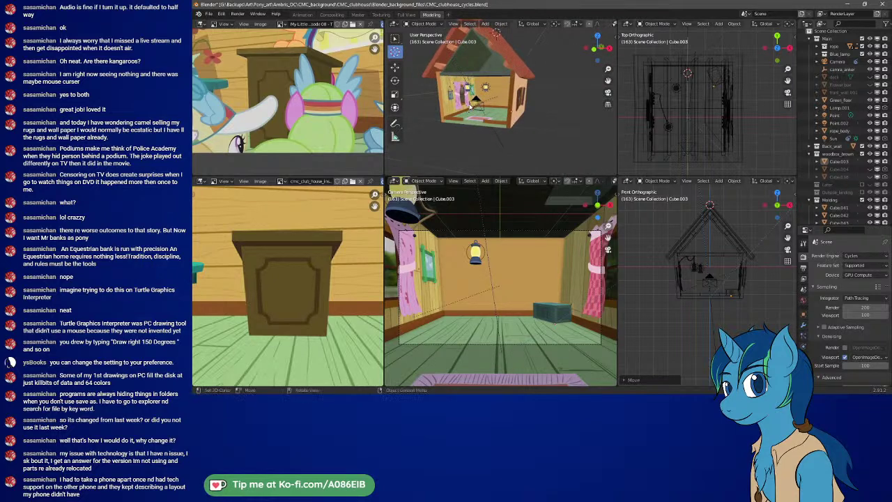
shift+right_click(492, 110)
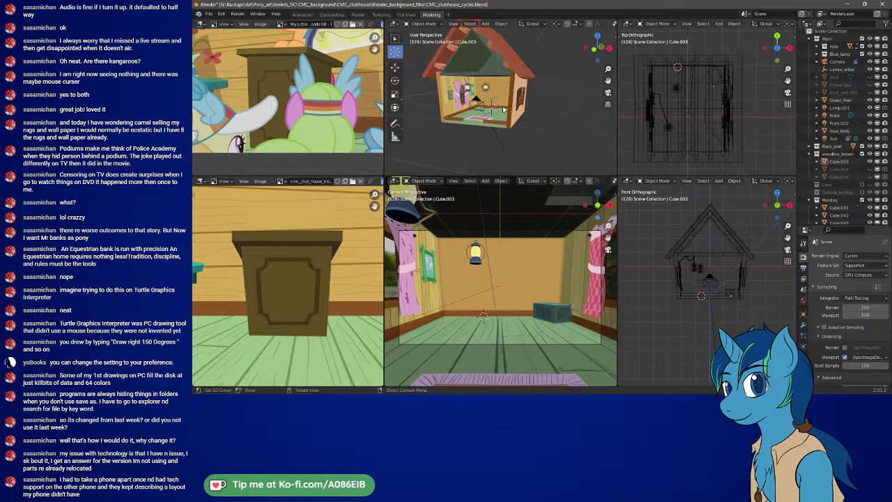
- Jump back through the keyframes to frame 0
key(Down)
key(Down)
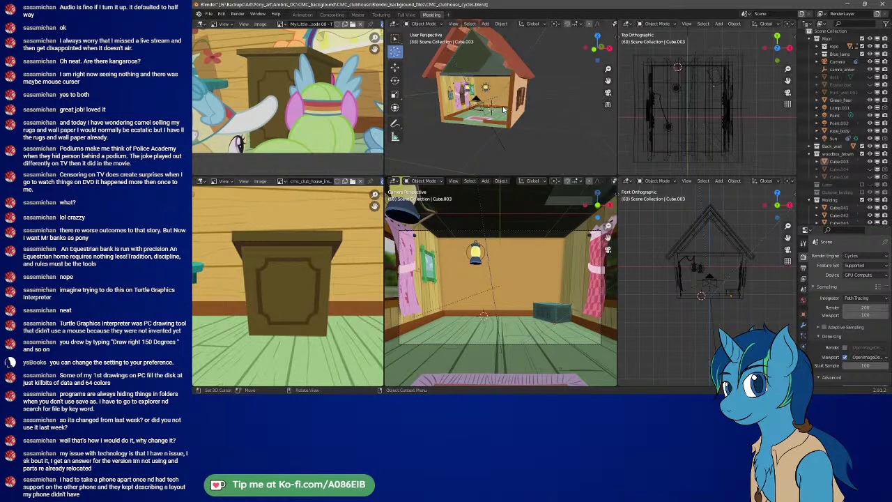
key(Down)
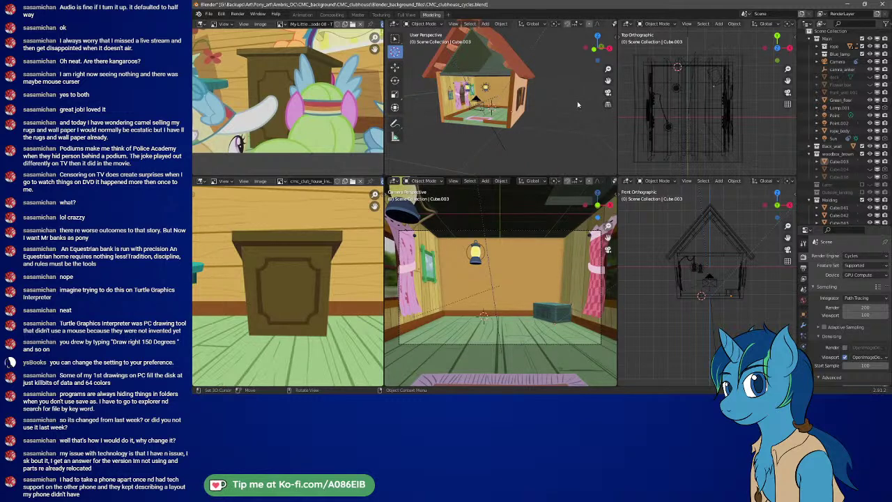
- Place the 3D cursor inside the clubhouse from the perspective and front views and show the selected object's transform values
middle_drag(575, 101, 474, 120)
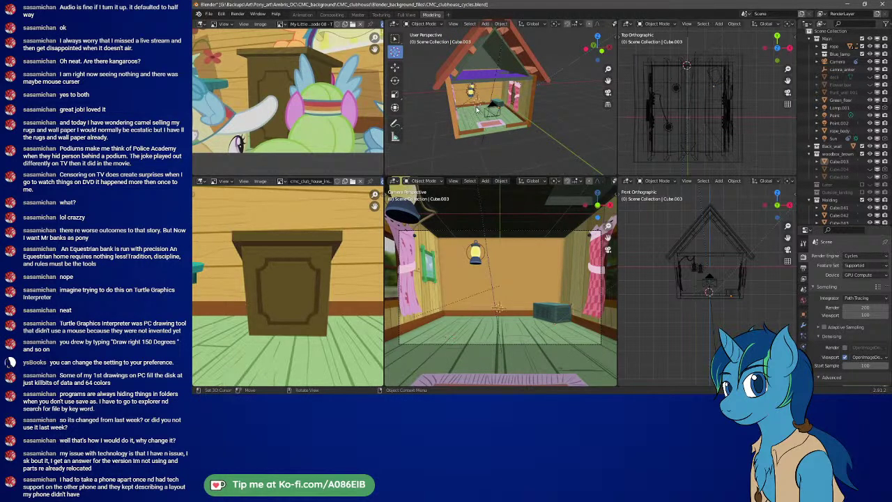
click(477, 107)
key(n)
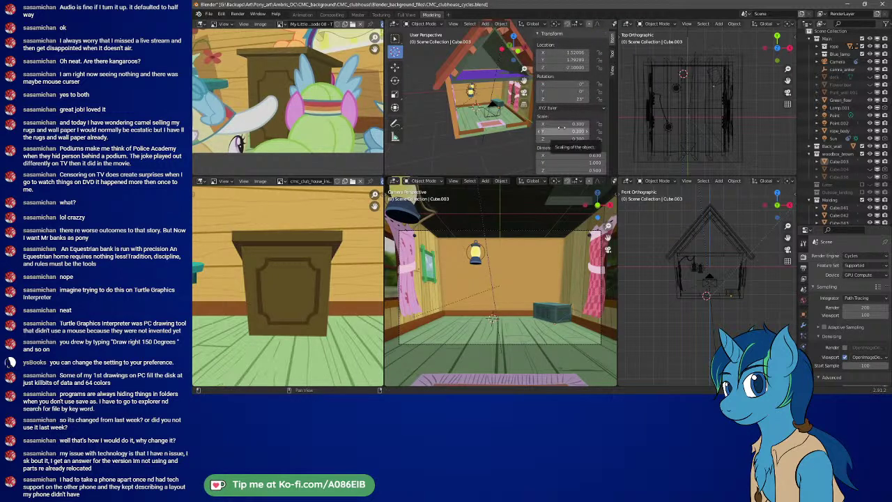
scroll(568, 84, down, 1)
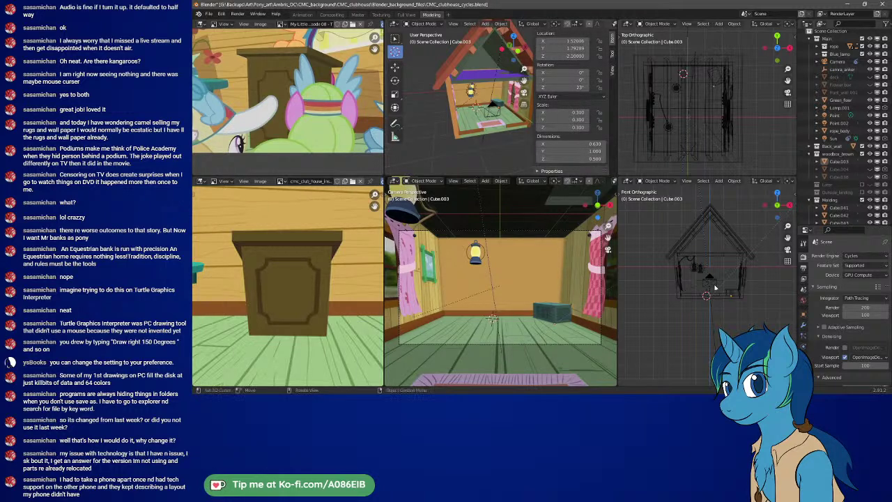
shift+right_click(709, 290)
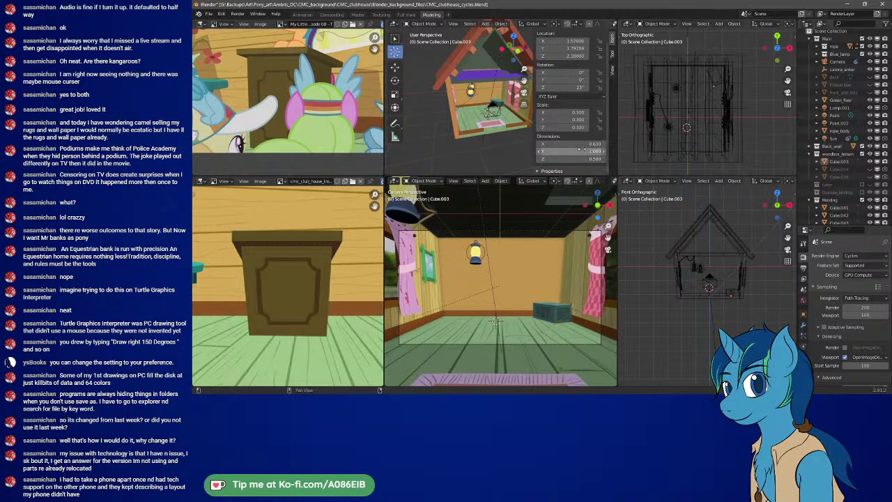
- Display the 3D cursor's location and rotation settings for the perspective view
scroll(577, 108, up, 1)
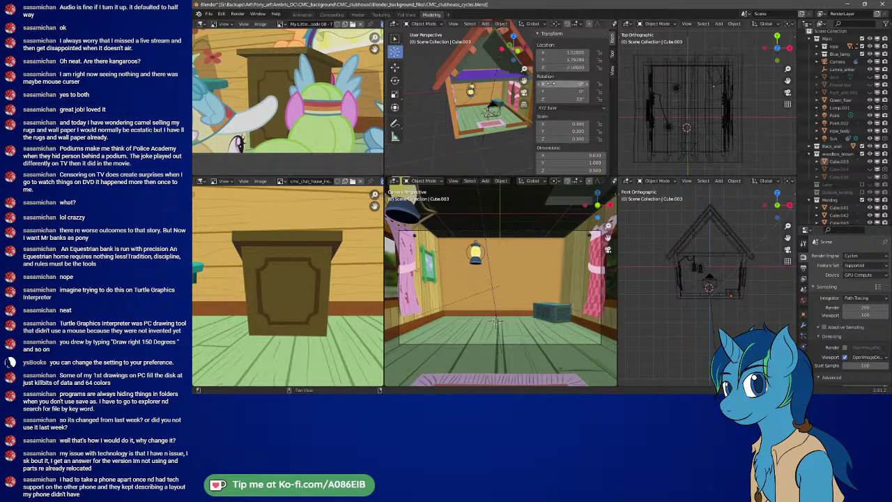
mouse_move(576, 67)
mouse_down()
mouse_move(586, 67)
mouse_move(573, 67)
mouse_up()
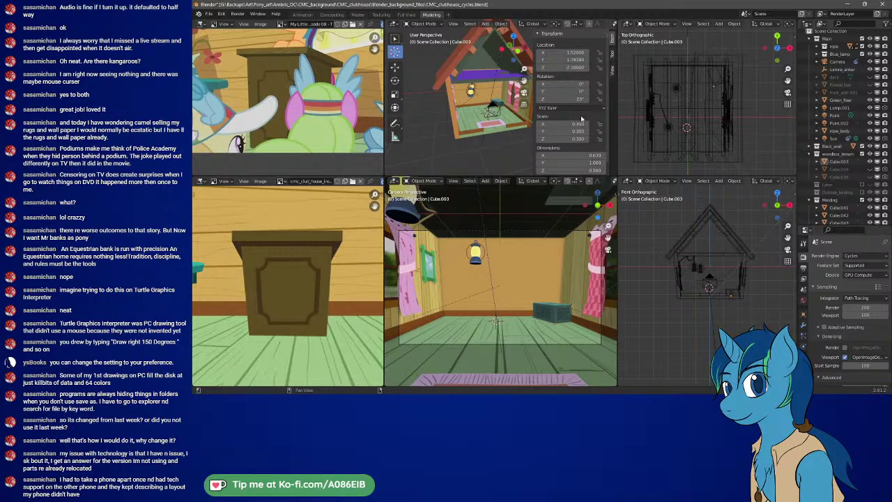
scroll(566, 144, down, 1)
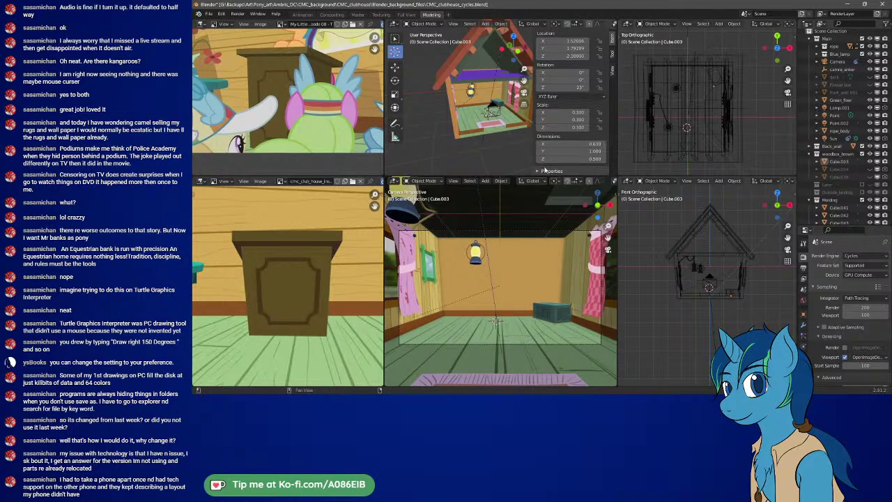
scroll(555, 161, up, 1)
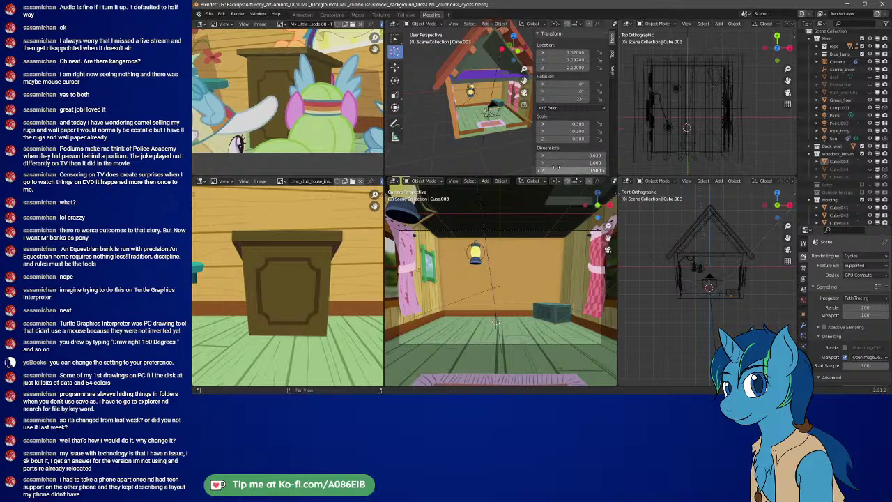
click(614, 56)
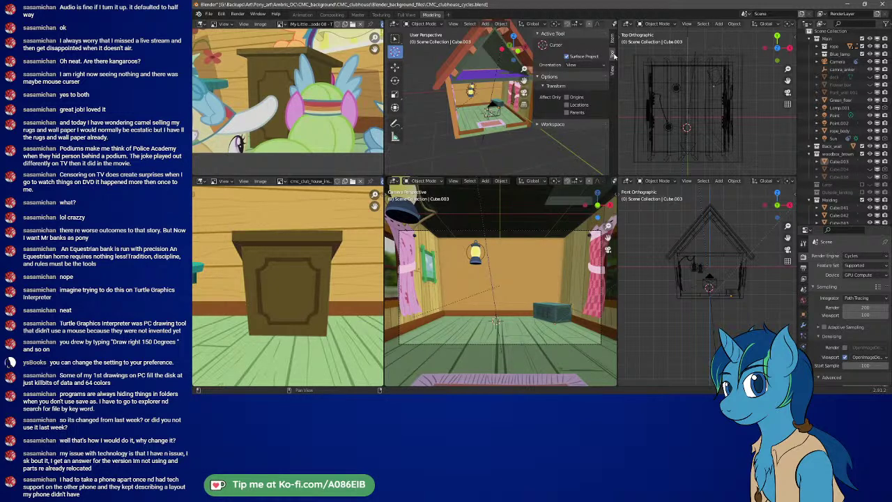
click(613, 70)
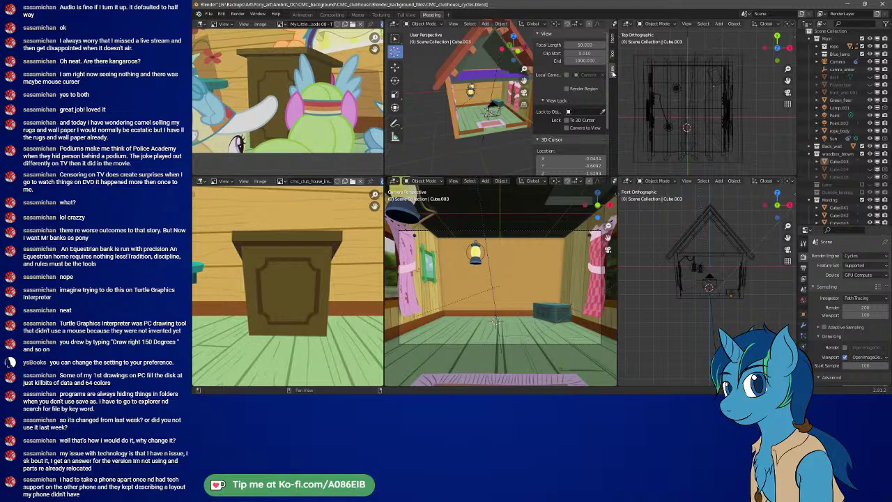
scroll(552, 114, down, 4)
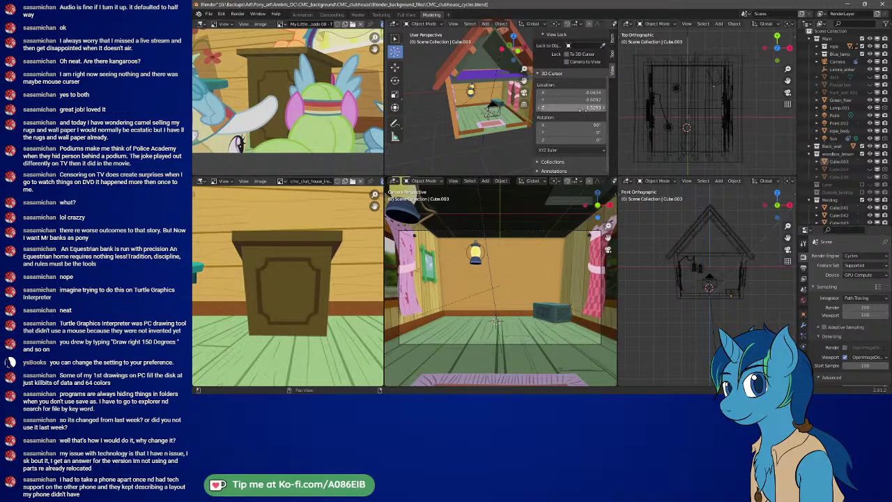
- Set the 3D cursor's X rotation to 0° and its Z location to -1.5
click(577, 125)
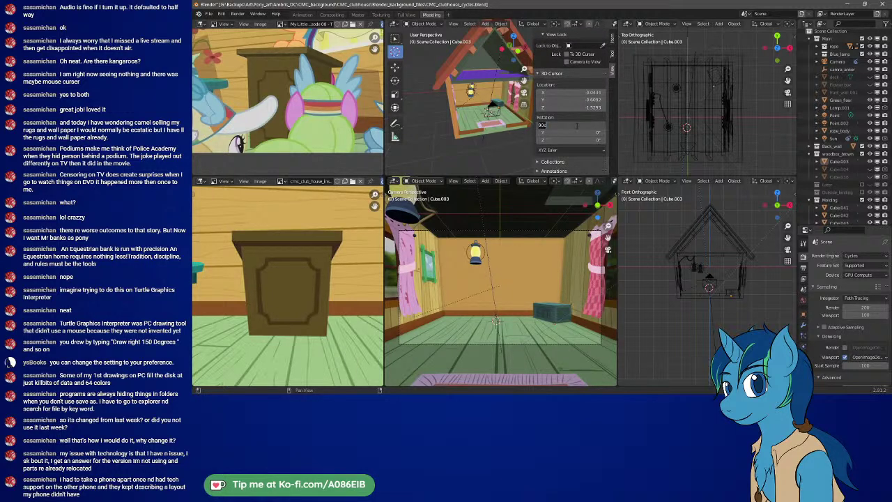
text(0)
key(Return)
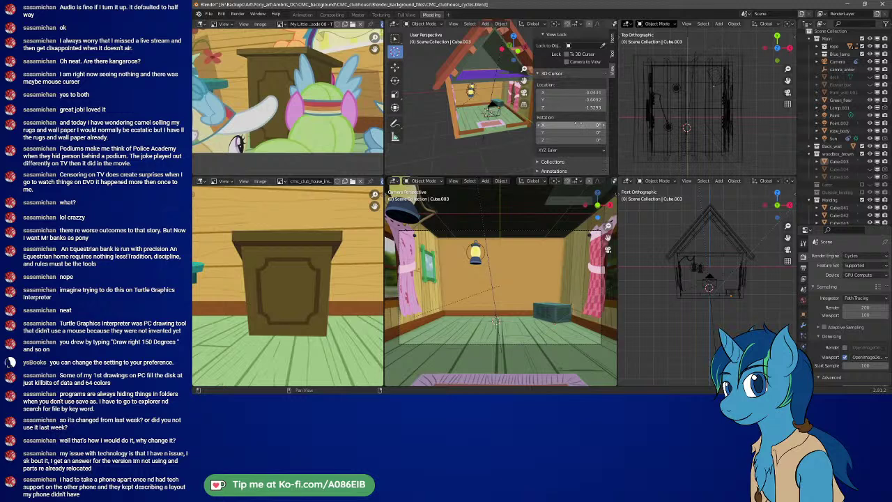
click(572, 107)
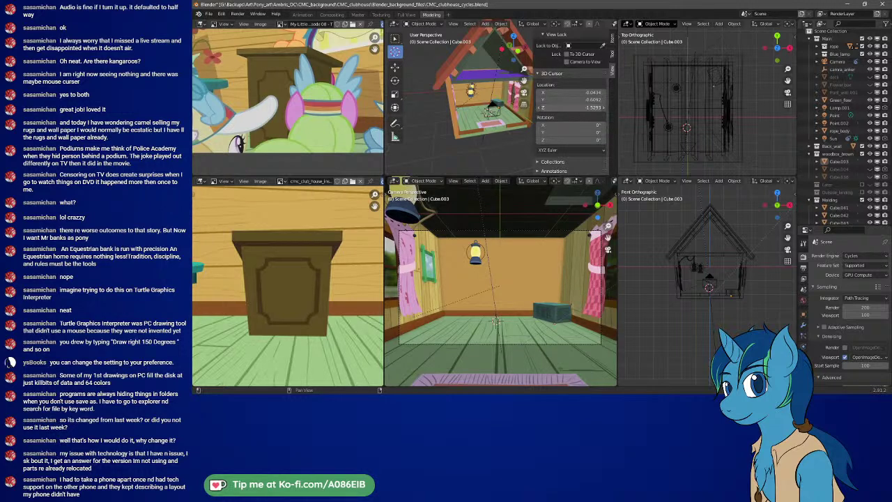
key(Return)
mouse_move(572, 108)
mouse_down()
mouse_move(554, 107)
mouse_move(589, 107)
mouse_up()
key(Escape)
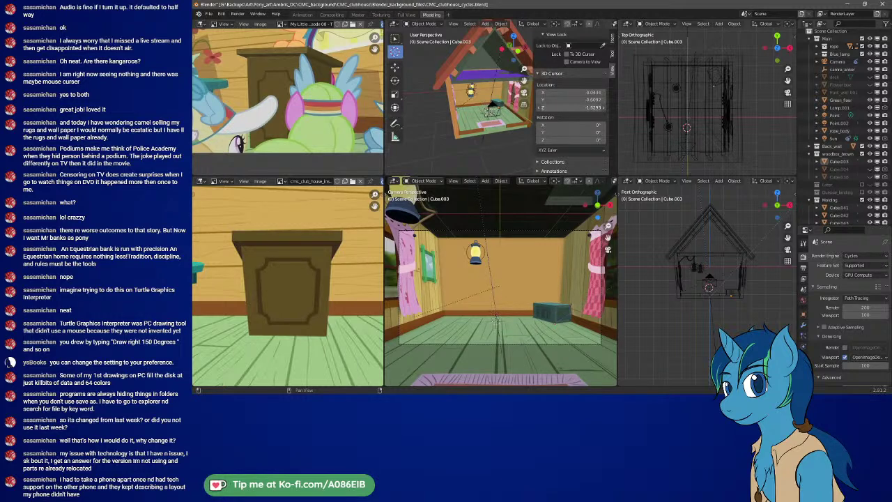
click(576, 107)
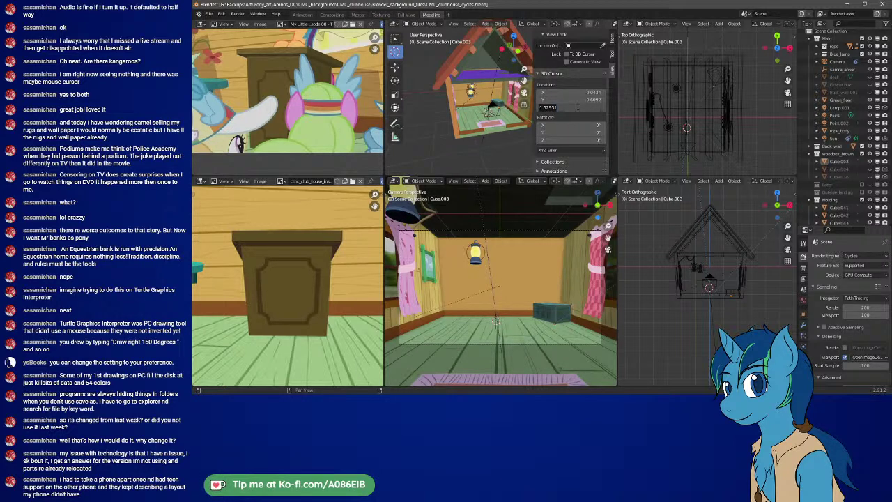
key(BackSpace)
text(-1.5)
key(Return)
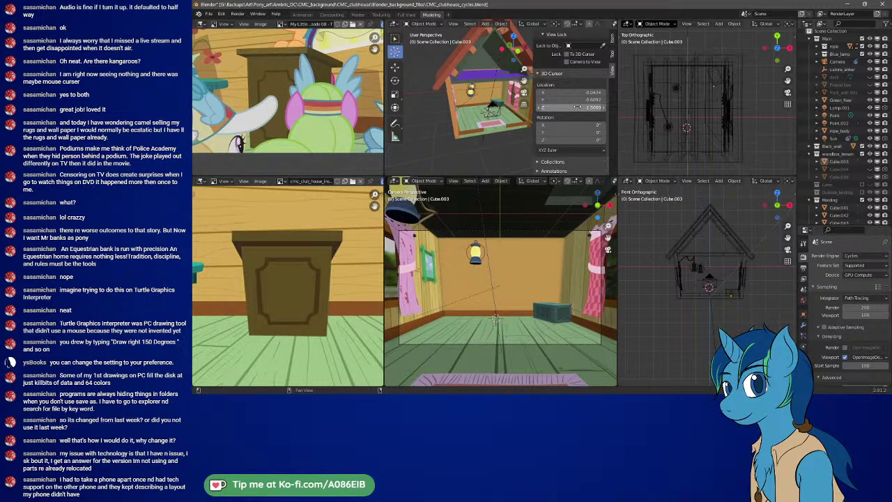
- Set the 3D cursor's X location to 0 and its Y location to 2.2
drag(578, 100, 586, 99)
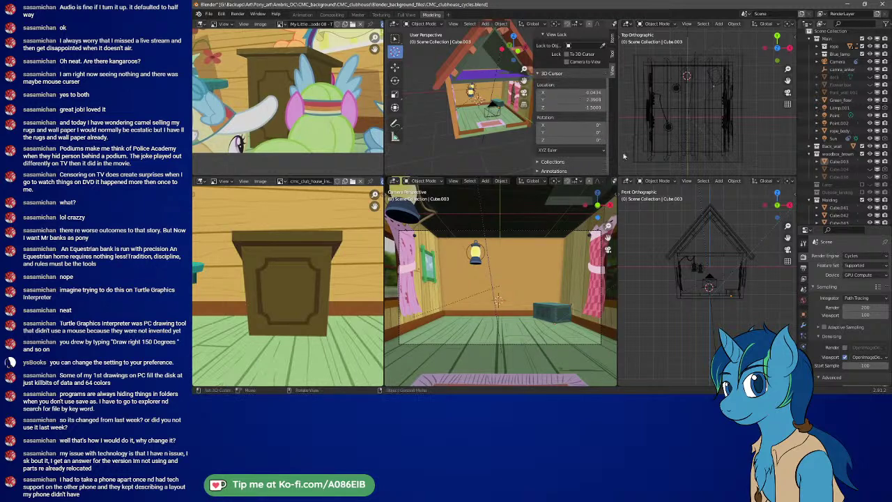
click(583, 92)
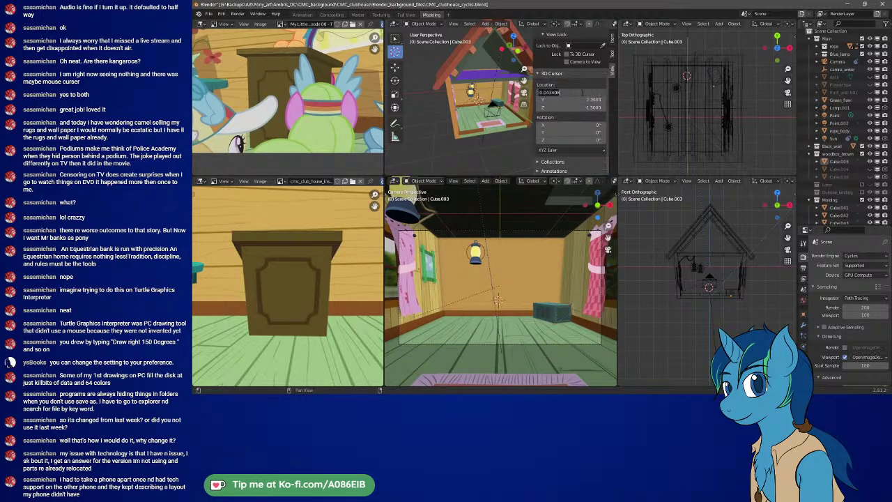
text(0)
key(Return)
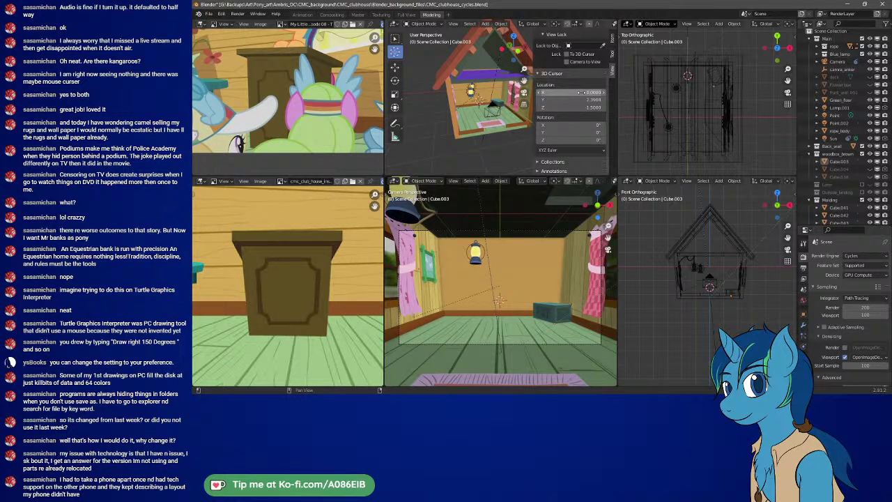
key(minus)
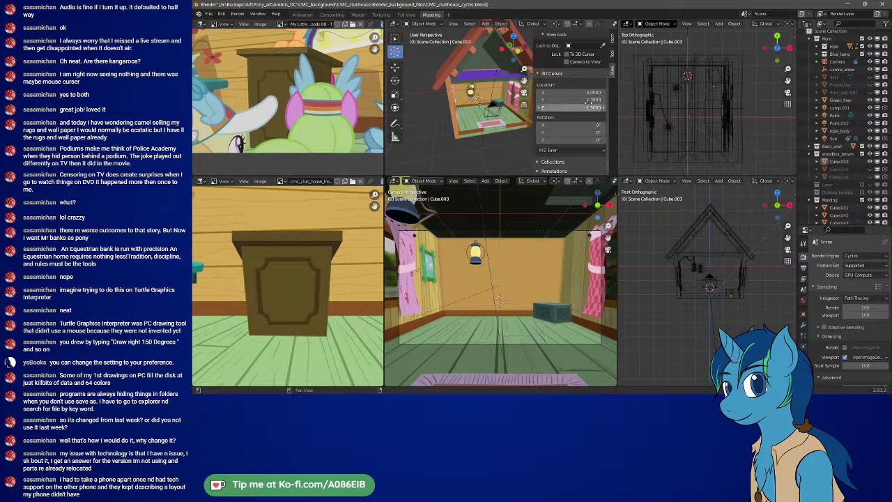
click(571, 100)
key(BackSpace)
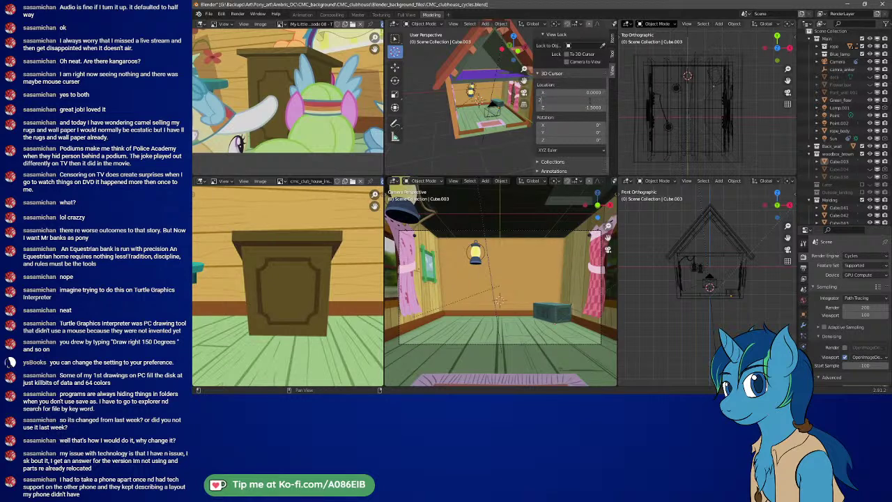
text(2.2)
key(Return)
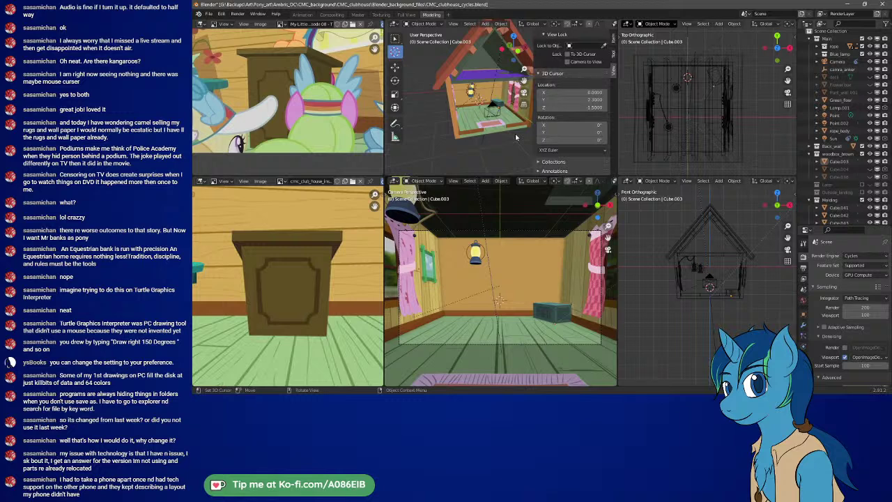
- Hide the sidebar and add a mesh cube at the 3D cursor inside the clubhouse
key(n)
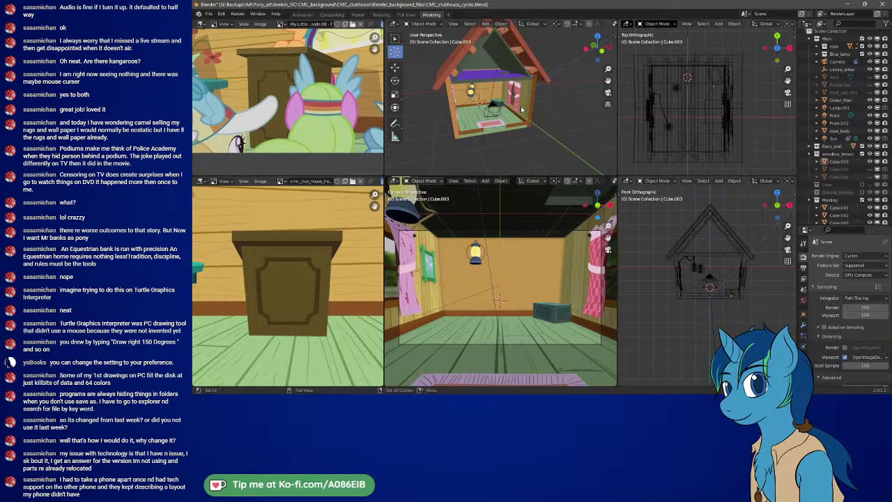
key(shift+a)
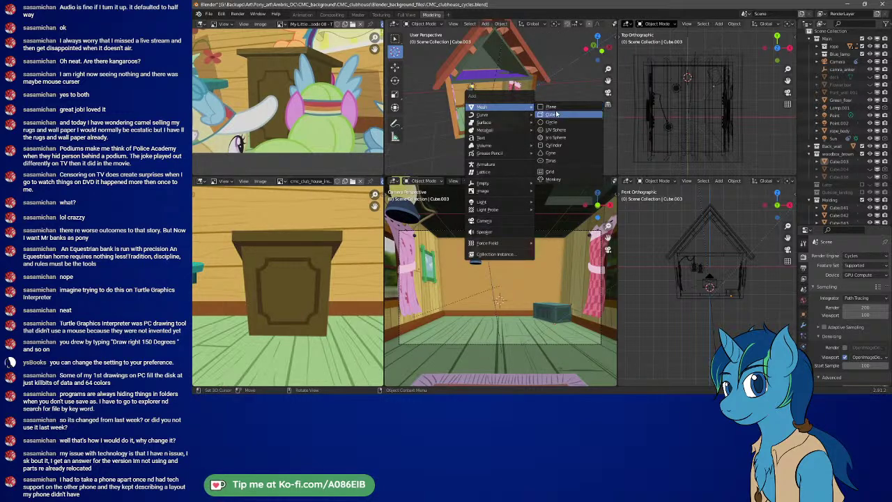
click(552, 114)
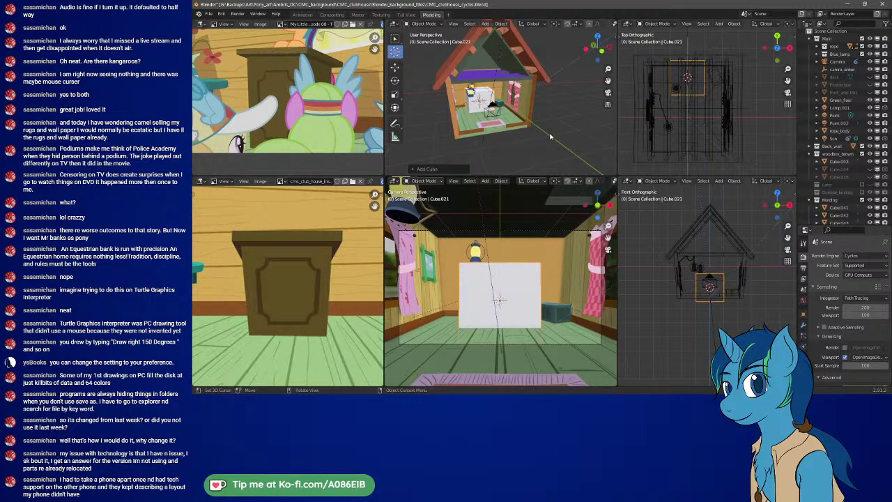
- Isolate the new cube in local view in all four 3D viewports and switch the upper perspective view to wireframe shading
key(n)
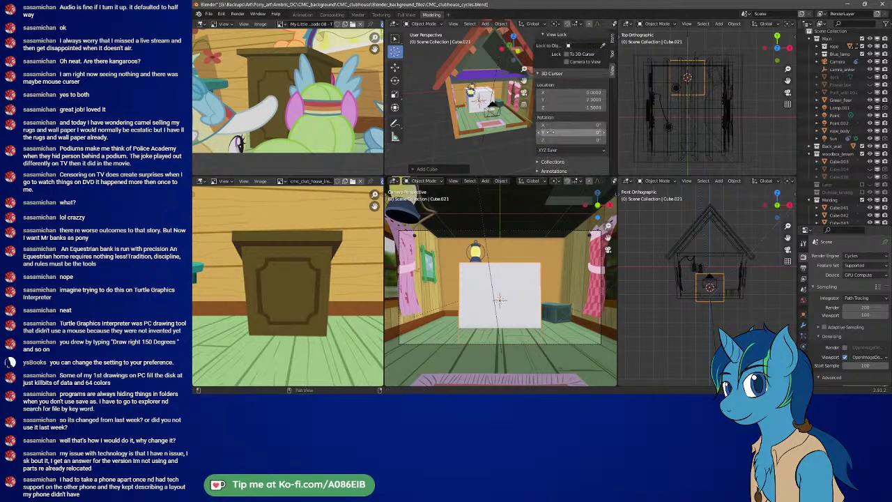
key(n)
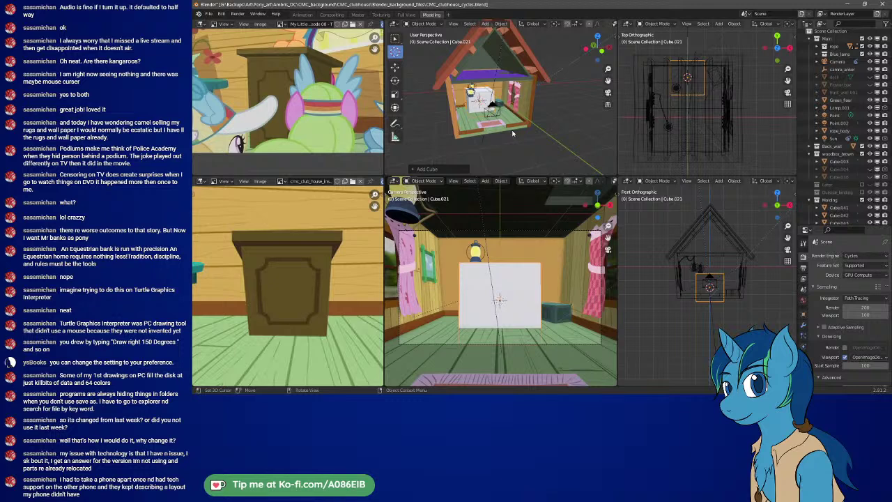
key(KP_Divide)
key(KP_Divide)
key(KP_Divide)
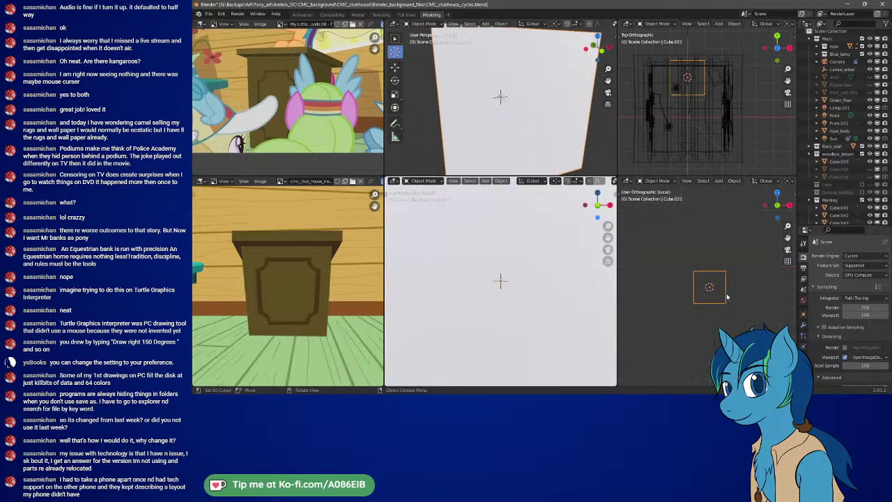
key(KP_Divide)
scroll(534, 124, down, 1)
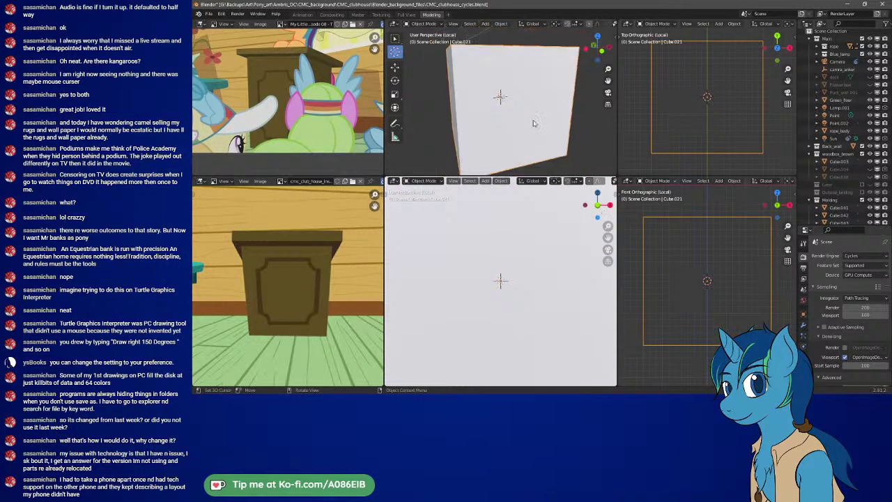
scroll(533, 124, down, 4)
scroll(530, 252, down, 5)
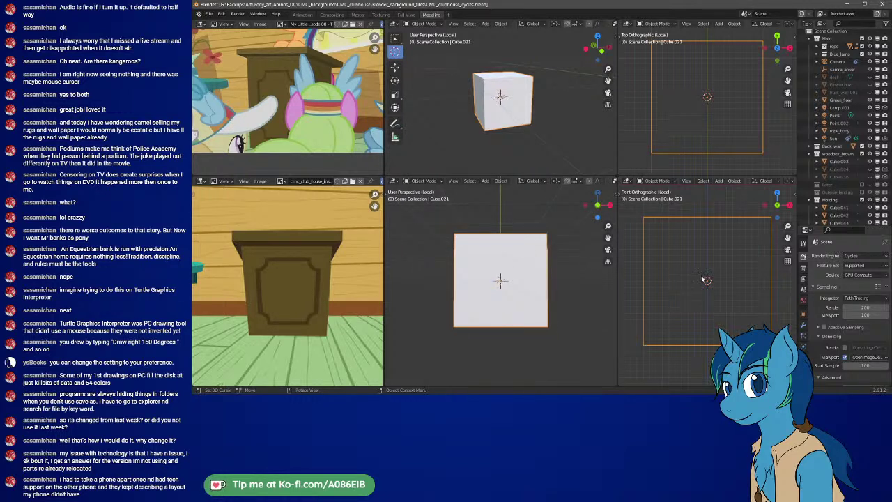
key(z)
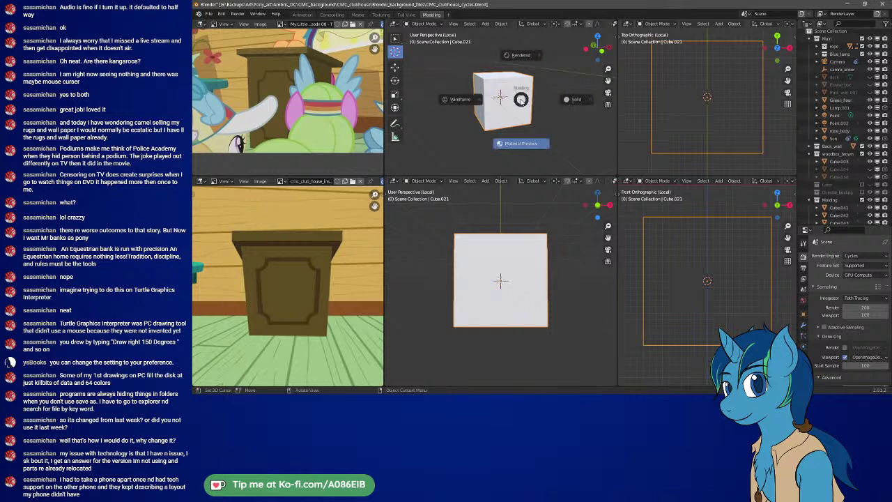
click(481, 99)
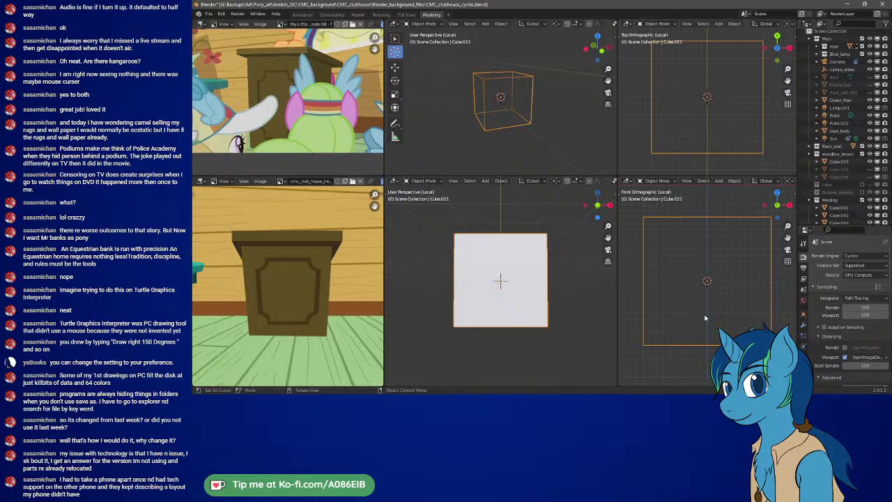
- Edit the cube's vertices and taper it in the front view by moving both bottom corners inward 0.2 along X
key(Tab)
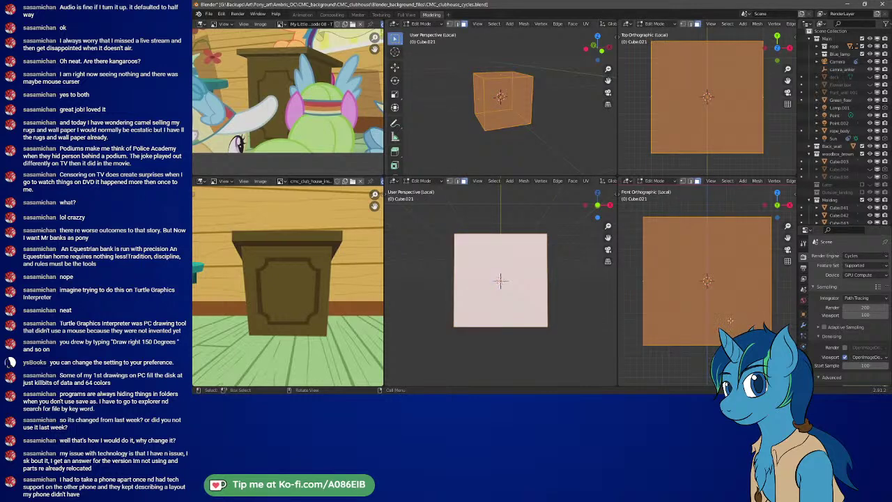
click(684, 24)
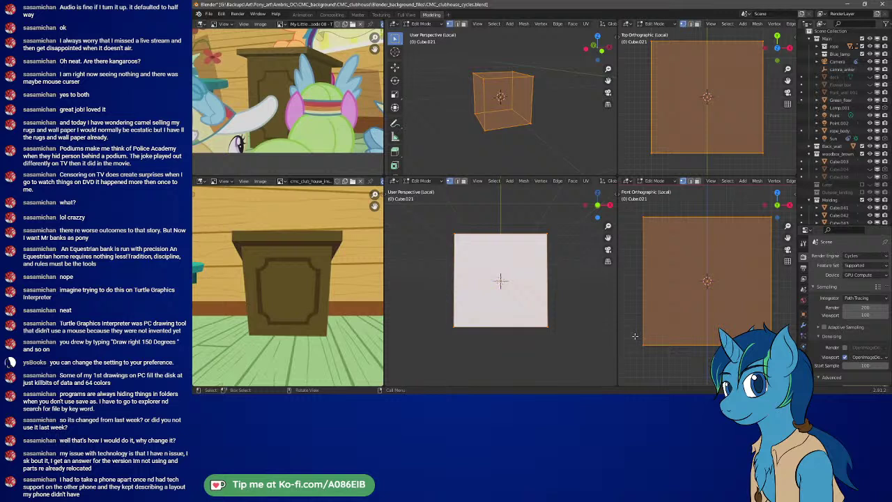
drag(758, 333, 785, 359)
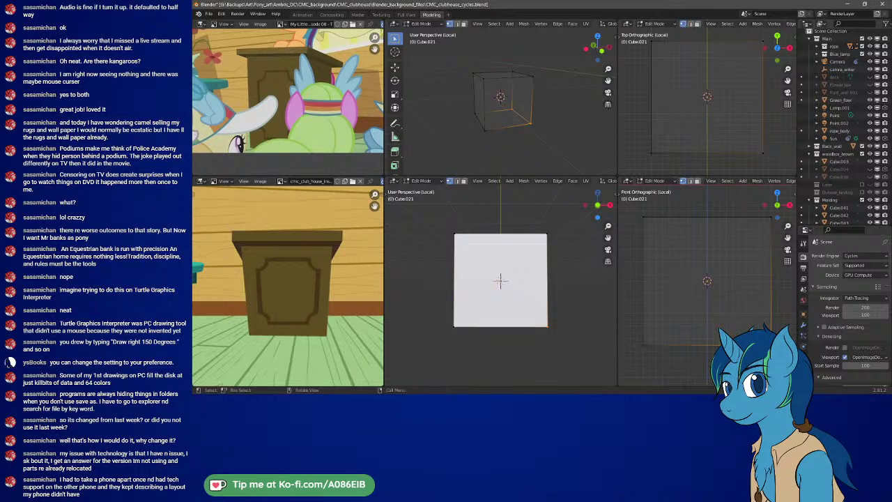
key(g)
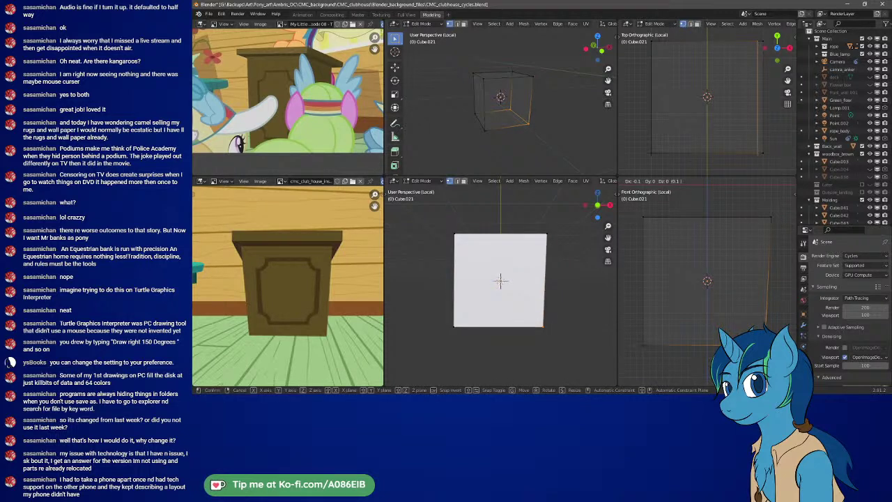
click(606, 354)
drag(639, 333, 647, 356)
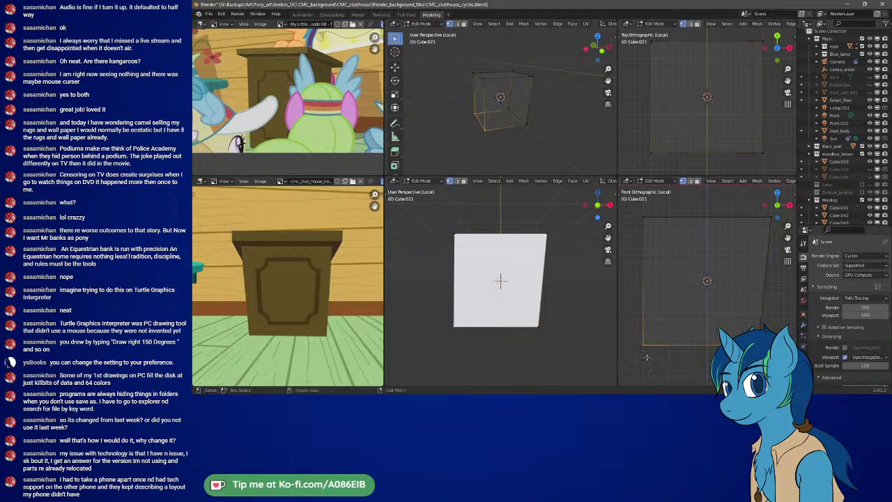
key(g)
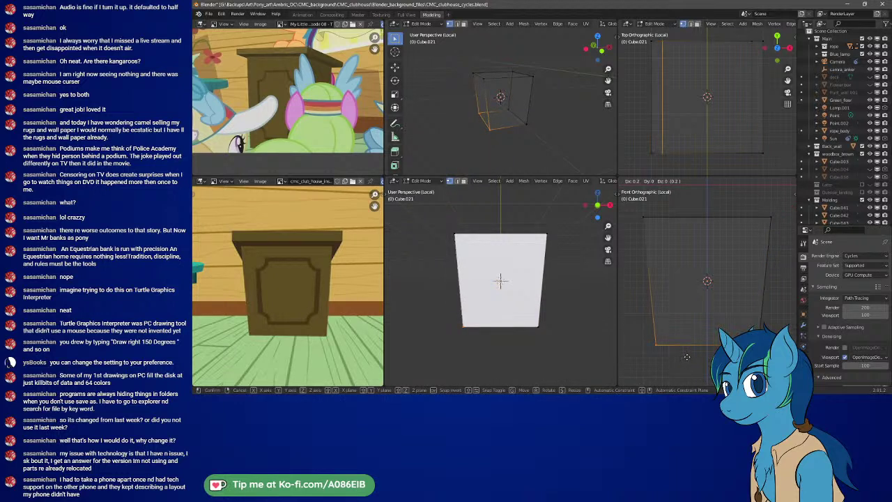
click(684, 357)
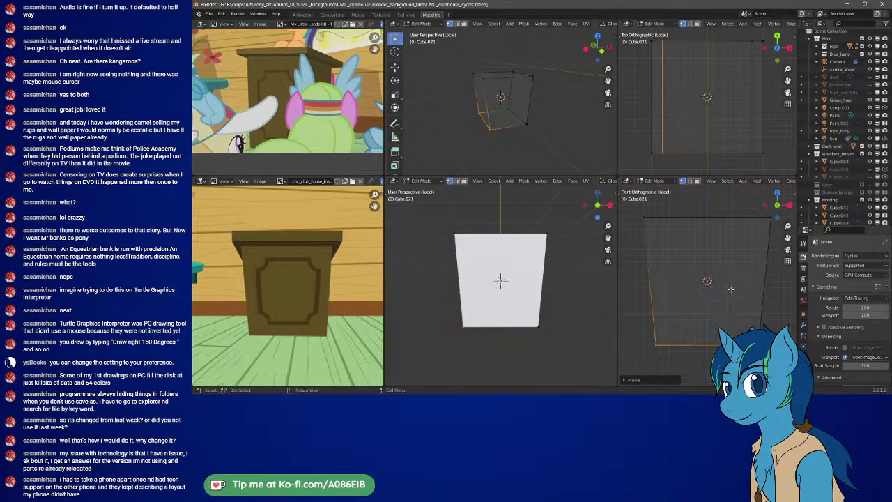
- Taper the cube's depth in the right orthographic view by moving both bottom corners inward 0.2 along Y
shift+middle_drag(733, 247, 722, 278)
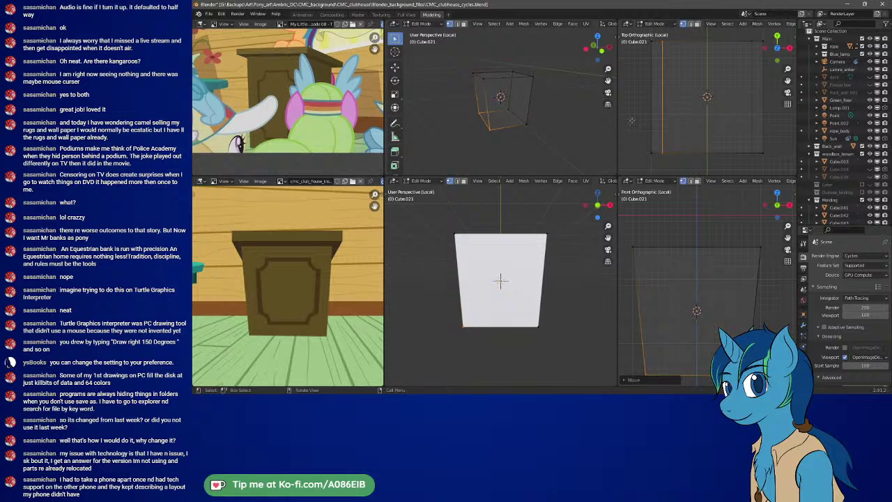
key(KP_3)
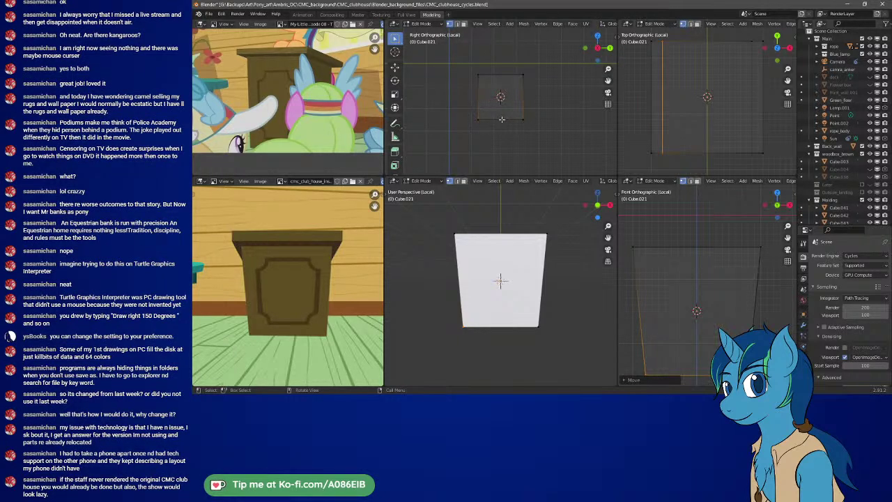
scroll(498, 122, up, 4)
drag(439, 133, 468, 164)
key(g)
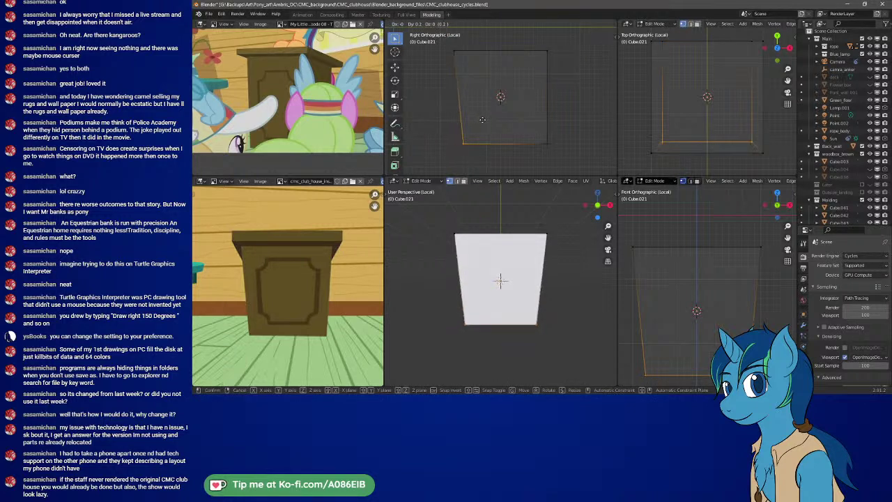
click(482, 119)
click(571, 148)
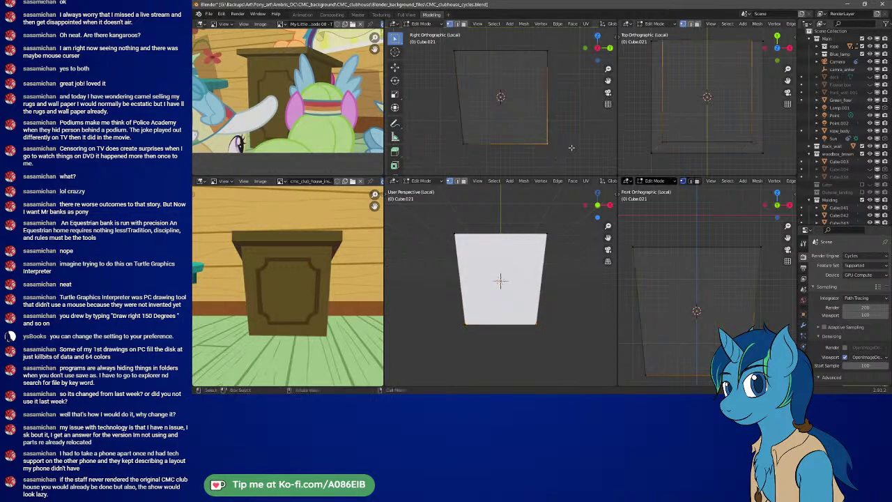
key(g)
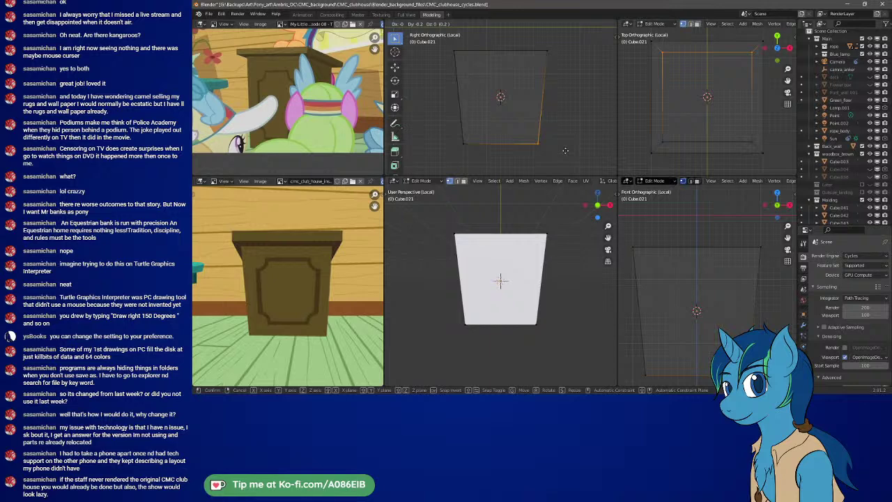
click(565, 151)
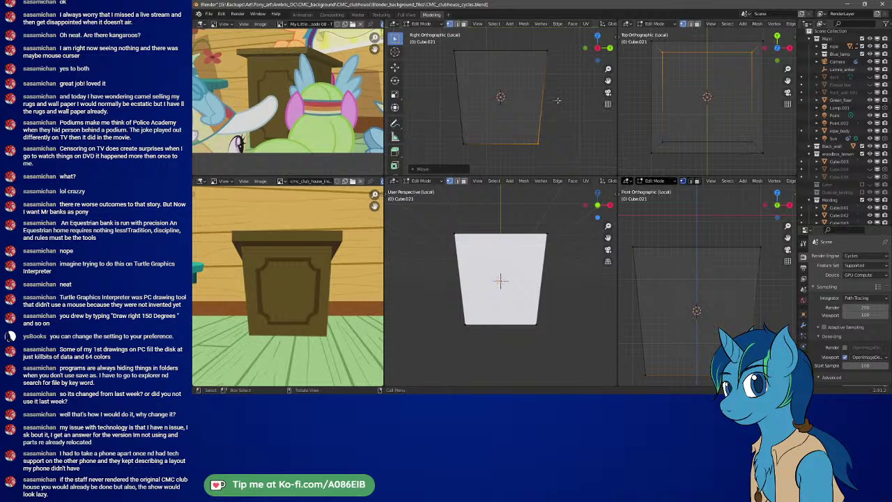
- Make the podium body slightly taller by moving its four bottom vertices down along Z in the front view
shift+middle_drag(558, 101, 554, 143)
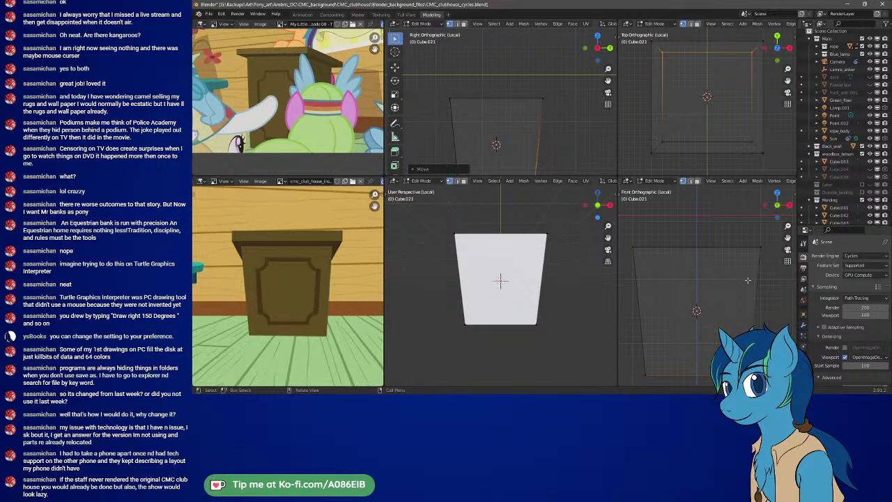
shift+middle_drag(748, 280, 747, 256)
scroll(738, 278, down, 2)
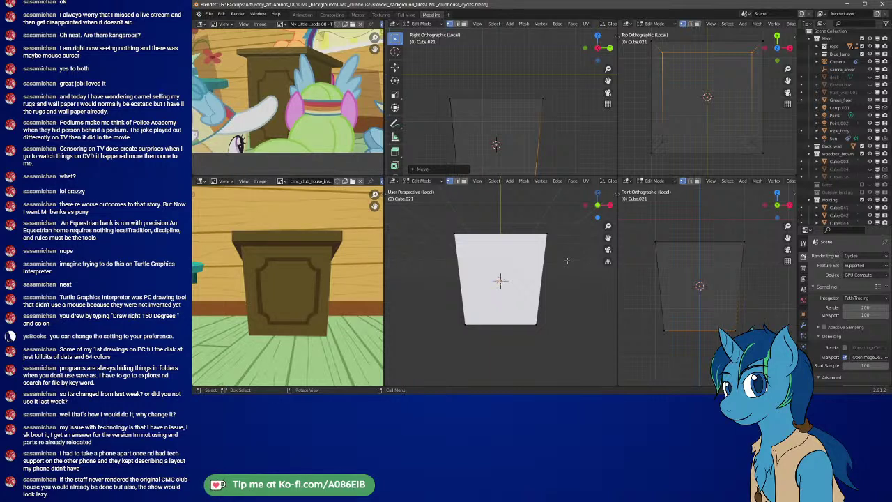
shift+middle_drag(531, 116, 542, 85)
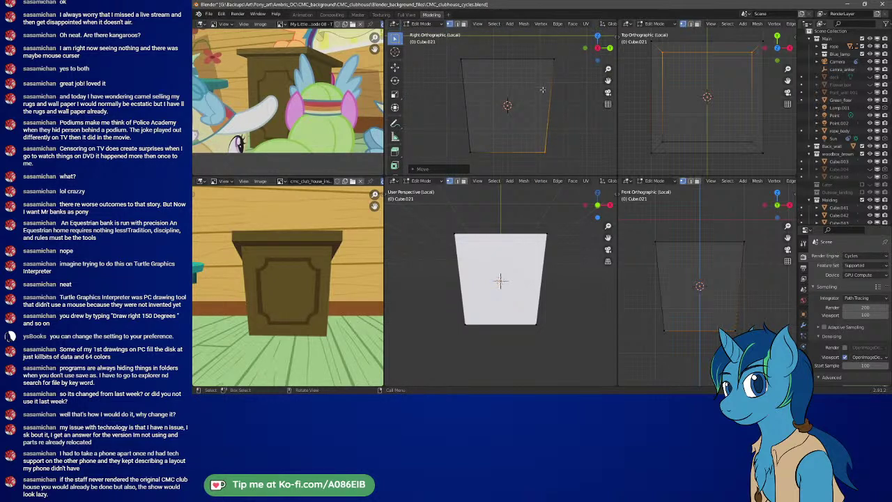
middle_drag(552, 288, 531, 294)
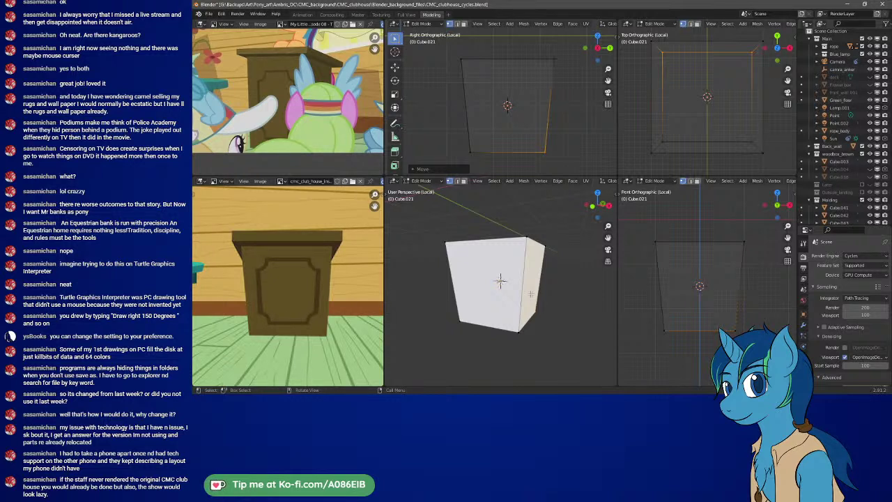
middle_drag(542, 287, 516, 286)
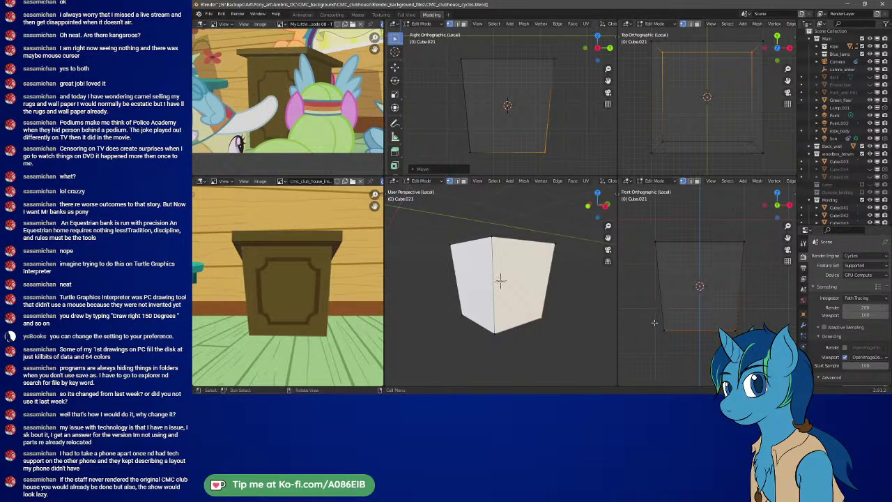
drag(650, 321, 745, 341)
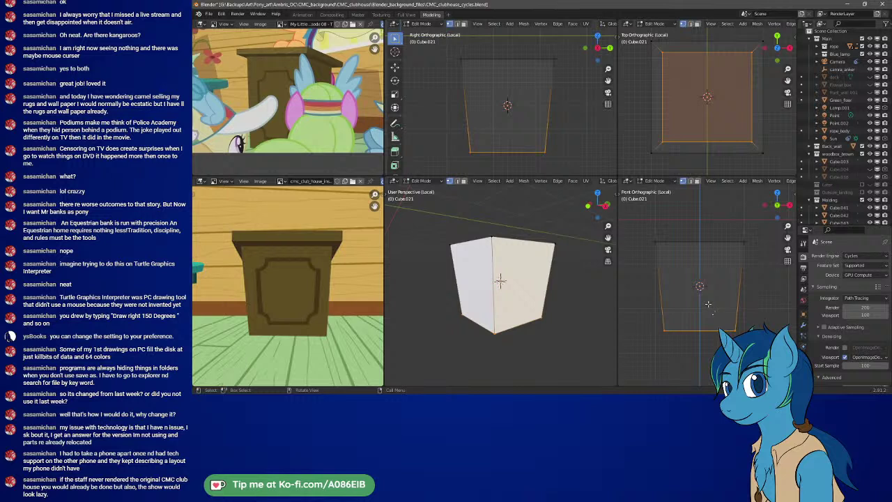
key(g)
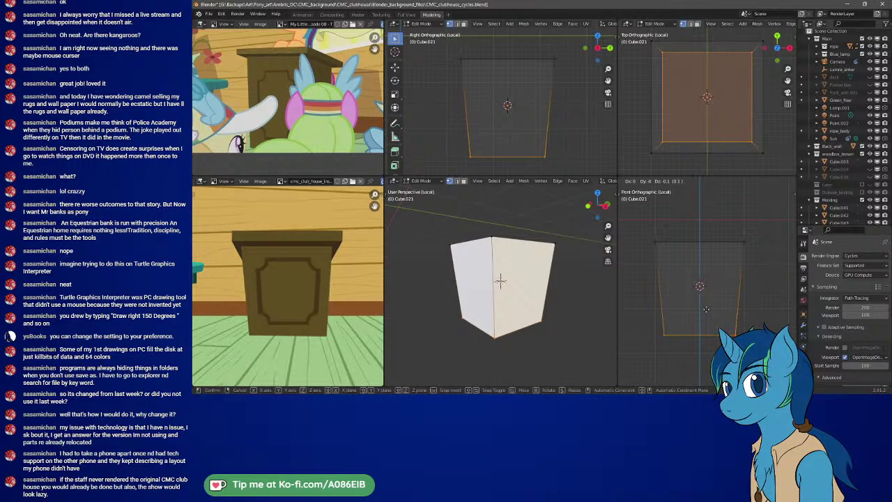
click(706, 314)
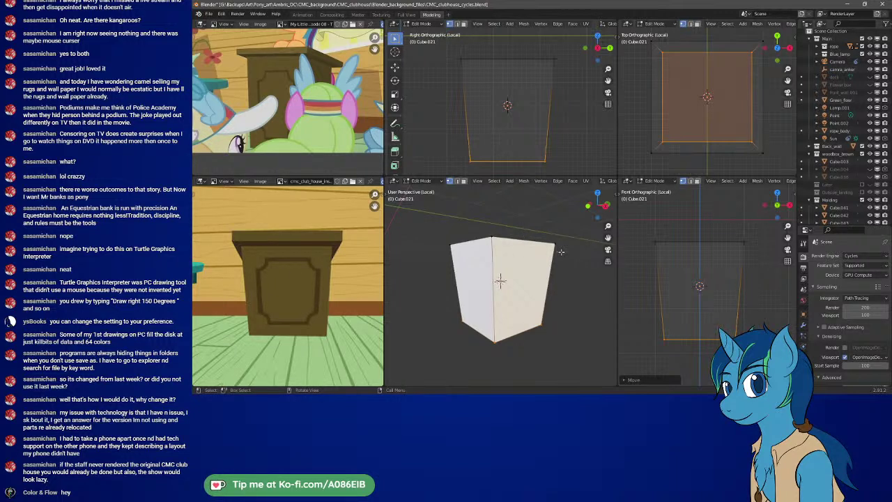
middle_drag(500, 280, 499, 280)
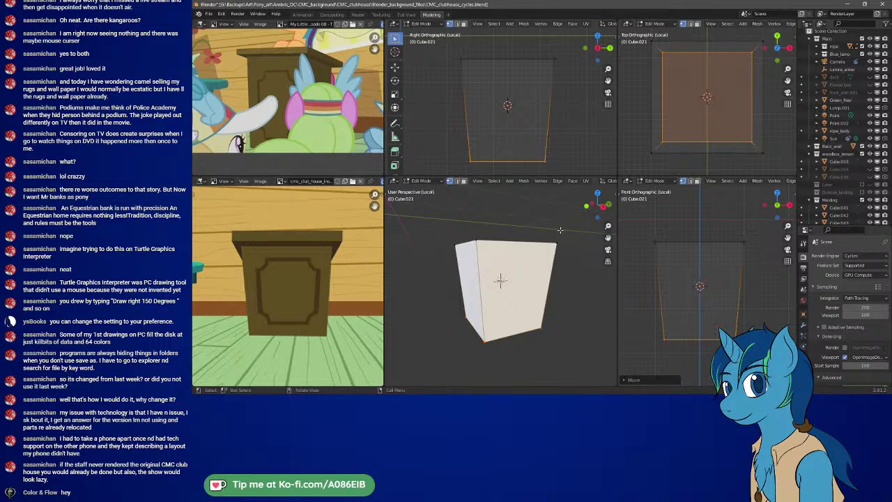
key(shift+a)
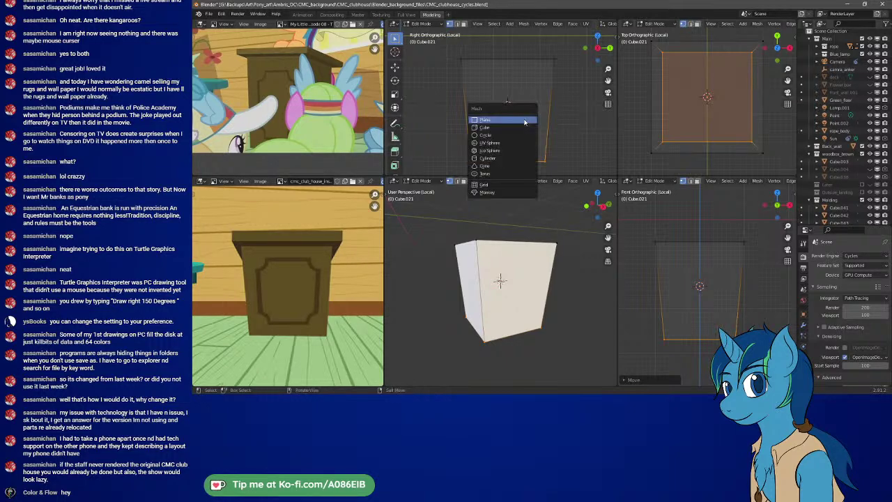
click(516, 128)
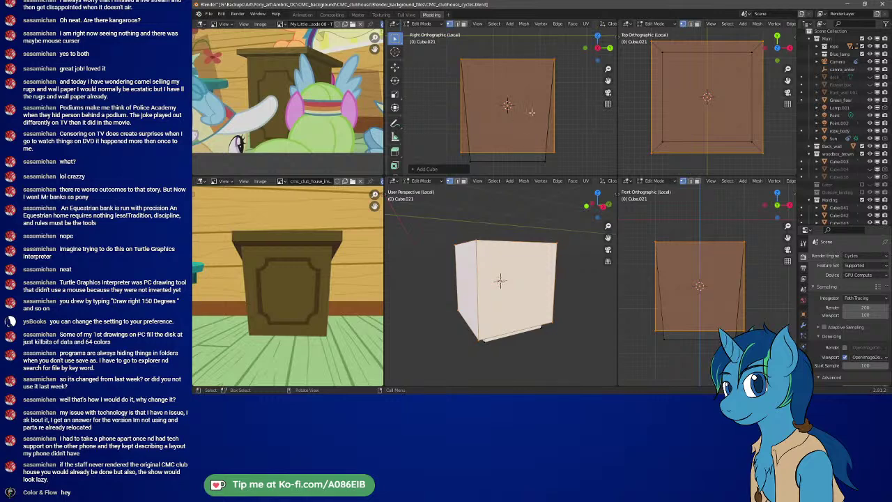
key(Tab)
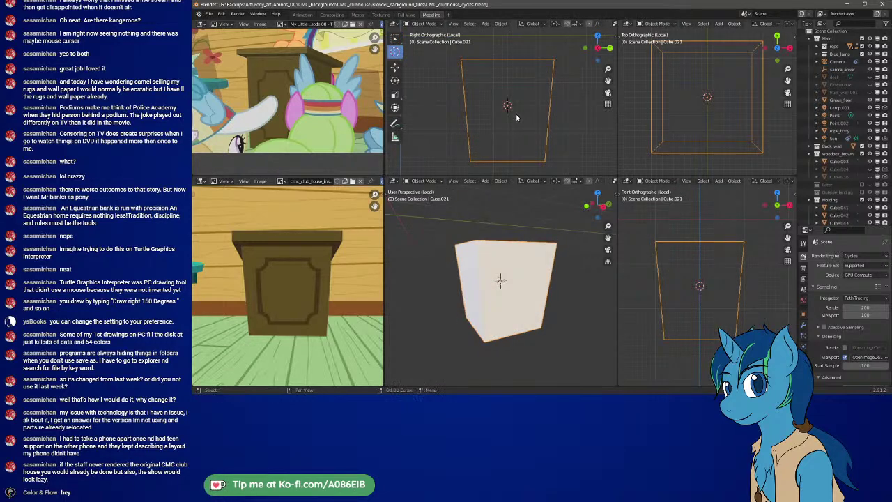
key(shift+d)
right_click(544, 112)
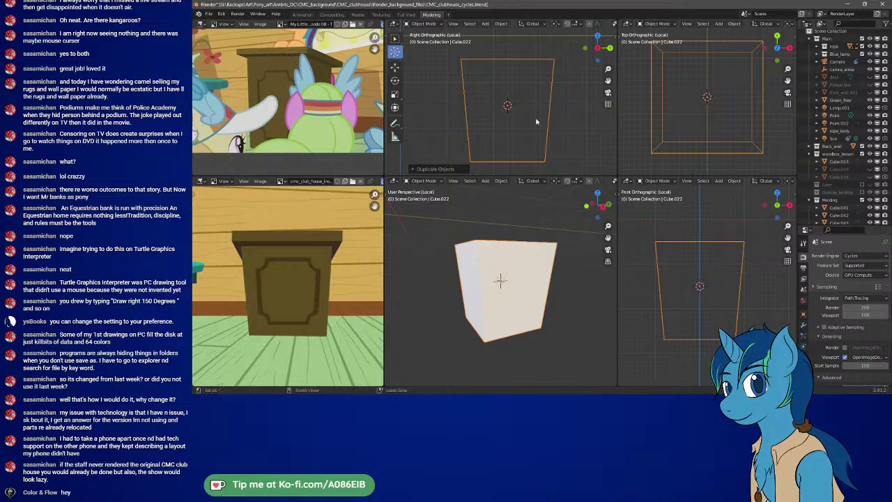
key(ctrl+z)
key(shift+a)
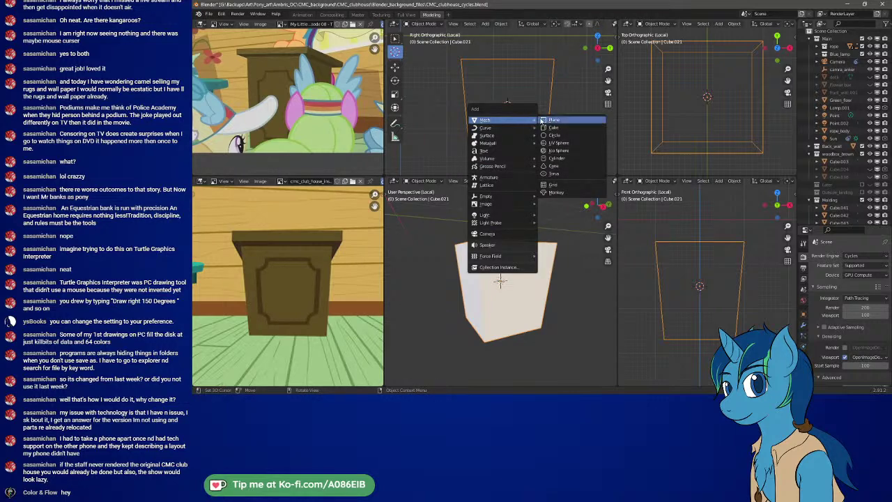
click(553, 126)
key(ctrl+z)
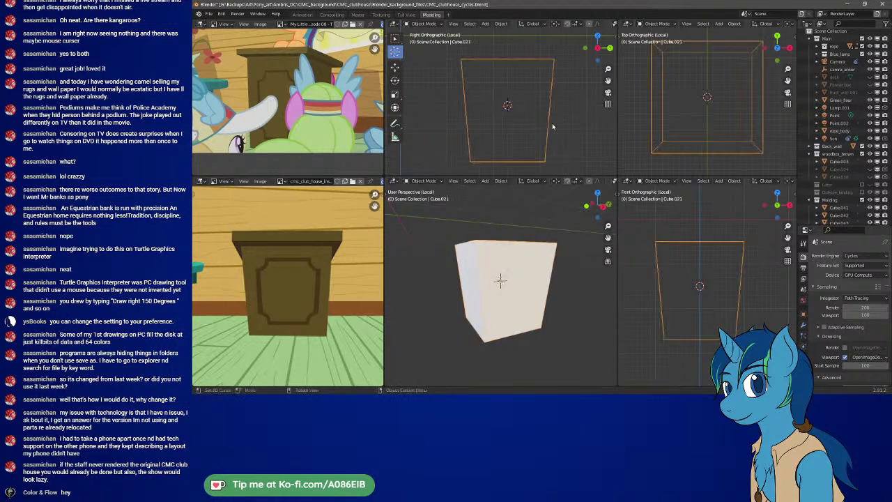
- Add a second cube over the podium body and flatten it into a thin top slab by raising its bottom vertices 1.8 along Z
key(shift+a)
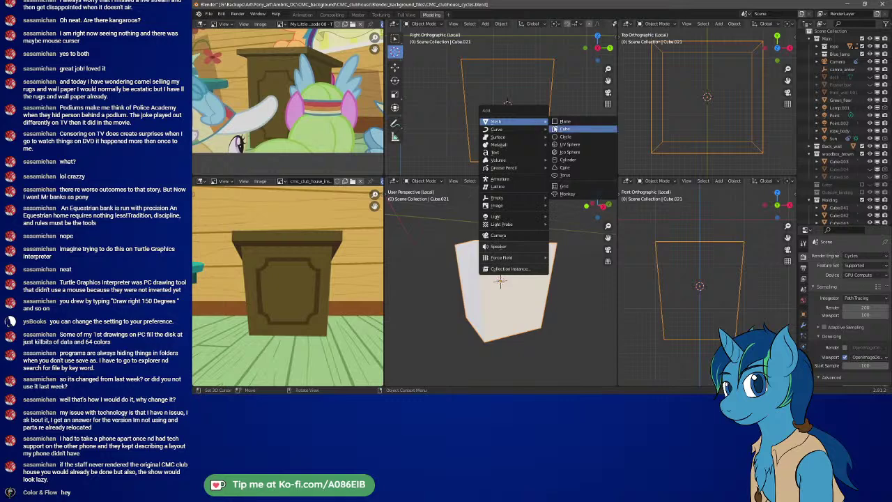
click(555, 130)
key(Tab)
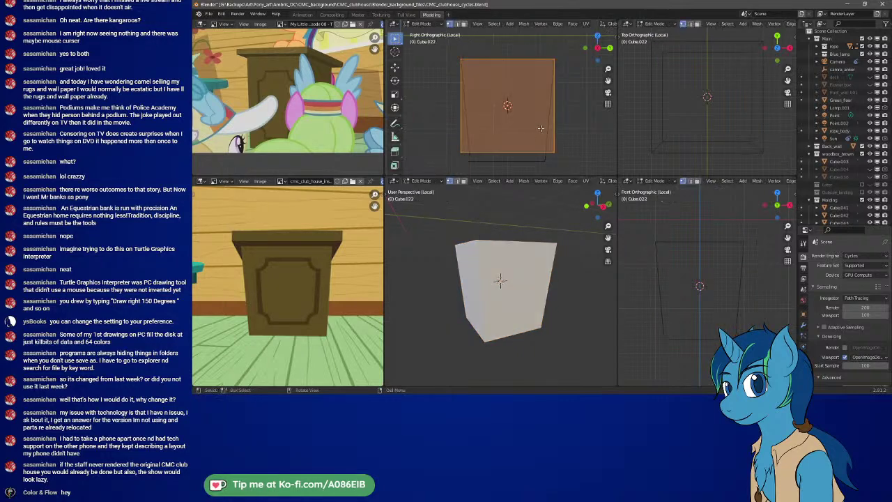
drag(443, 140, 573, 168)
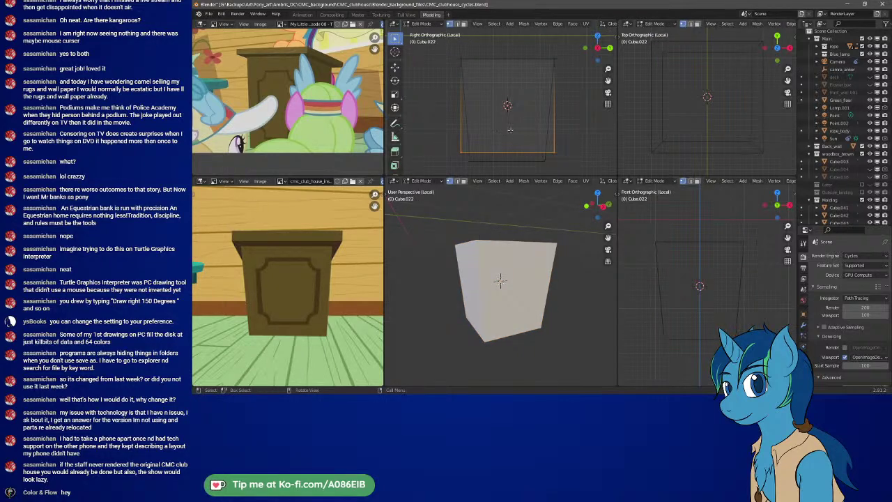
key(g)
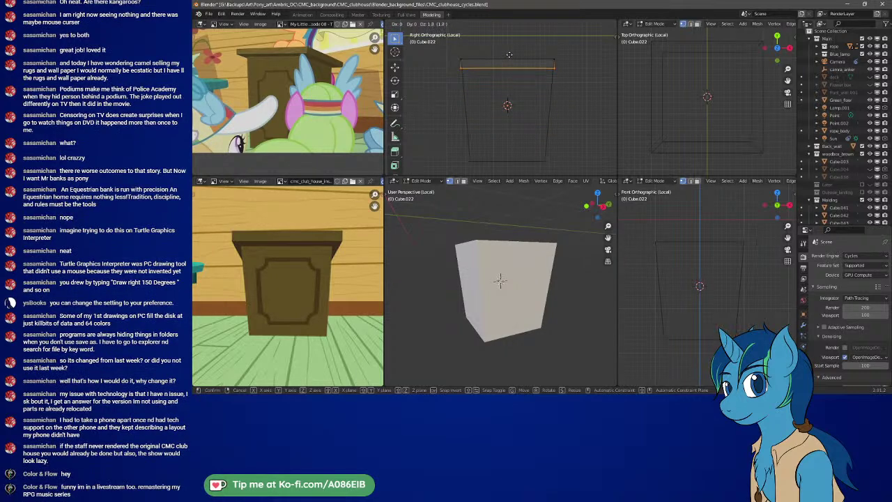
click(509, 54)
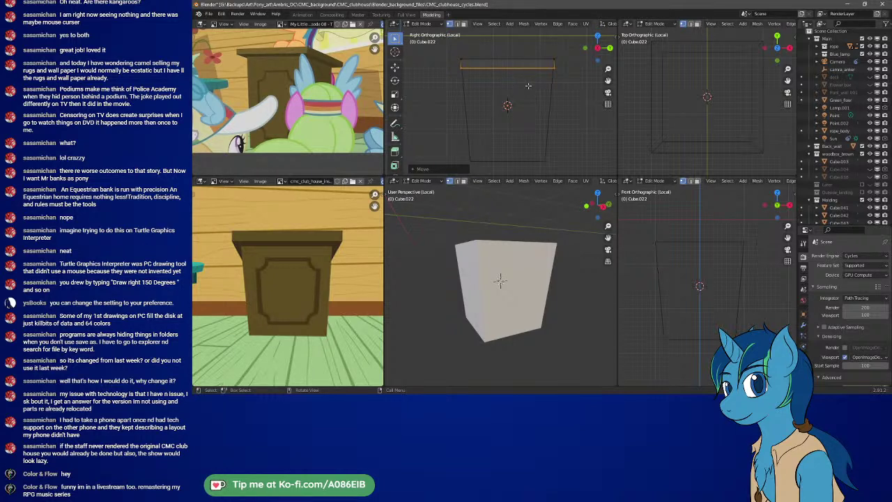
key(Tab)
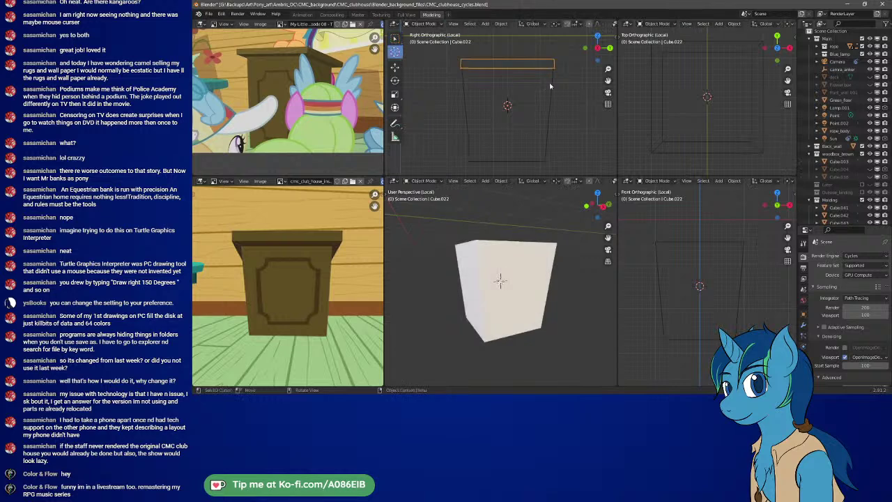
- Isolate both the podium body and the top slab together in local view in the front and top orthographic viewports
scroll(701, 214, down, 5)
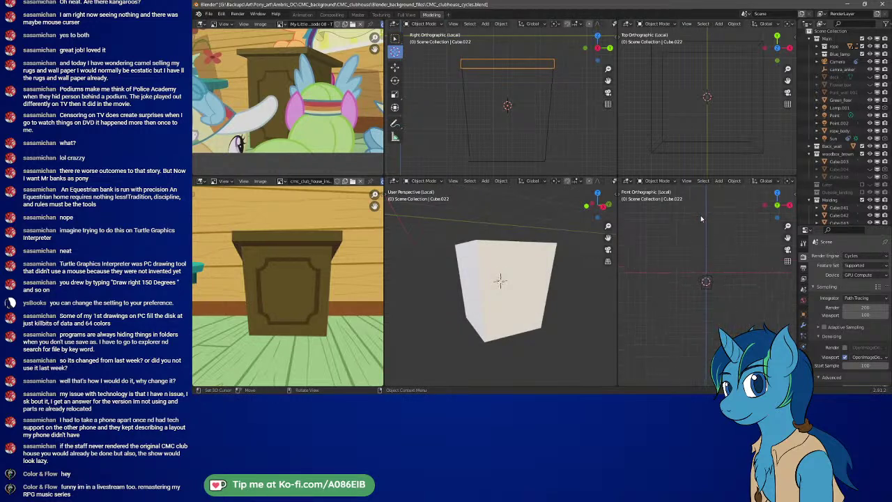
scroll(700, 216, up, 2)
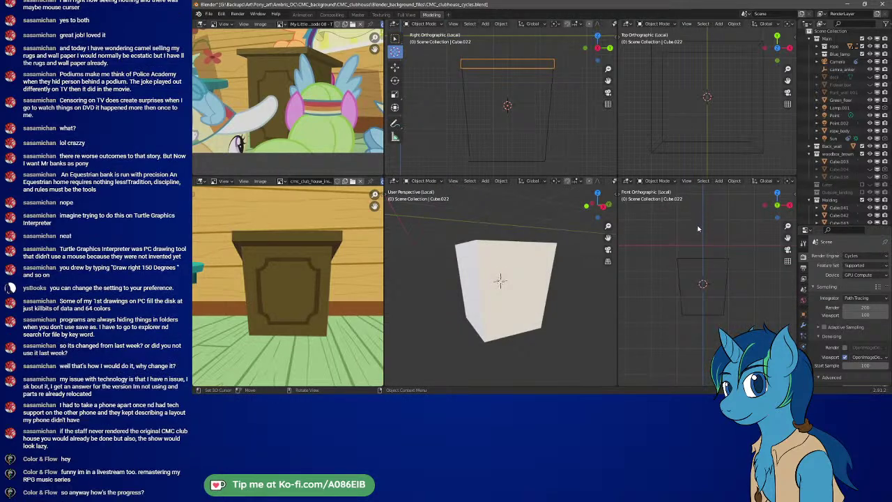
key(KP_Divide)
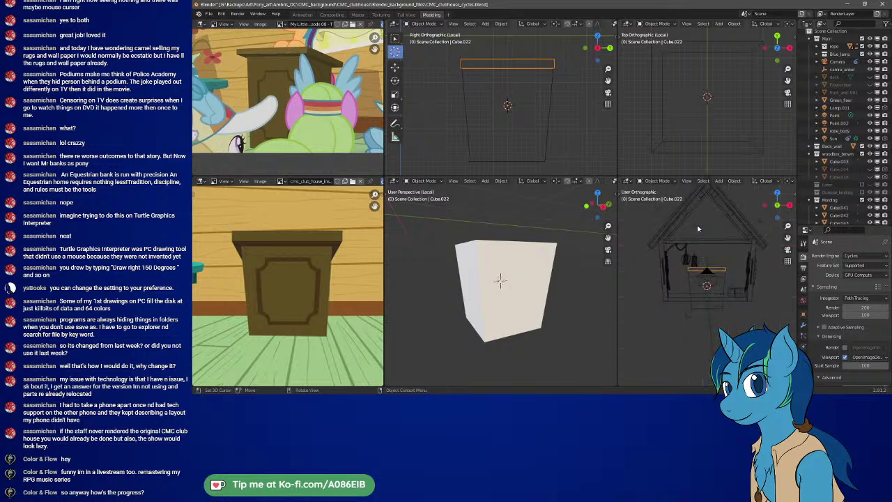
click(697, 292)
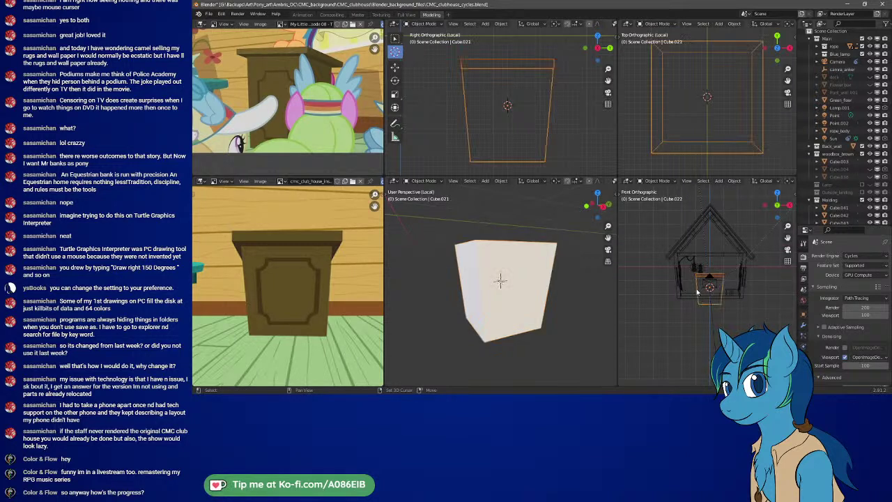
key(KP_Divide)
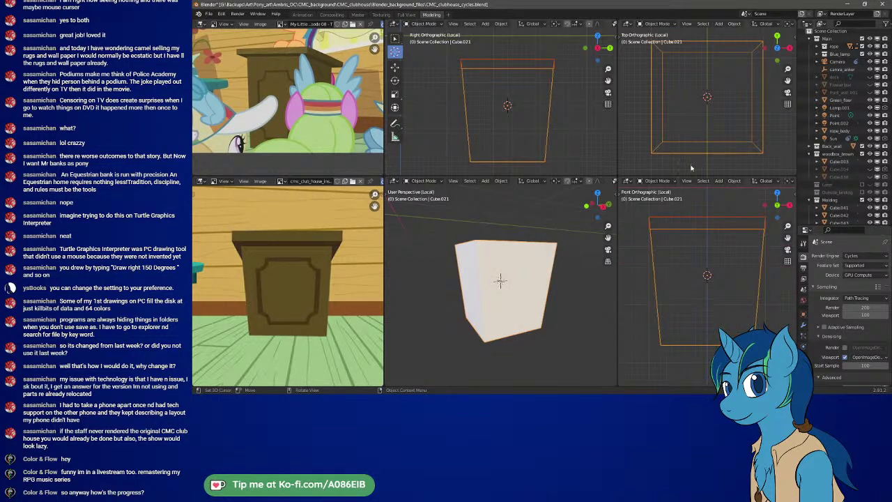
key(KP_Divide)
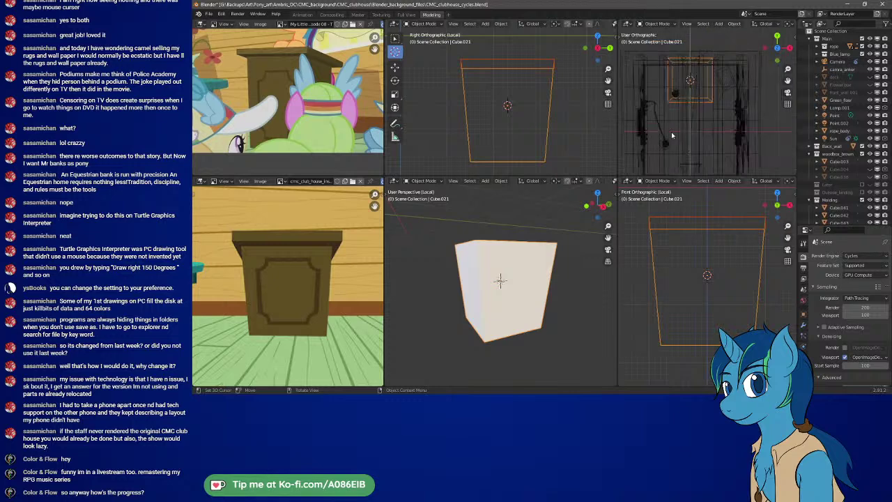
middle_drag(699, 134, 694, 81)
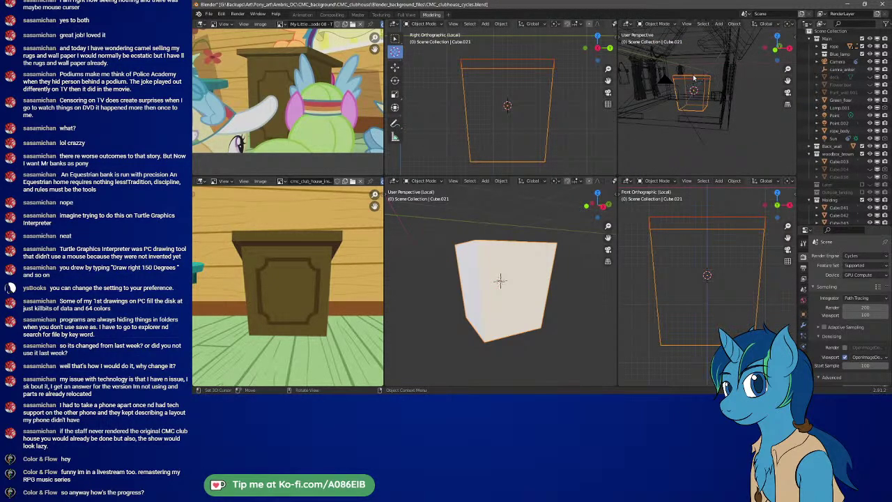
key(KP_Divide)
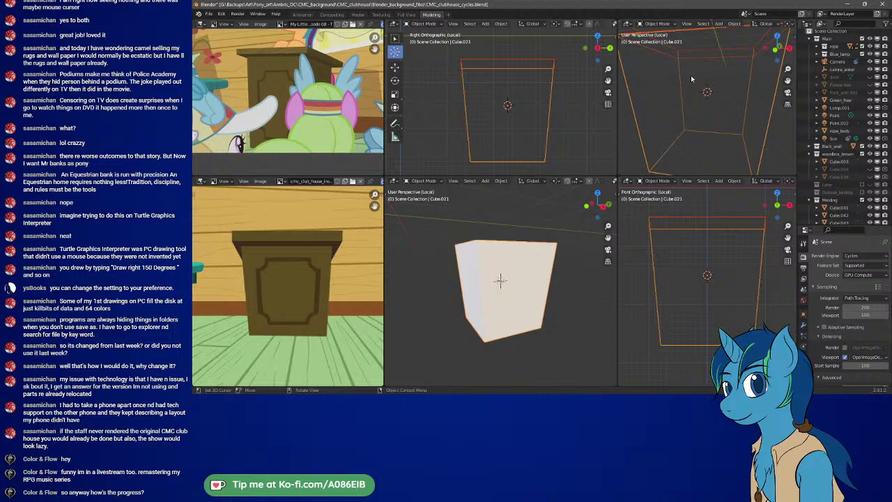
key(KP_7)
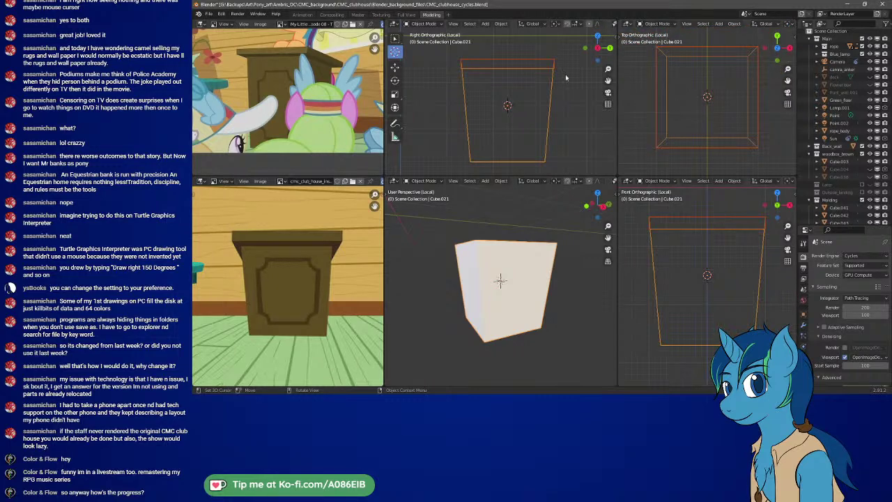
- Snap the 3D cursor back to the podium body's origin and open the top slab for mesh editing
ctrl+shift+right_drag(554, 71, 531, 68)
click(395, 39)
click(505, 64)
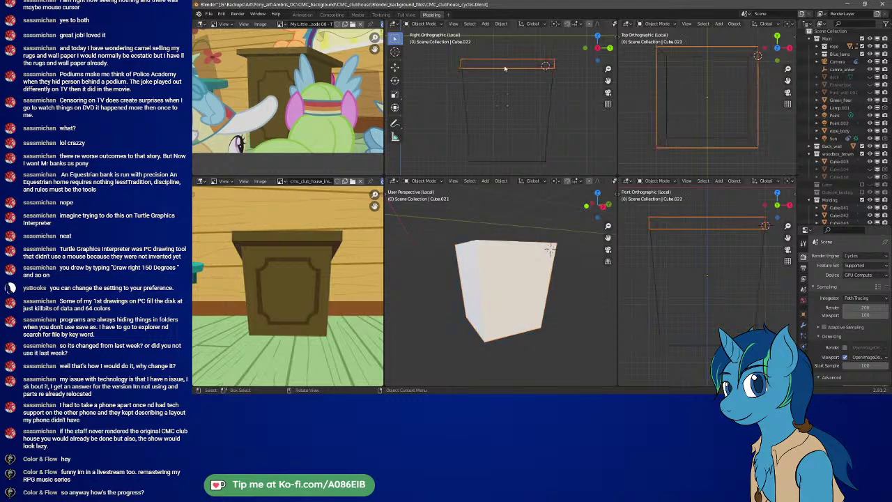
click(545, 108)
click(548, 106)
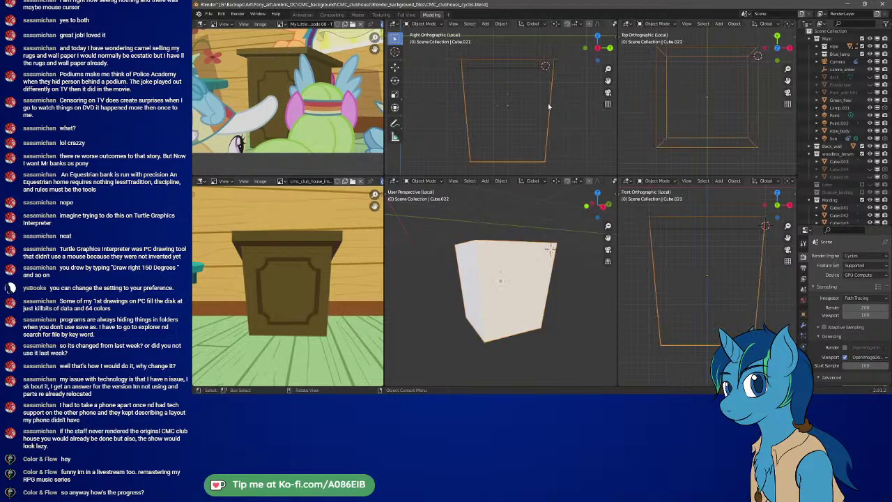
key(shift+s)
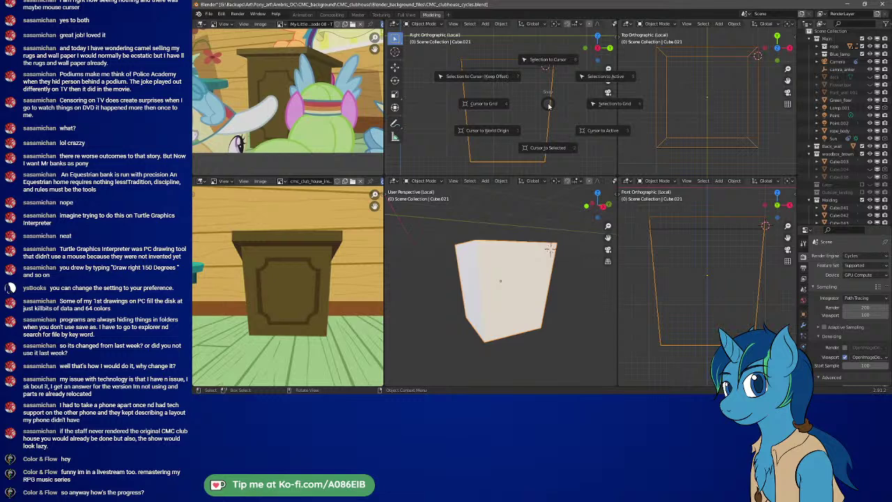
click(585, 135)
click(549, 103)
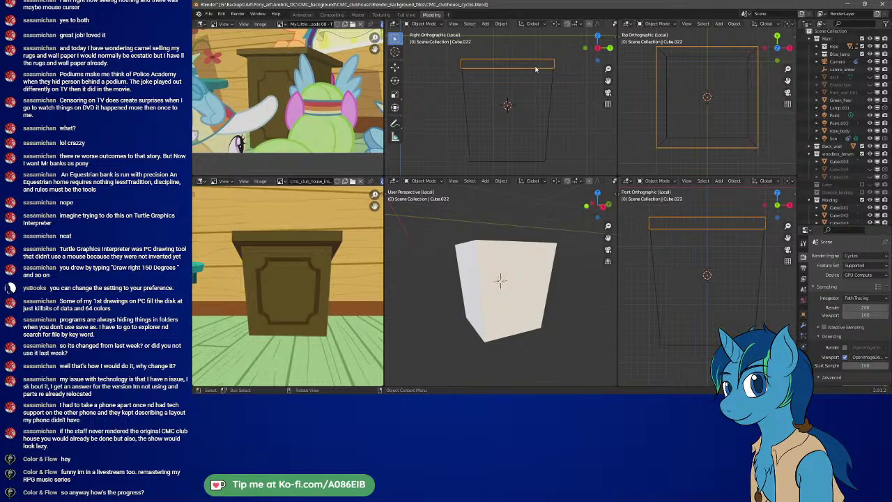
key(Tab)
key(a)
key(s)
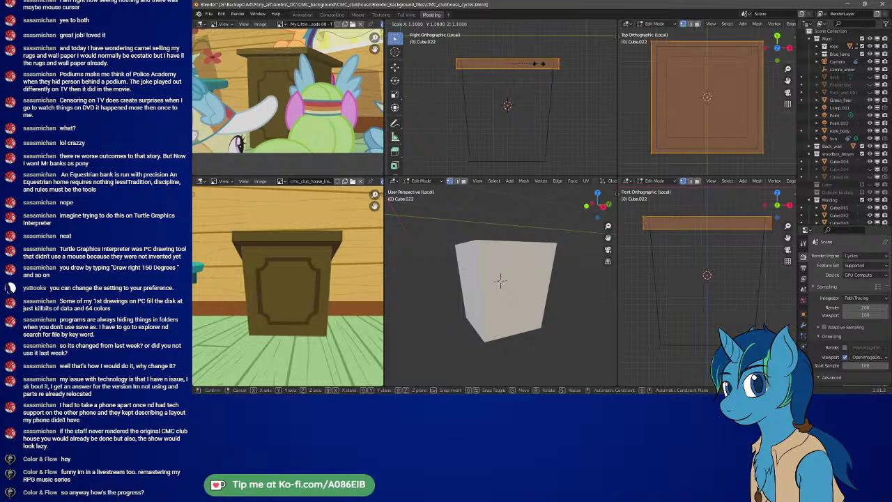
key(Escape)
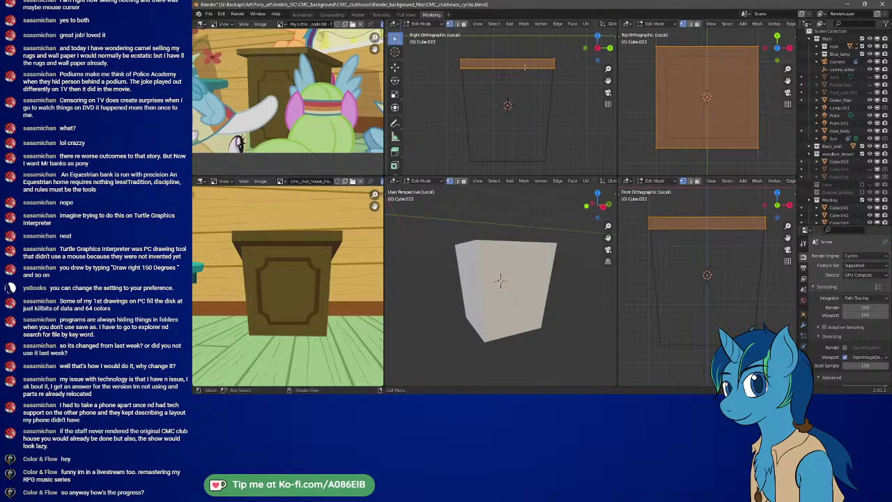
- Deepen the top slab in the right orthographic view by moving the vertices at both ends outward 0.1 along Y
scroll(476, 67, up, 3)
shift+middle_drag(467, 63, 512, 125)
drag(461, 76, 485, 115)
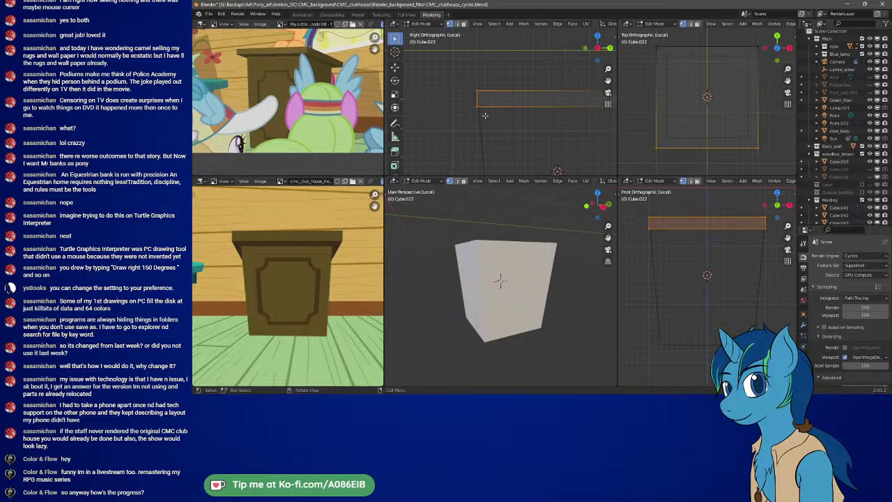
key(g)
ctrl+click(520, 94)
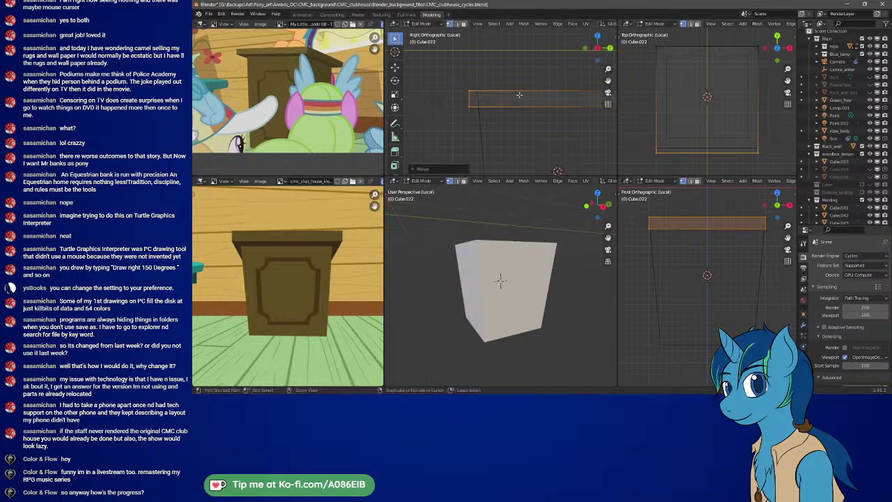
shift+middle_drag(531, 120, 374, 141)
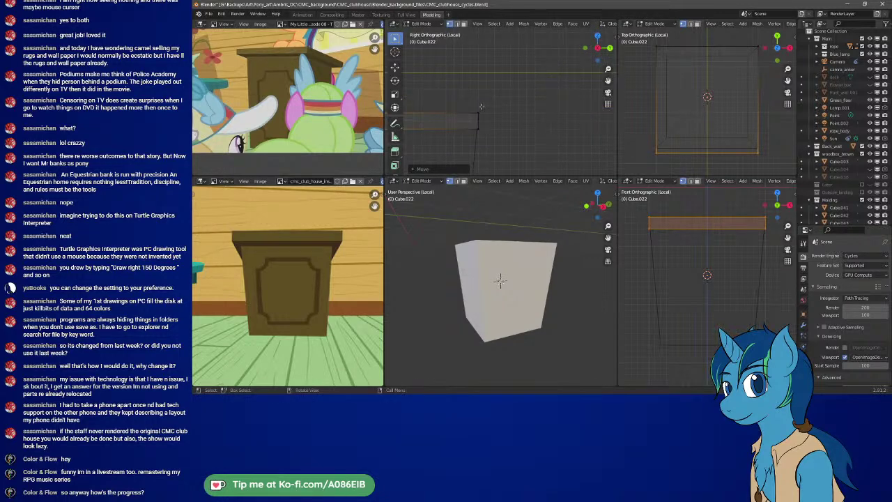
drag(470, 108, 494, 147)
key(g)
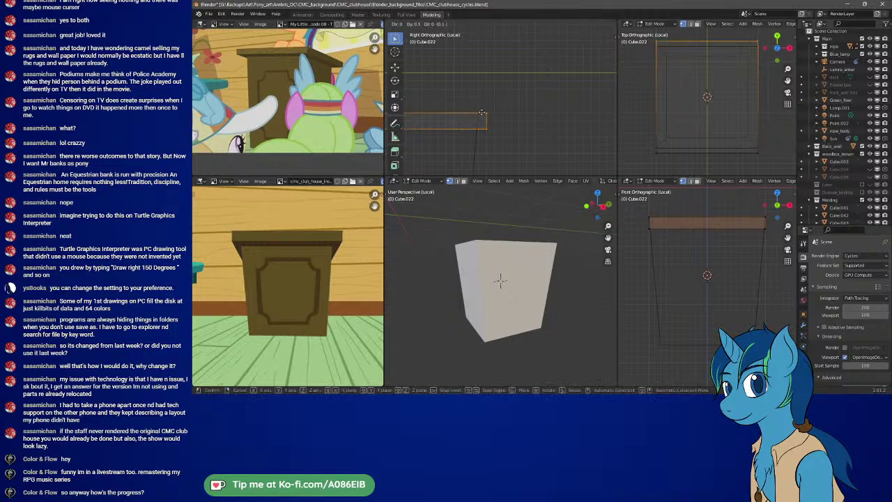
click(482, 113)
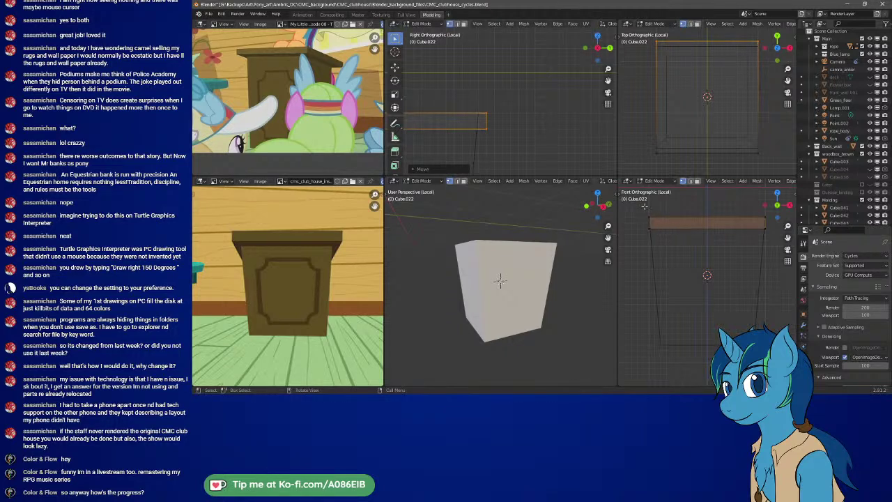
- Widen the top slab in the front orthographic view by moving the vertices at both ends outward 0.1 along X
drag(646, 207, 656, 237)
key(g)
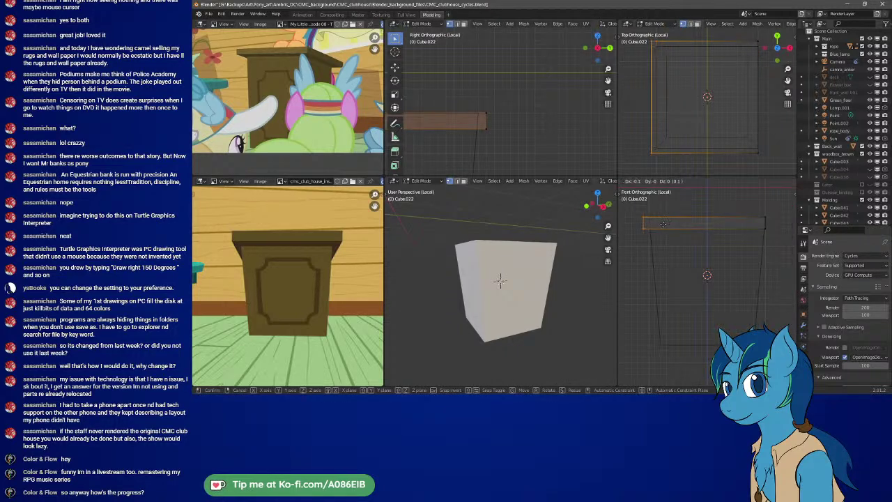
click(662, 223)
shift+drag(756, 212, 771, 238)
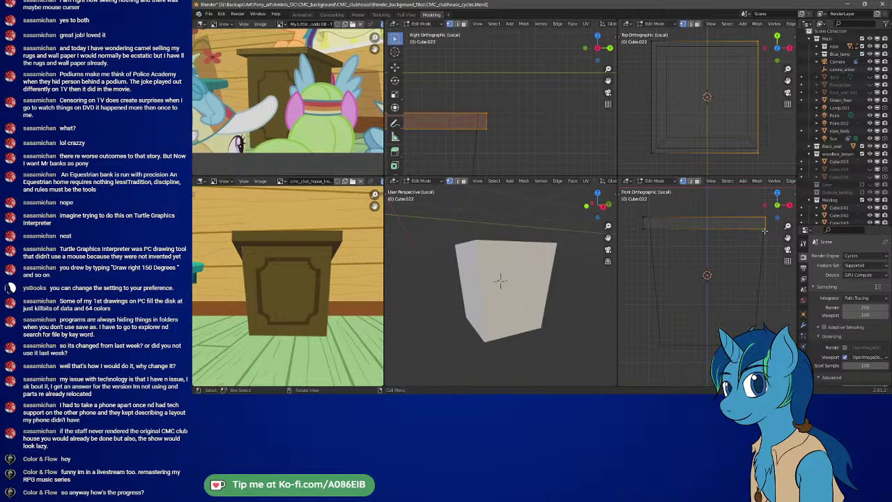
key(g)
click(772, 231)
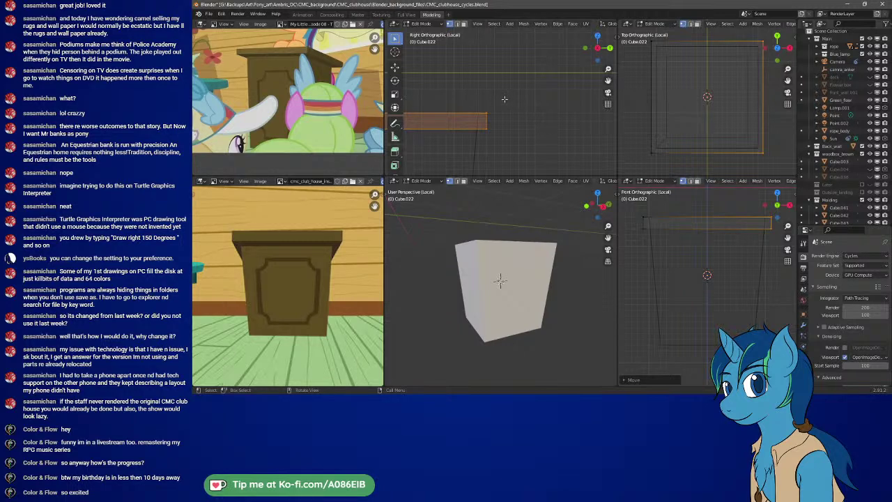
key(Tab)
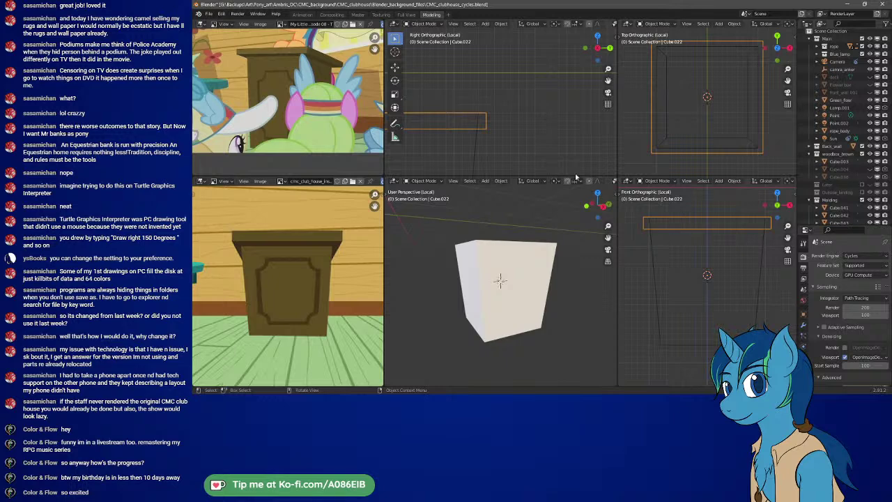
- Snap the 3D cursor to the middle of the top slab's upper front edge using its selected vertices
shift+middle_drag(522, 139, 584, 134)
scroll(503, 131, down, 1)
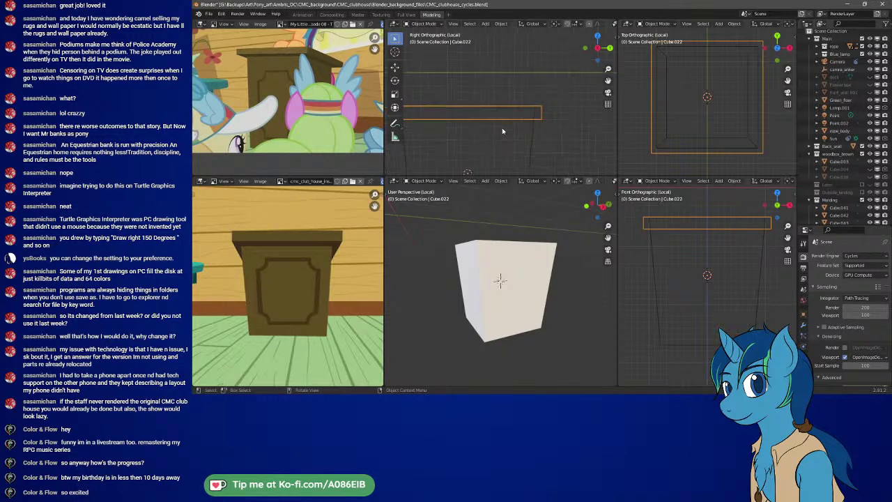
scroll(502, 131, down, 1)
shift+middle_drag(478, 124, 500, 138)
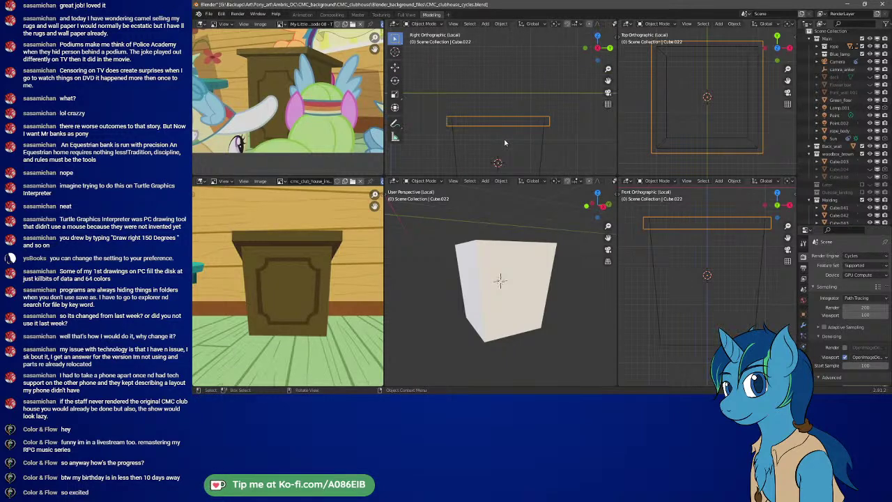
key(Tab)
click(447, 117)
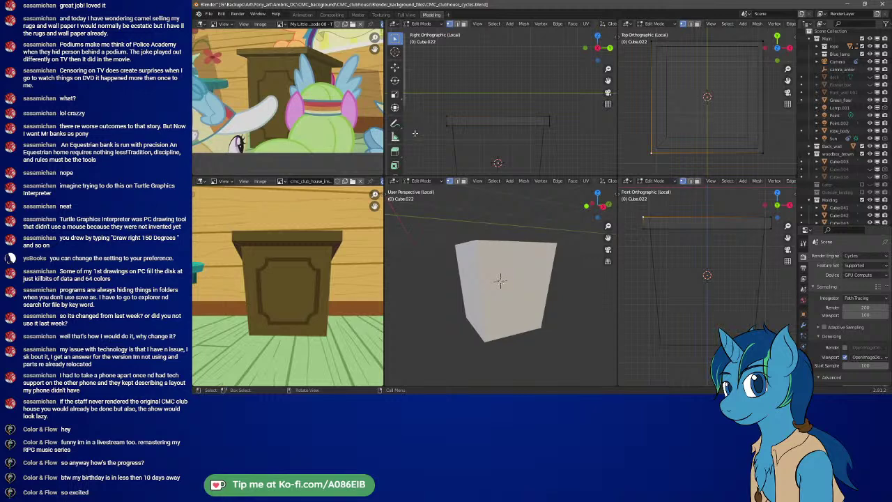
drag(440, 106, 456, 122)
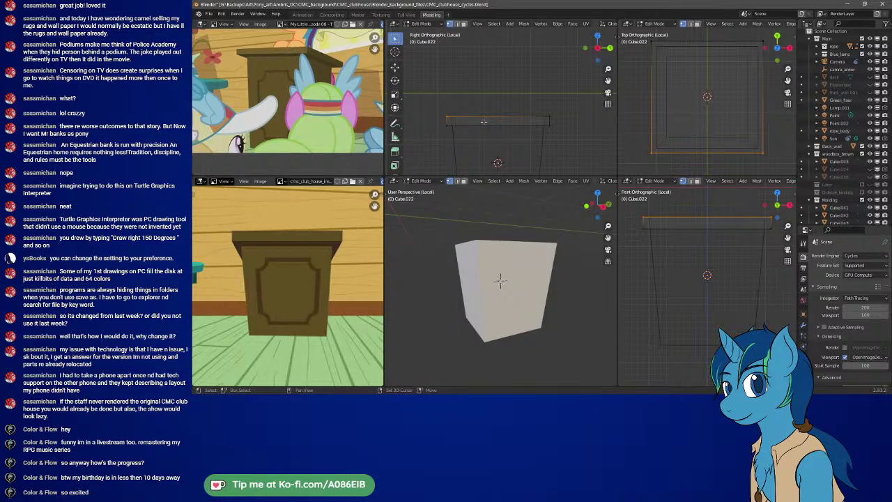
key(shift+s)
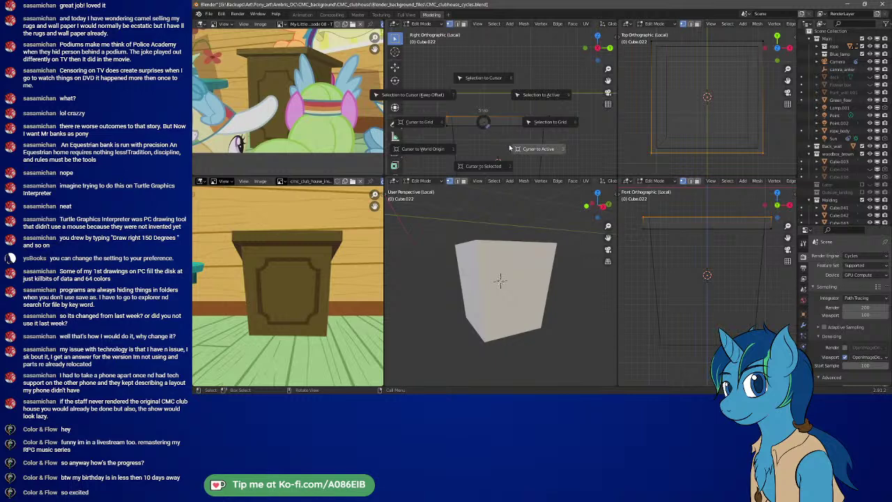
click(508, 146)
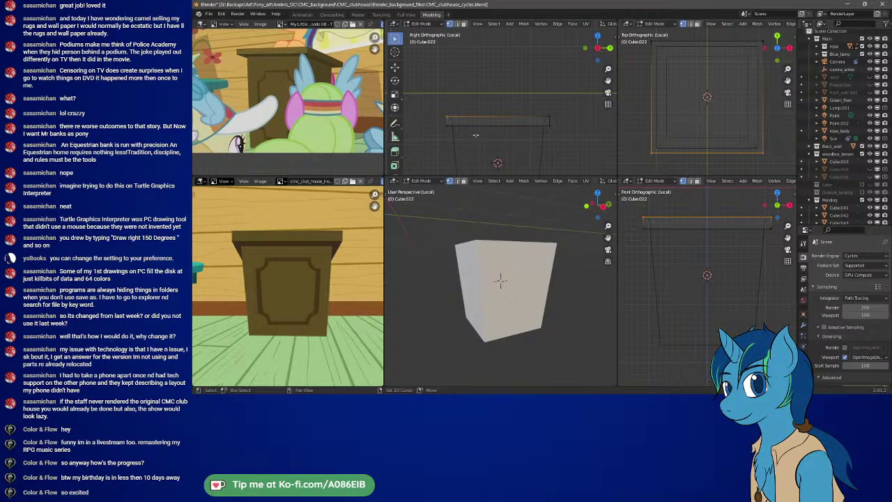
key(shift+s)
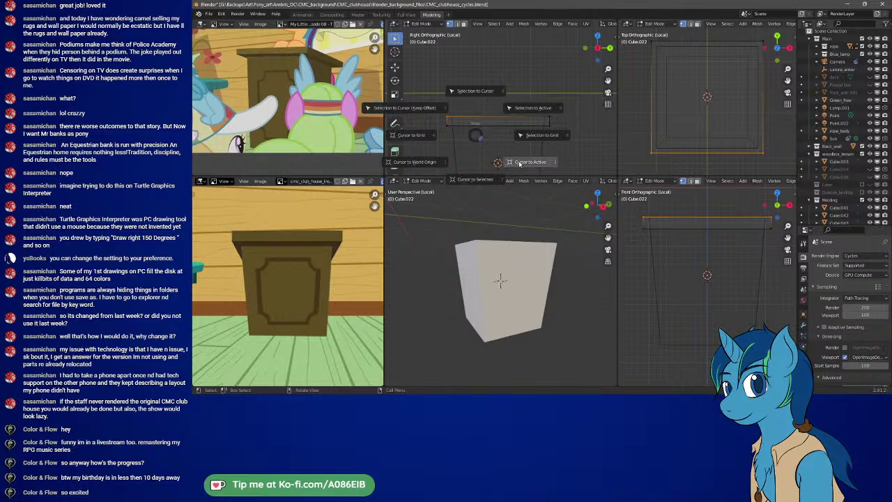
click(519, 163)
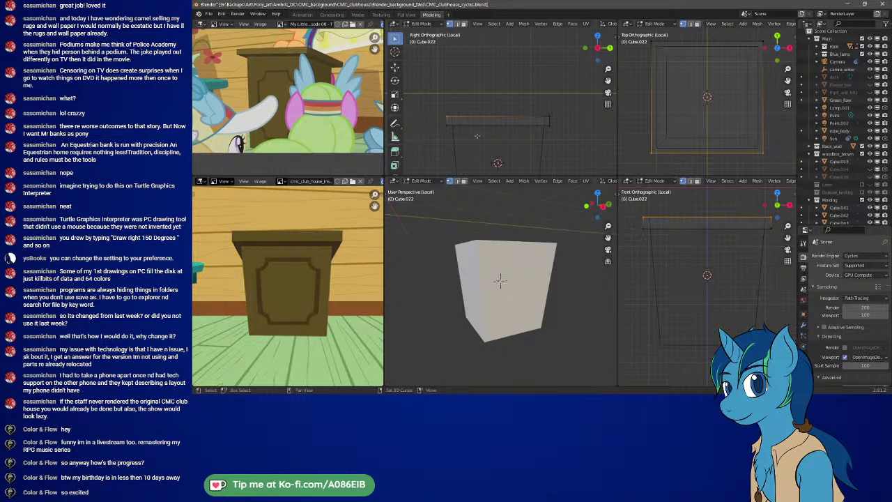
key(shift+s)
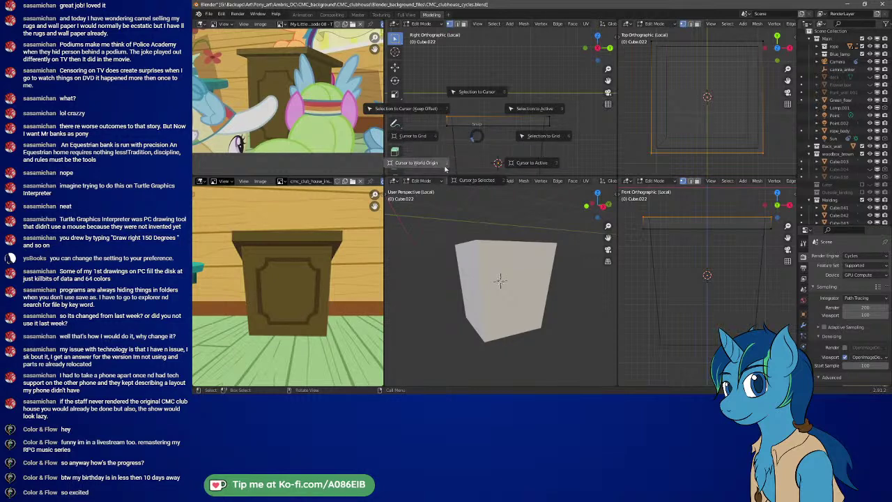
click(475, 180)
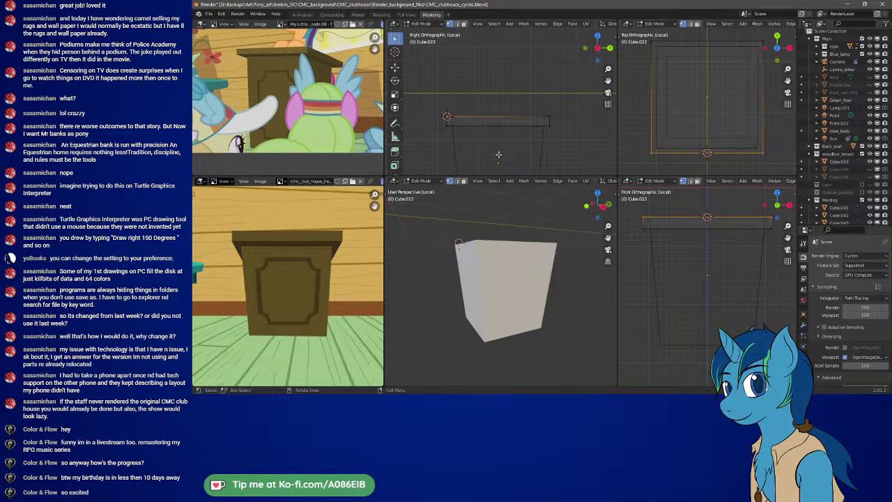
key(Tab)
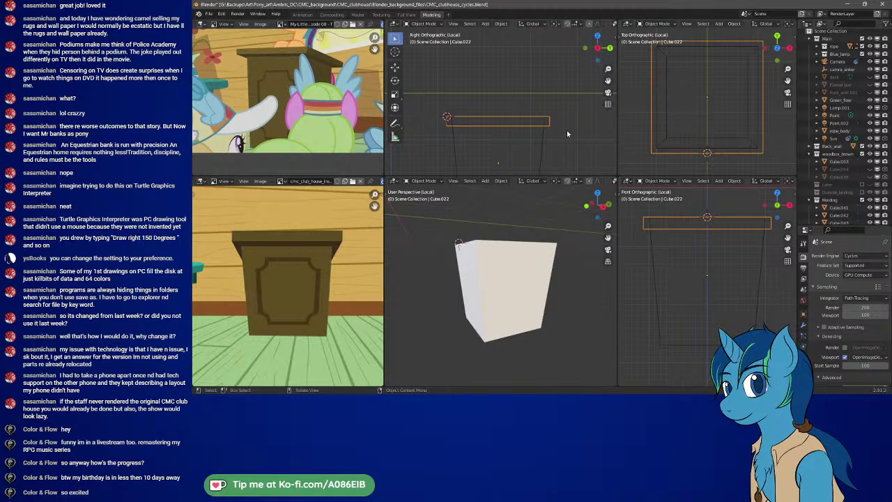
- Snap the 3D cursor to the middle of the tapered podium body's upper front edge
click(453, 134)
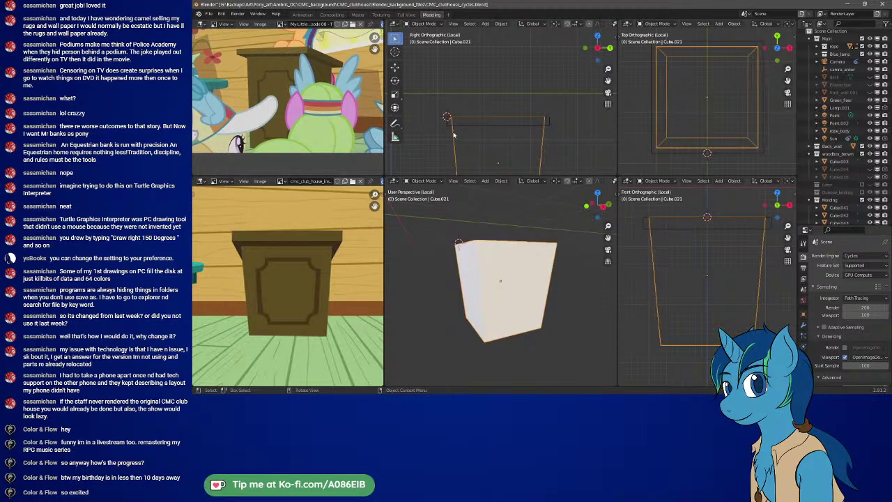
key(Tab)
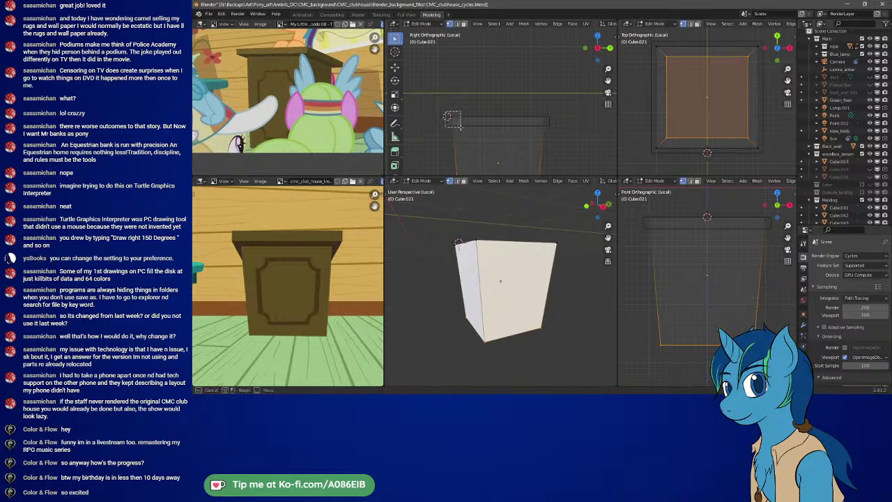
click(452, 120)
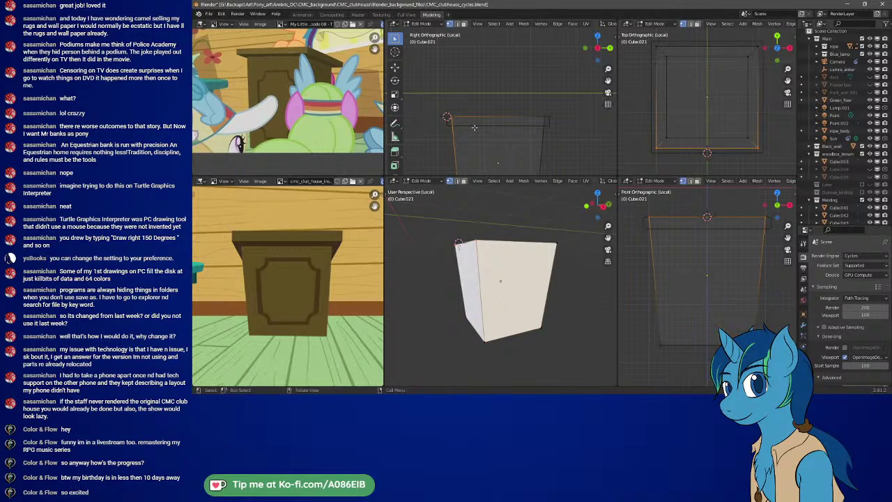
key(shift+s)
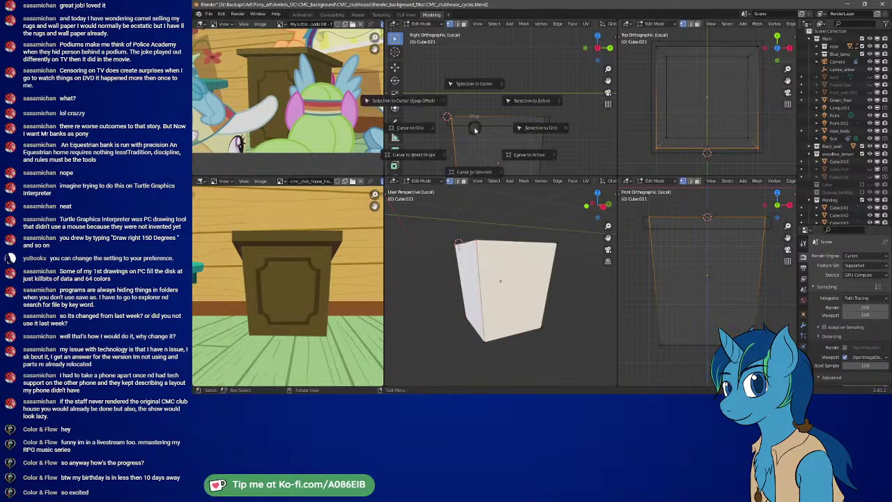
click(474, 171)
key(Tab)
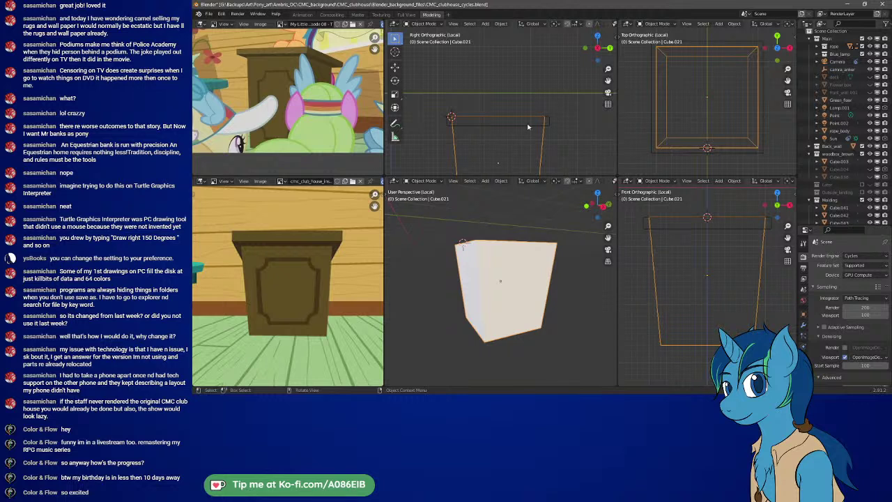
- Set the transform pivot point to the 3D cursor and try tilting the top slab about it in the right orthographic view
click(529, 127)
click(556, 24)
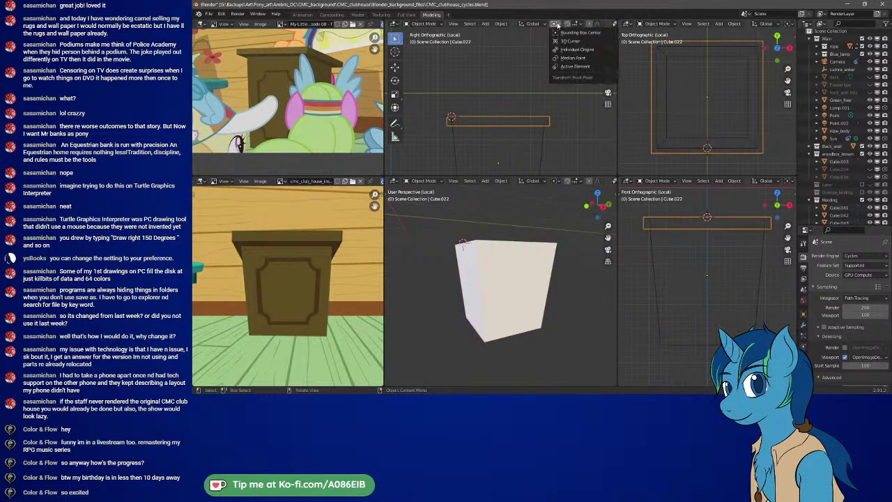
click(568, 41)
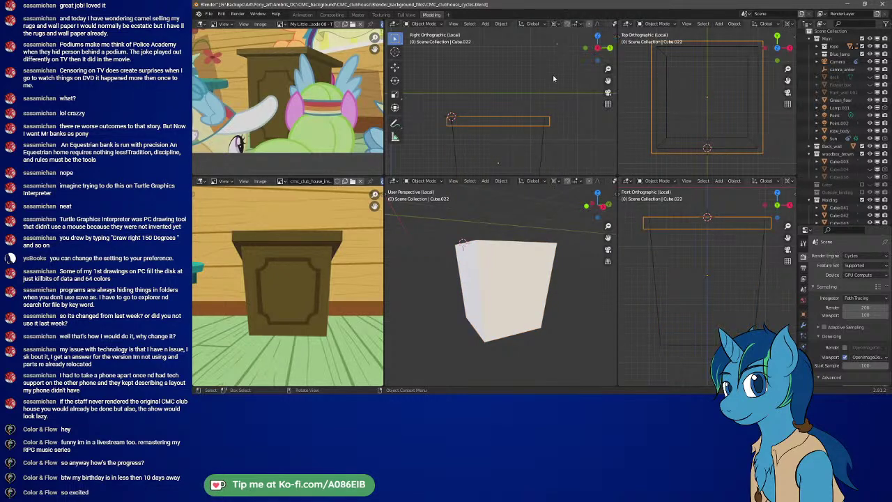
key(r)
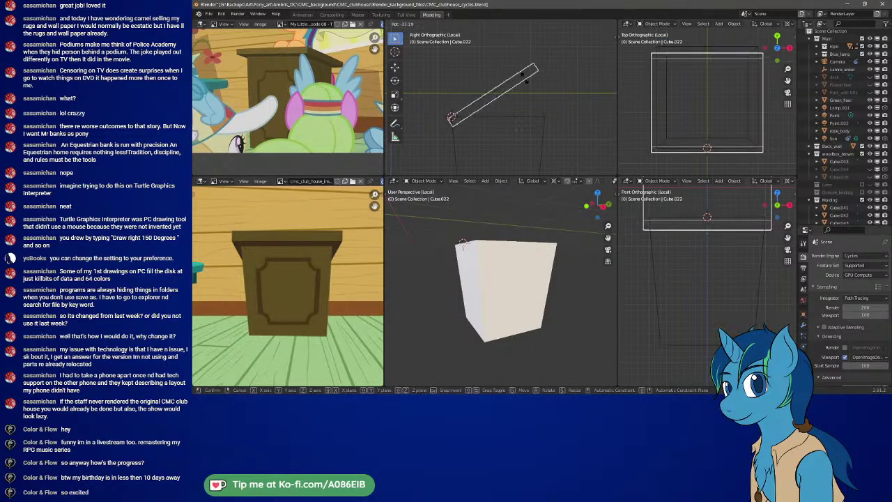
key(Escape)
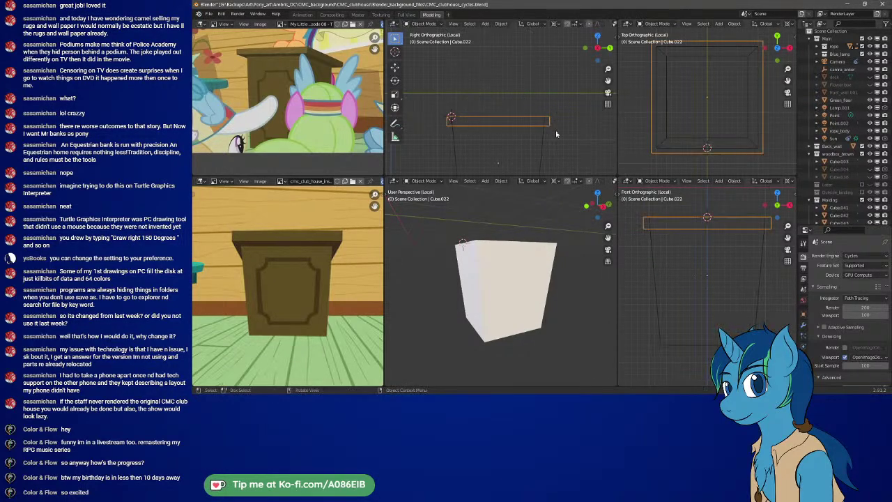
- Enter mesh editing on the podium's top slab and select all of its geometry
key(Tab)
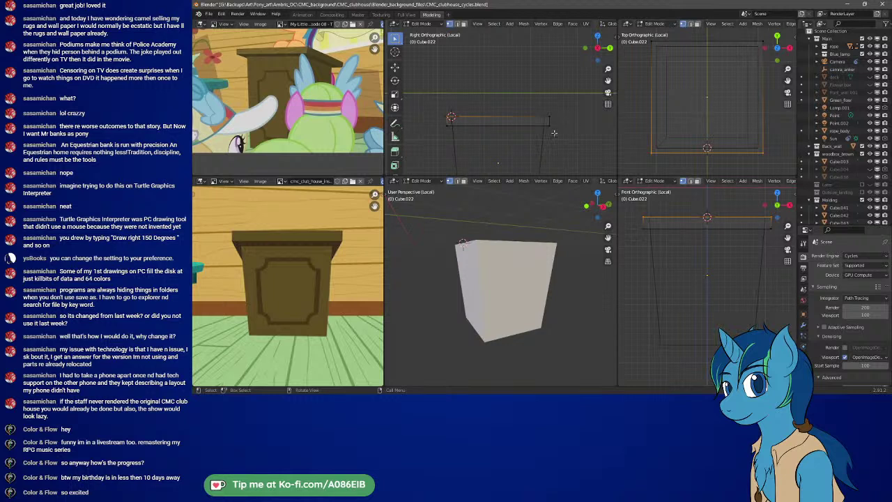
key(a)
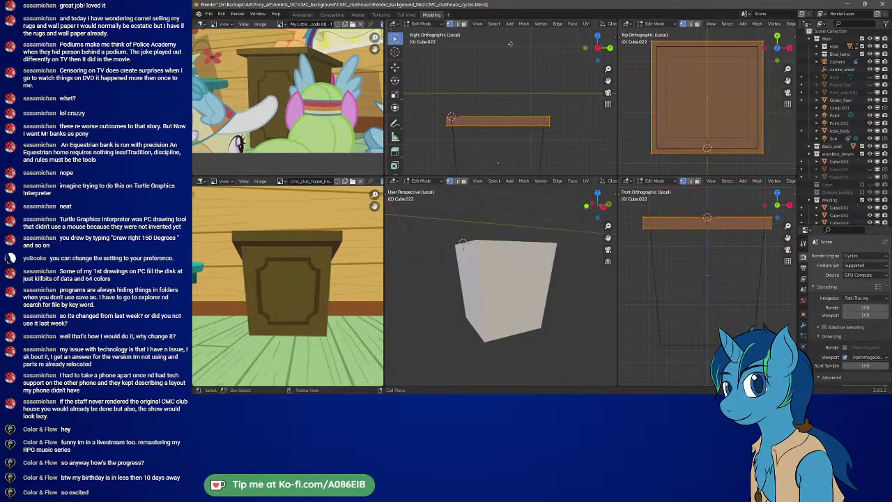
- Examine the mesh, selection and vertex commands and the available editing tools for one suited to the selected slab
click(524, 25)
mouse_move(518, 34)
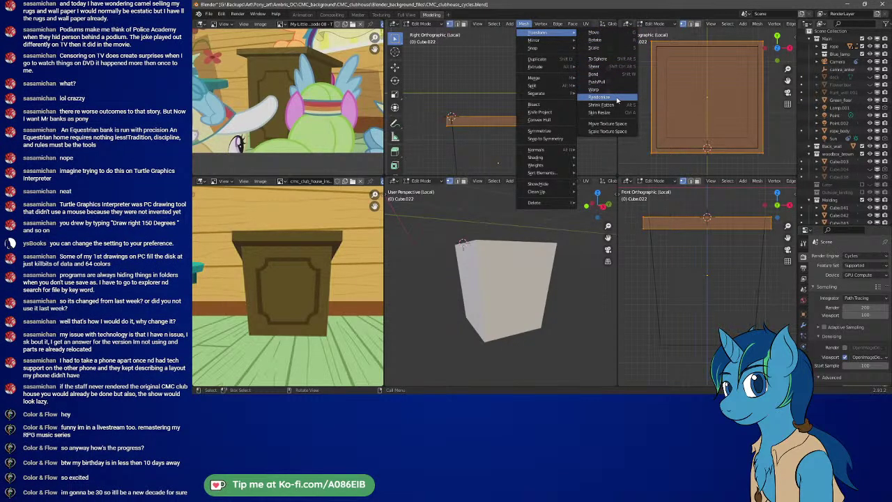
mouse_move(548, 49)
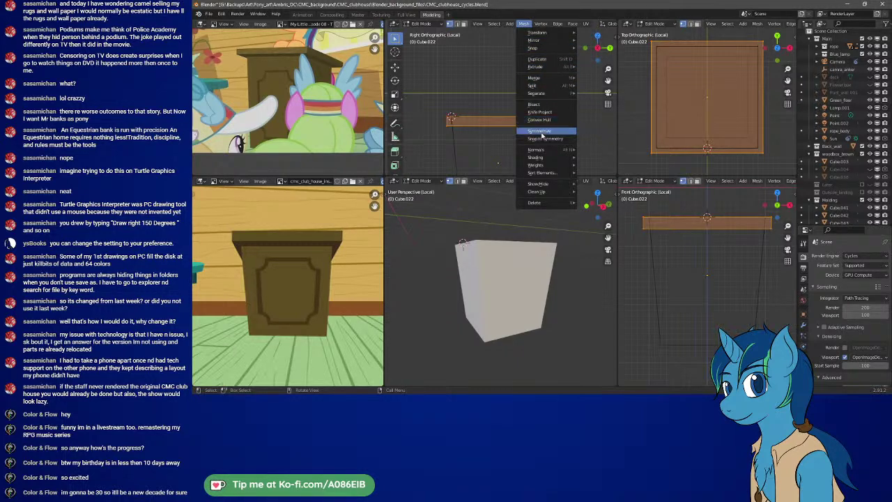
mouse_move(541, 150)
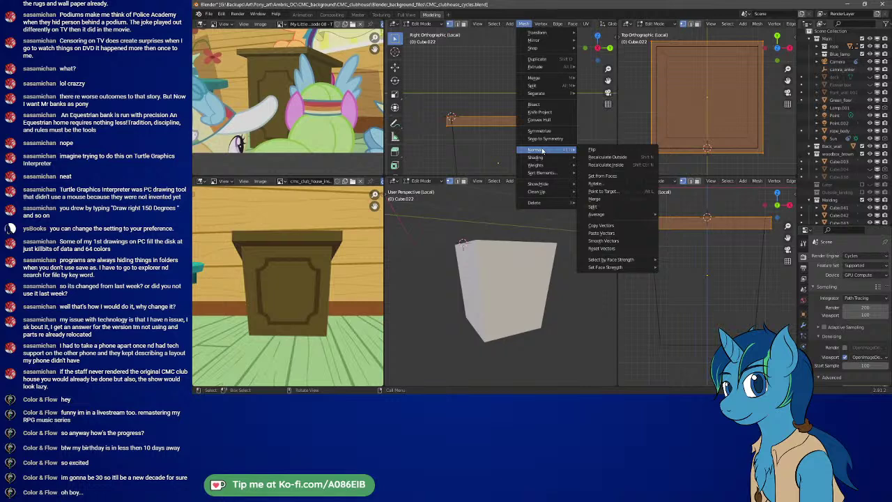
mouse_move(554, 32)
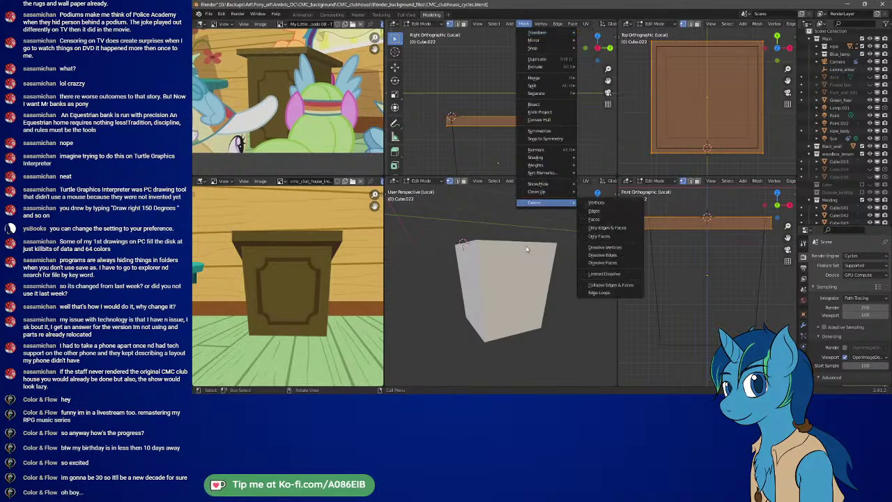
click(493, 25)
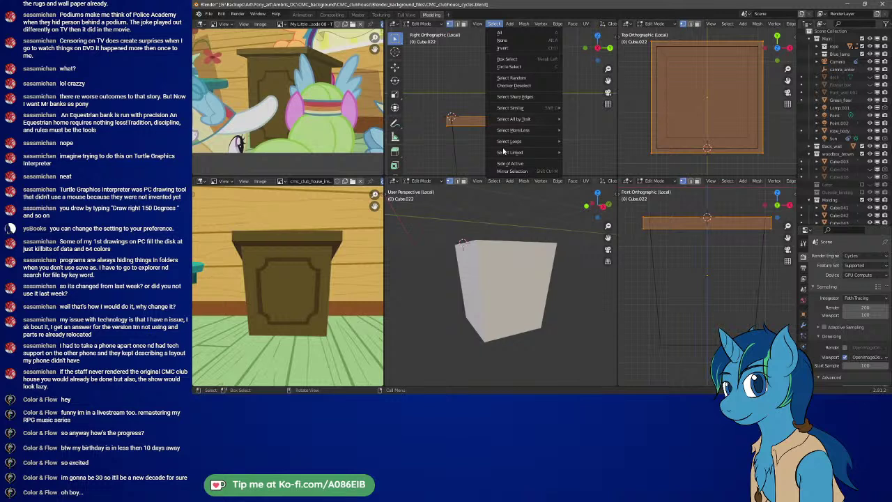
key(Escape)
click(527, 26)
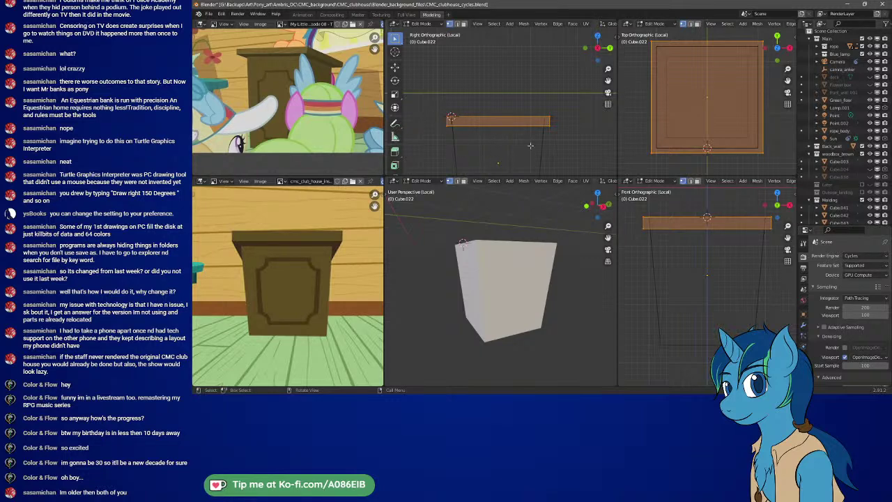
click(548, 25)
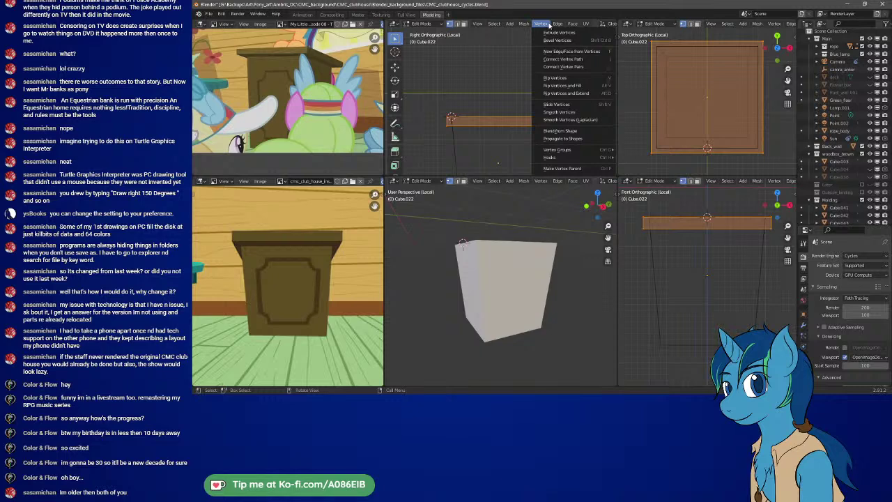
mouse_move(527, 26)
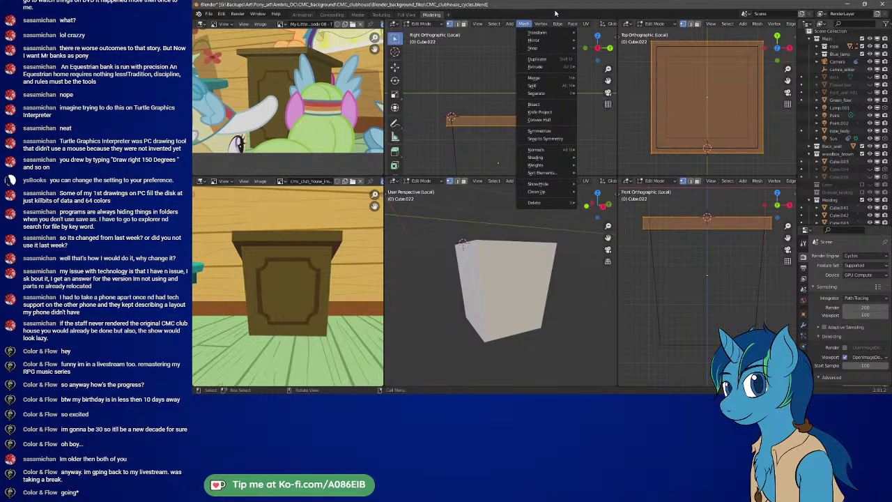
click(523, 25)
click(499, 25)
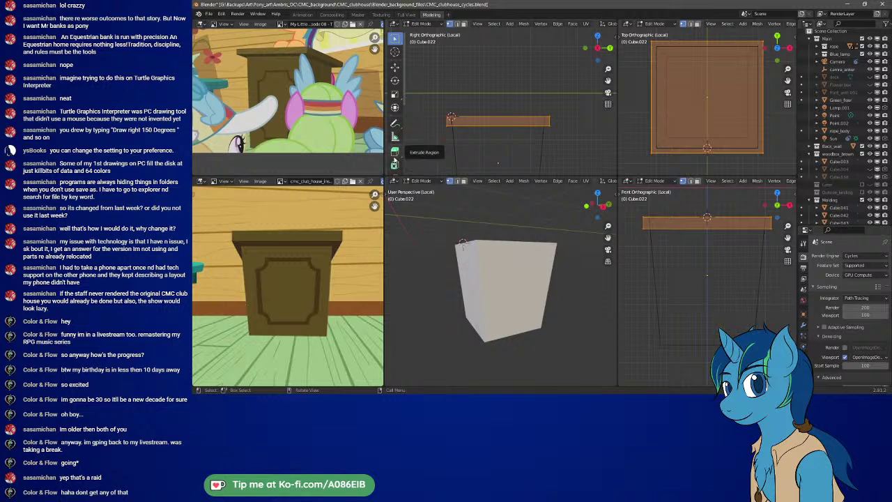
scroll(395, 162, down, 5)
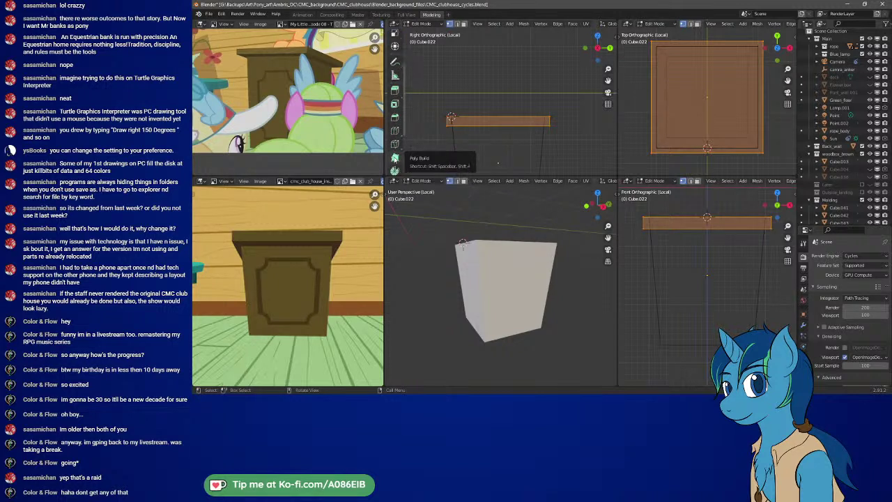
scroll(395, 162, down, 1)
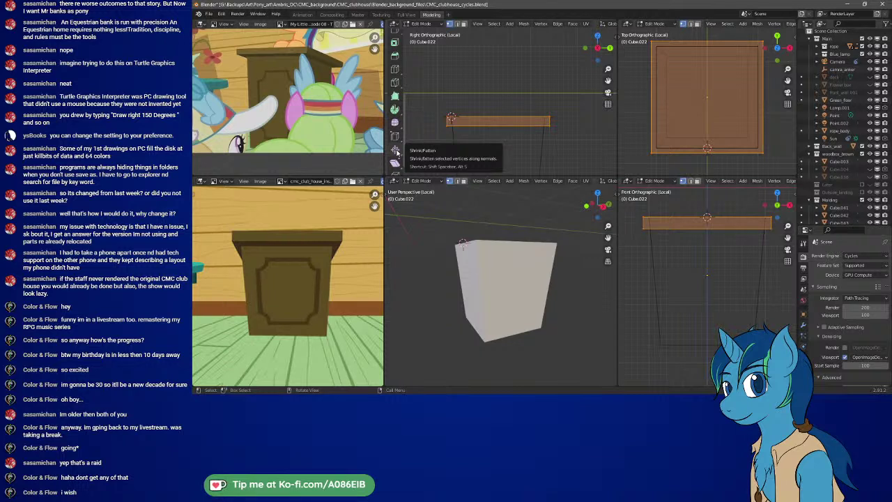
scroll(396, 152, down, 1)
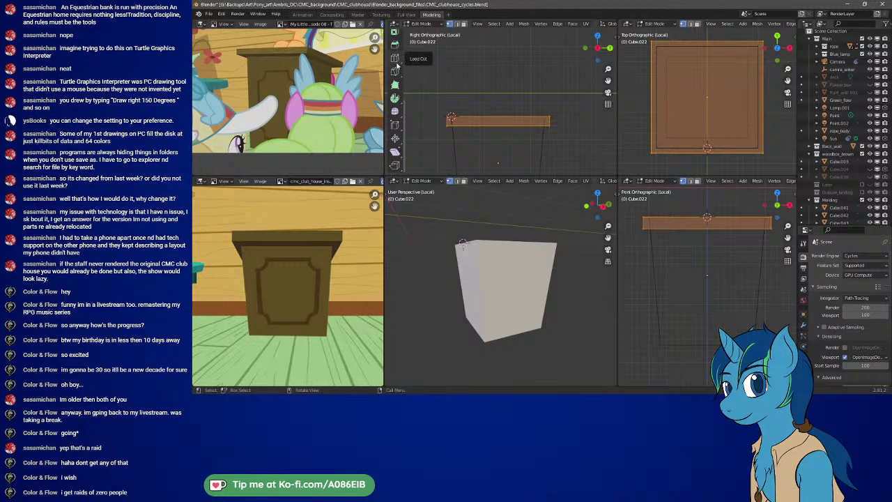
scroll(396, 64, up, 1)
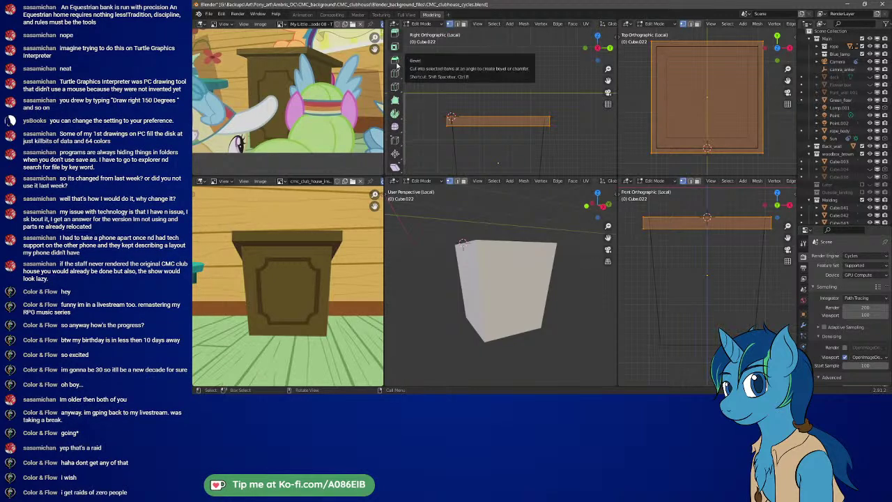
scroll(397, 65, up, 9)
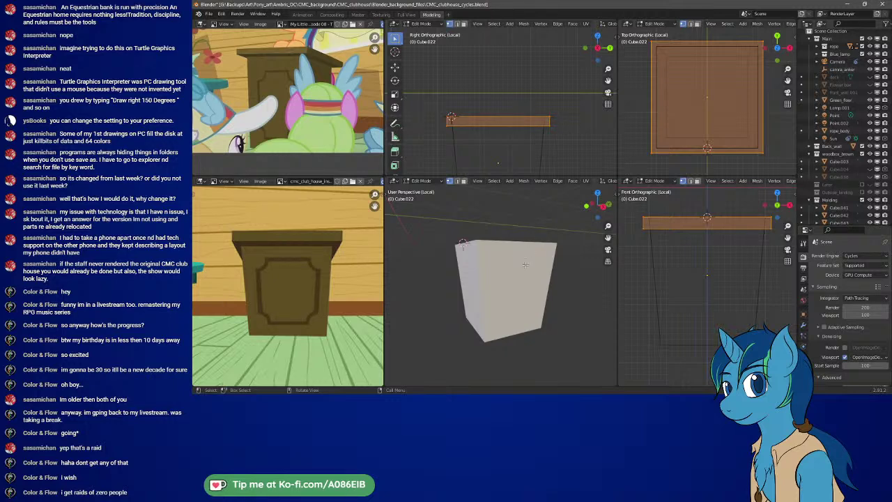
- Isolate the podium's body and top slab together in the perspective view, and open the top slab's mesh for editing
key(KP_Divide)
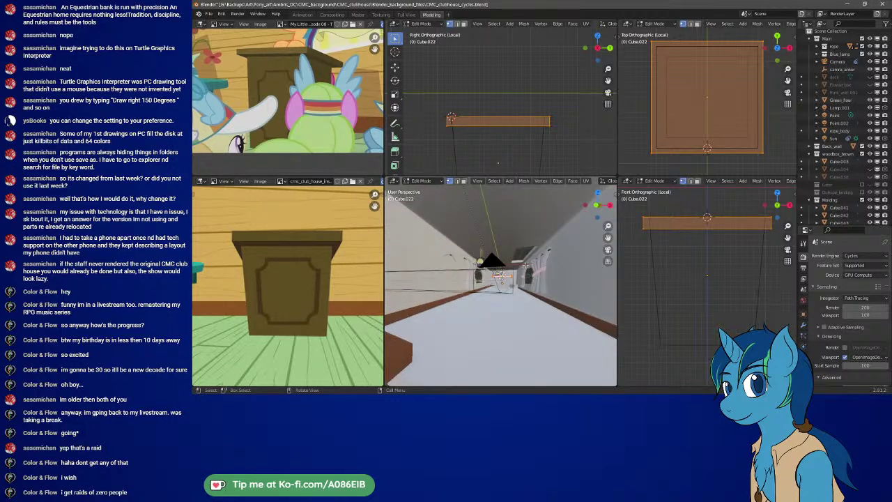
key(KP_0)
key(Tab)
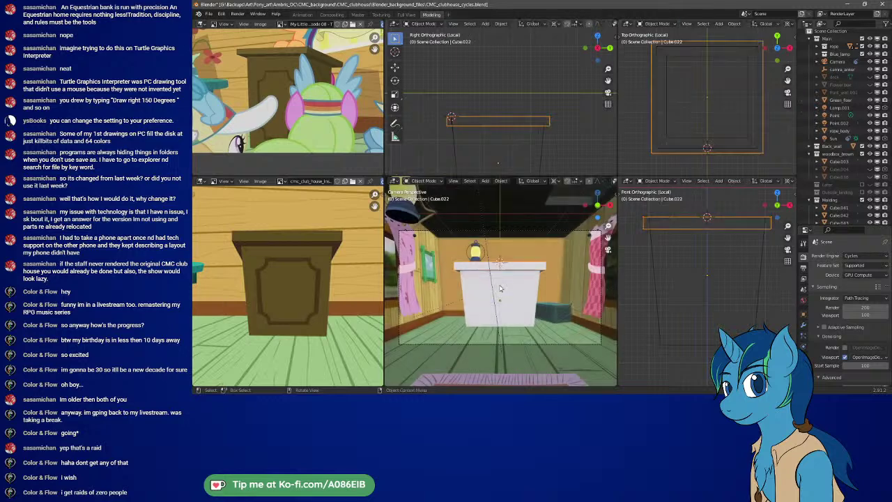
shift+click(523, 300)
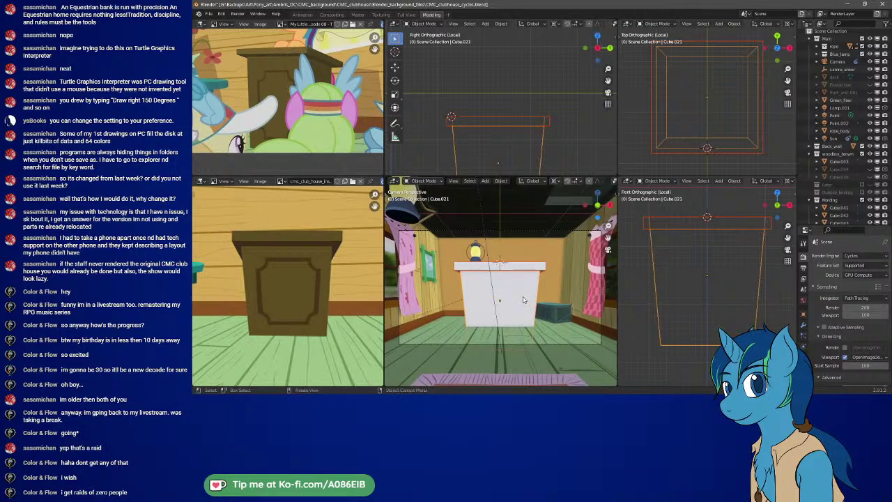
key(KP_Divide)
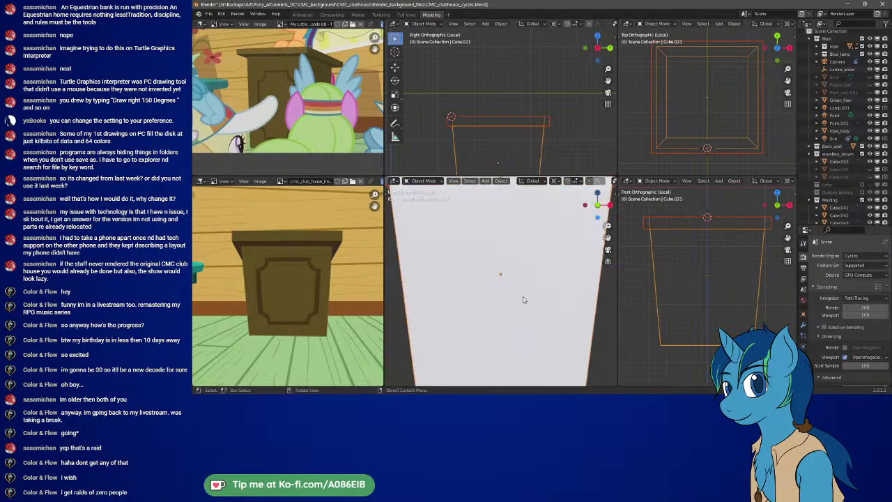
scroll(530, 282, down, 3)
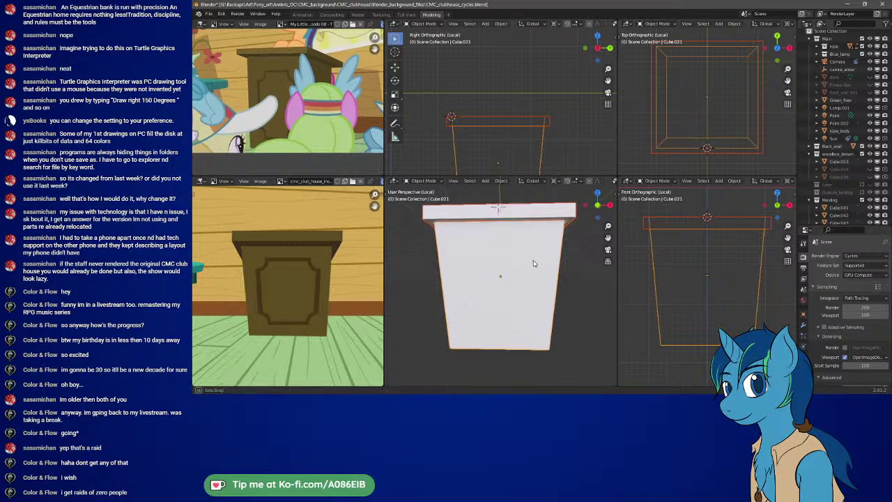
middle_drag(533, 263, 505, 284)
scroll(479, 285, down, 2)
click(503, 124)
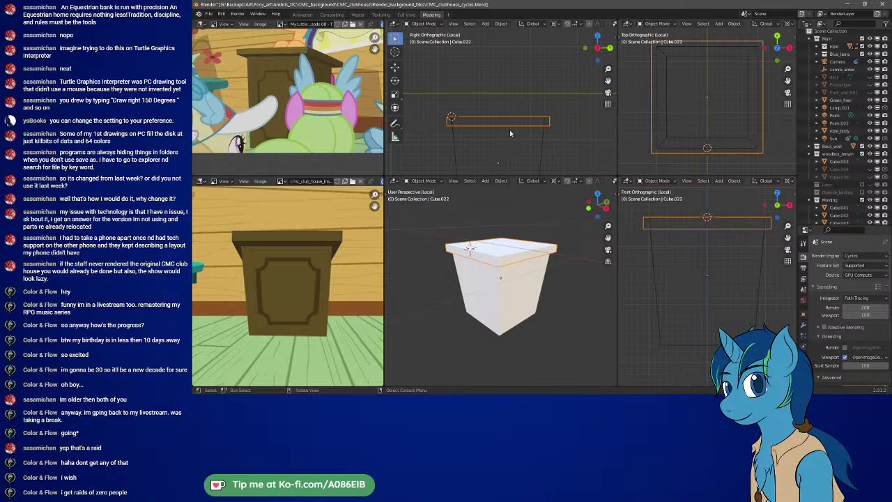
key(Tab)
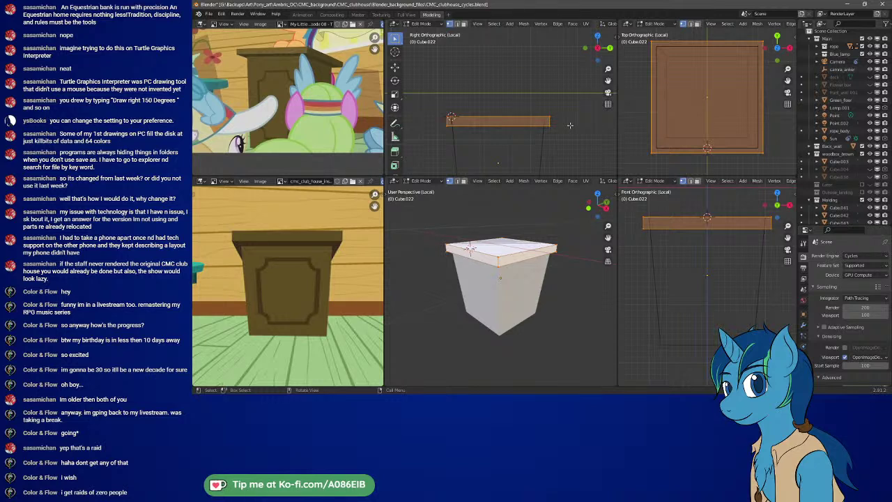
- Examine the selected slab's transform values, the active tool and workspace options, and the view and 3D cursor settings
key(n)
click(608, 71)
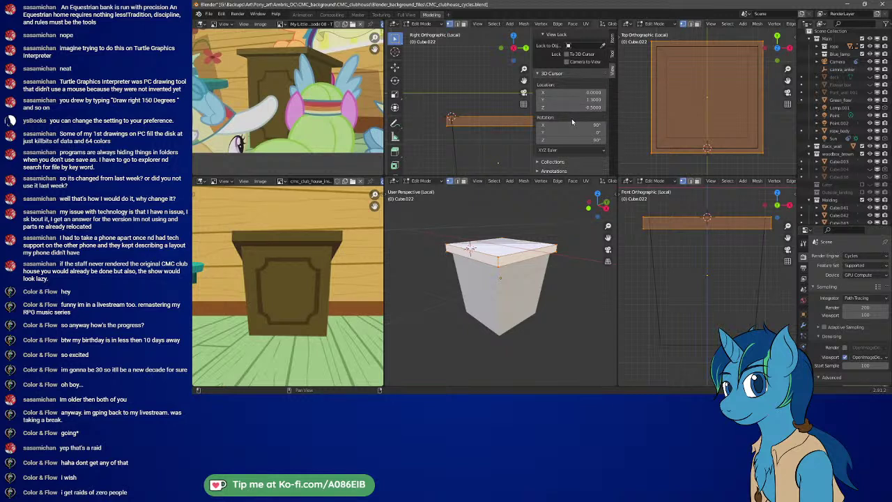
scroll(572, 122, up, 3)
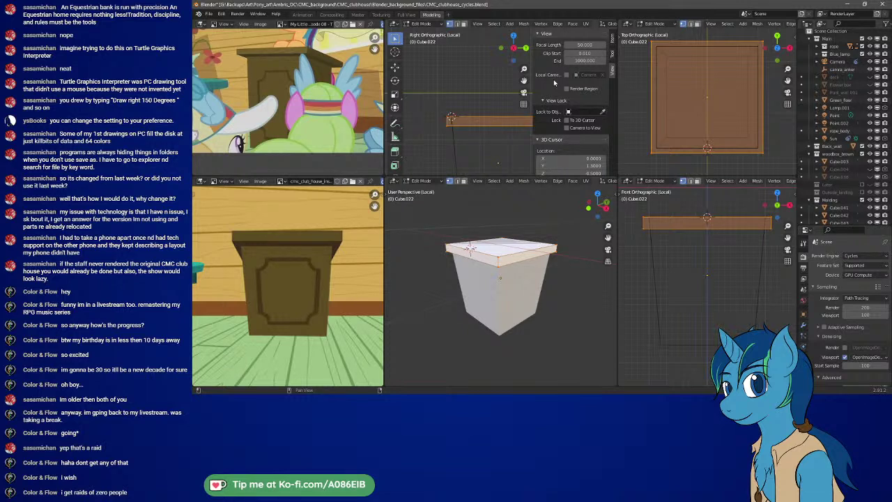
click(613, 41)
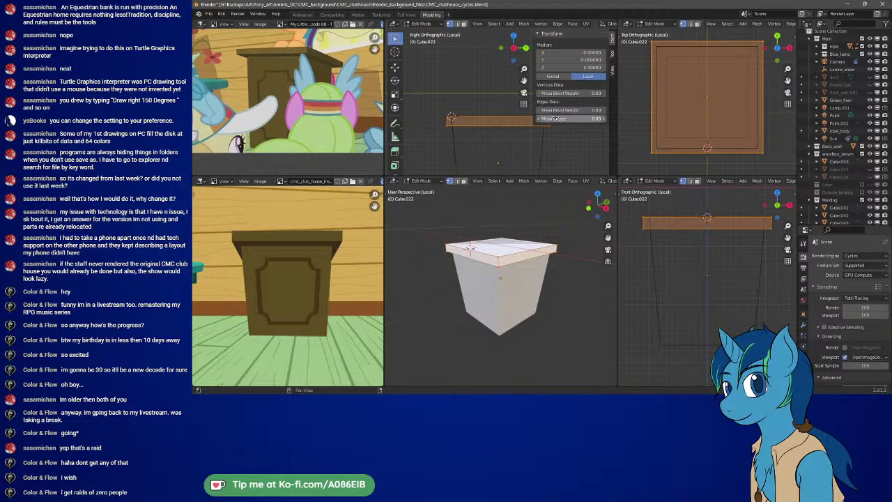
click(611, 56)
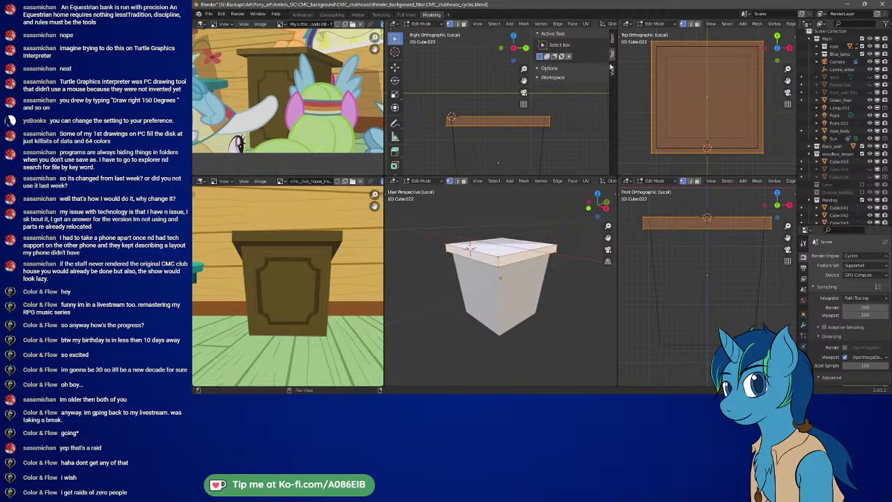
click(549, 68)
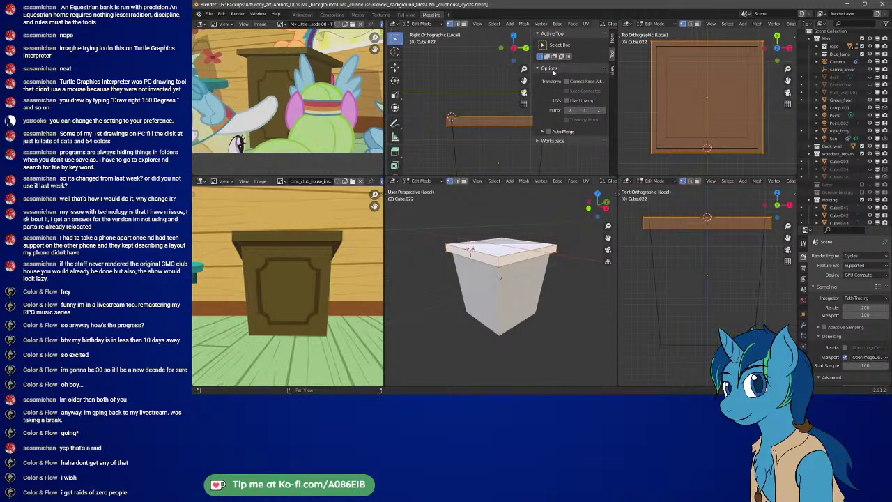
click(537, 142)
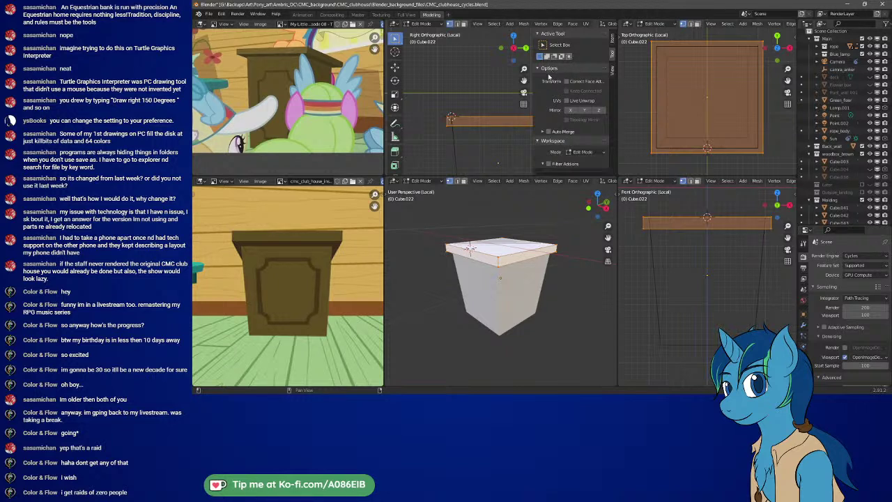
scroll(565, 130, down, 5)
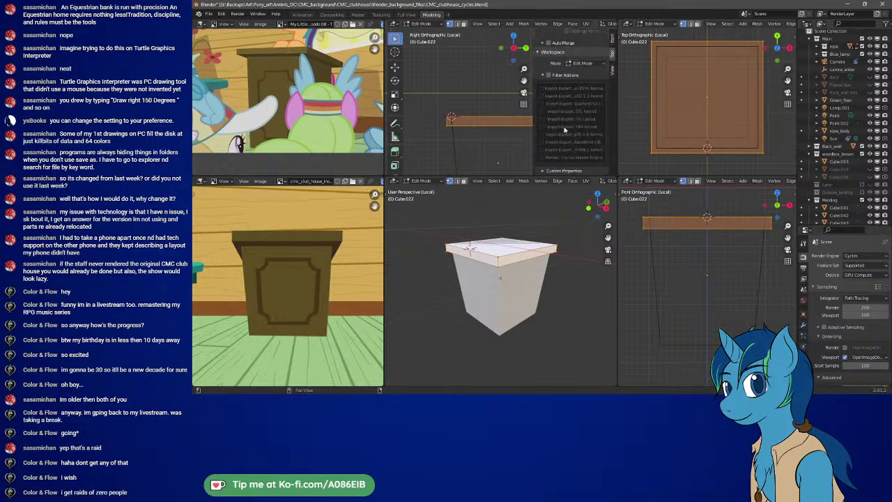
scroll(564, 130, up, 5)
click(549, 70)
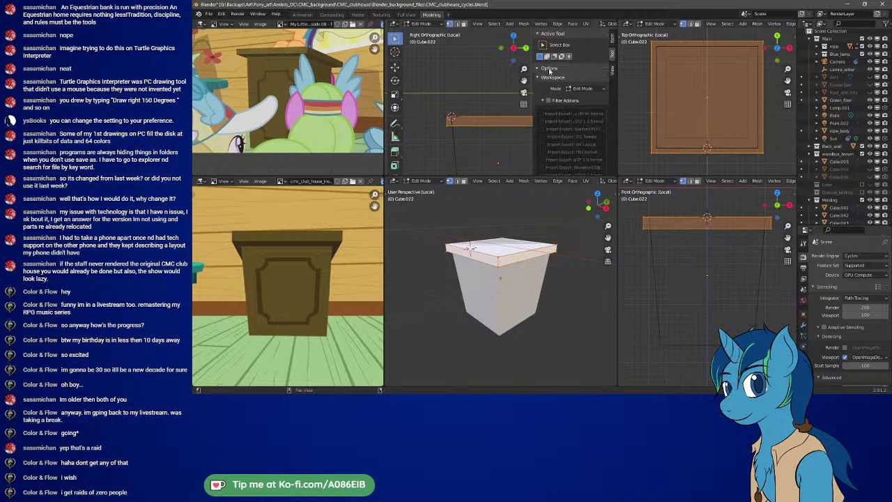
click(547, 78)
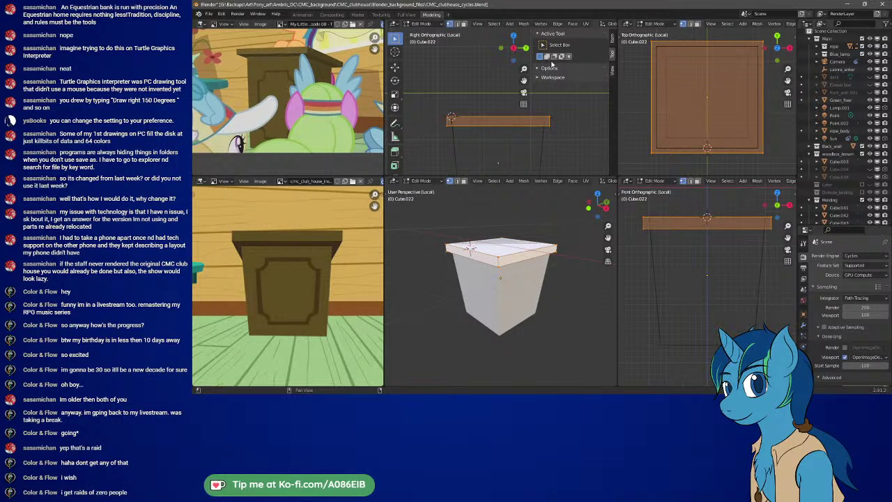
click(613, 42)
click(611, 74)
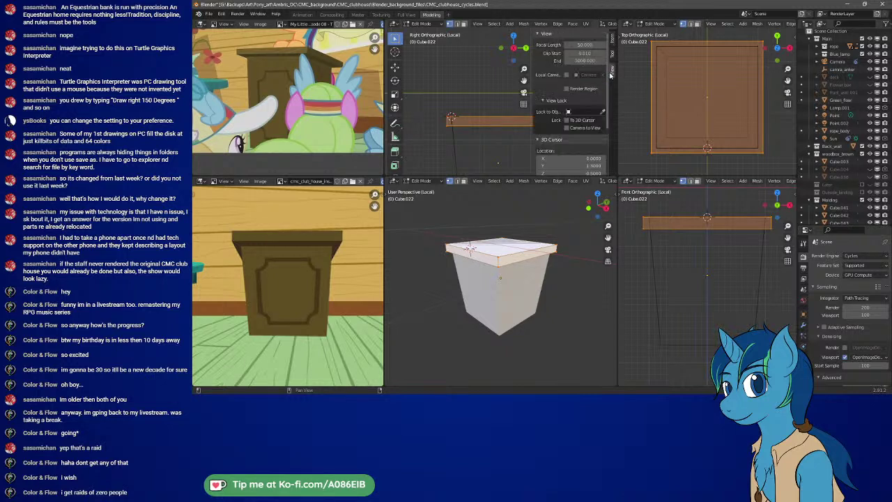
scroll(551, 115, down, 4)
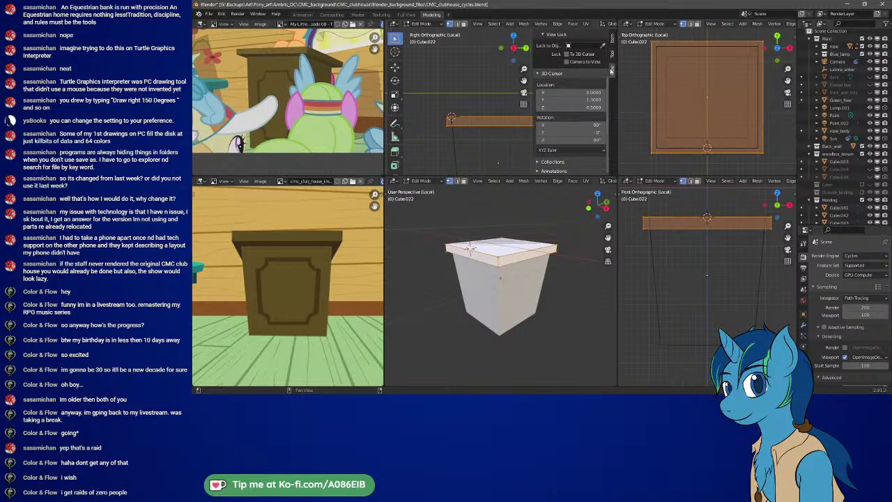
scroll(602, 61, up, 3)
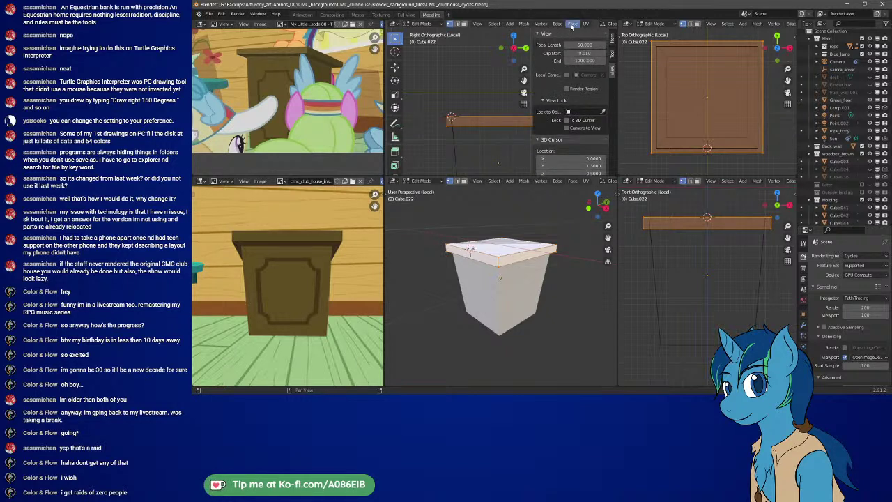
- Check the side view's display and shading options, and show the tool settings in that view
mouse_move(571, 23)
middle_down()
mouse_move(382, 24)
mouse_move(433, 24)
mouse_move(397, 24)
middle_up()
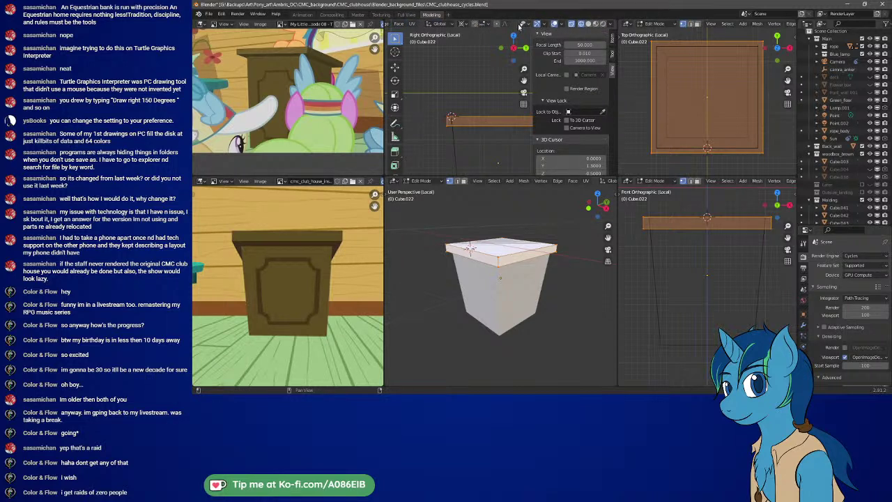
click(611, 24)
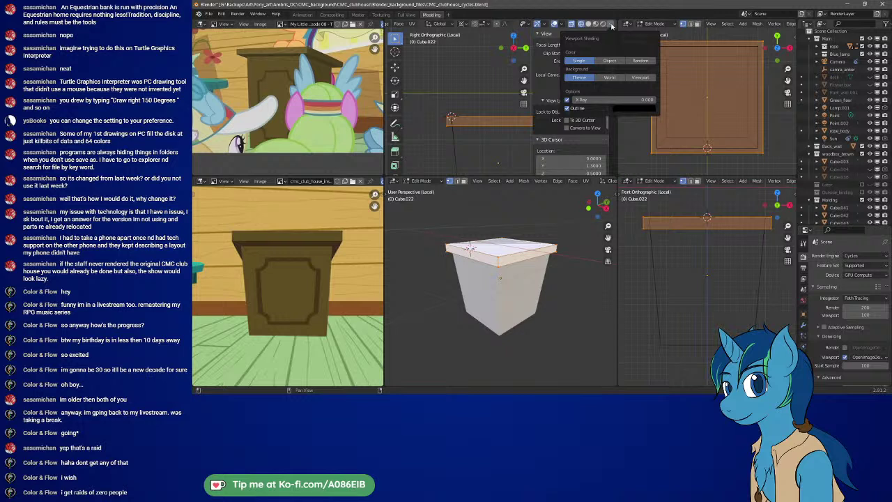
click(611, 25)
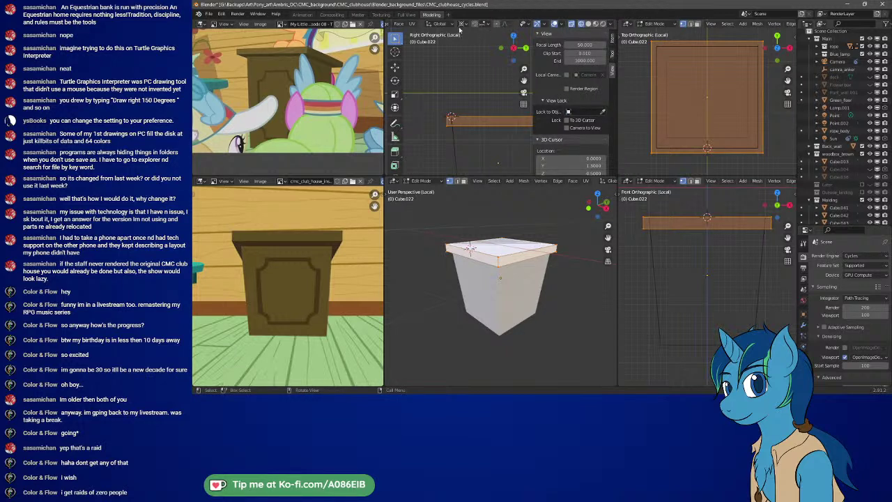
scroll(451, 26, up, 5)
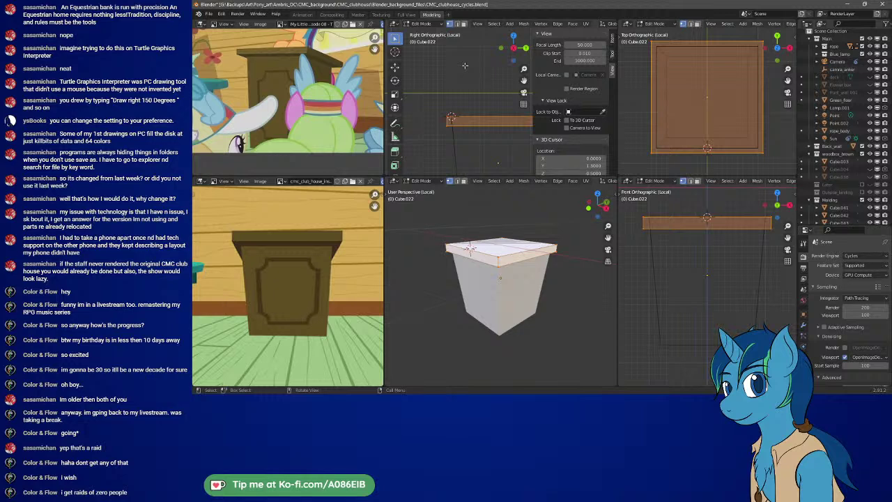
click(477, 26)
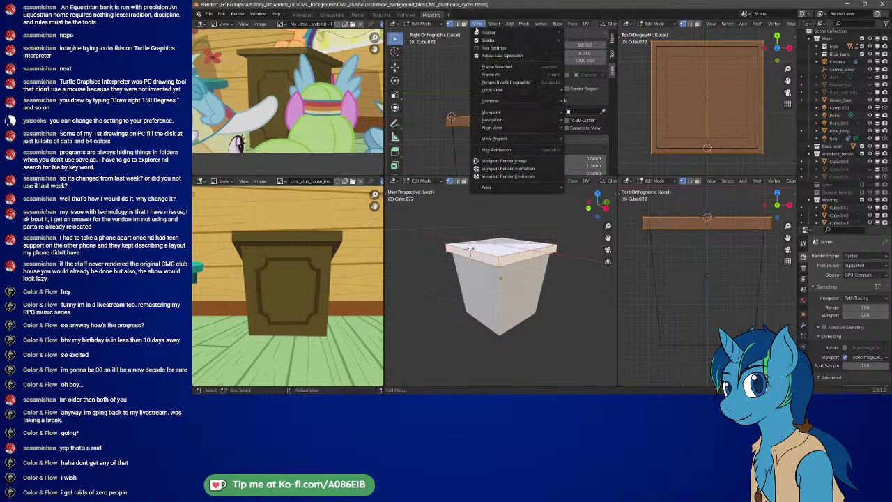
click(493, 48)
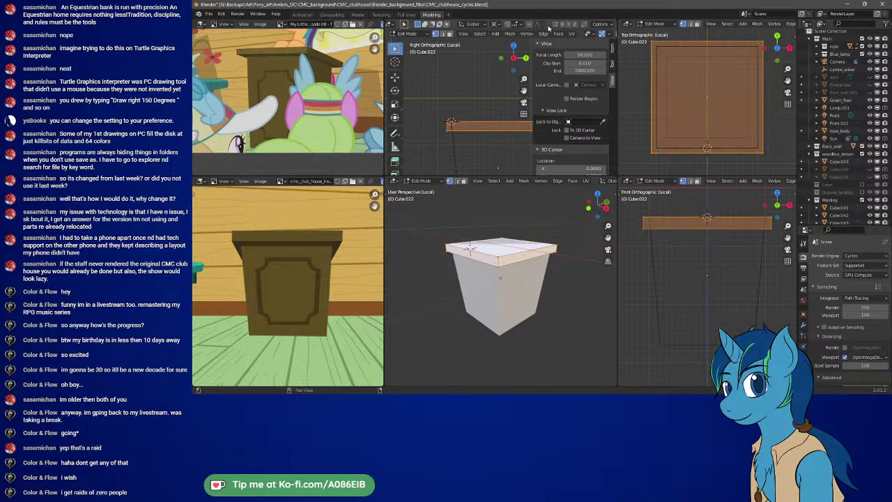
- Return to Object Mode, limit transforms to origins only, and move the top slab's origin up into the slab's centre
click(602, 25)
key(Tab)
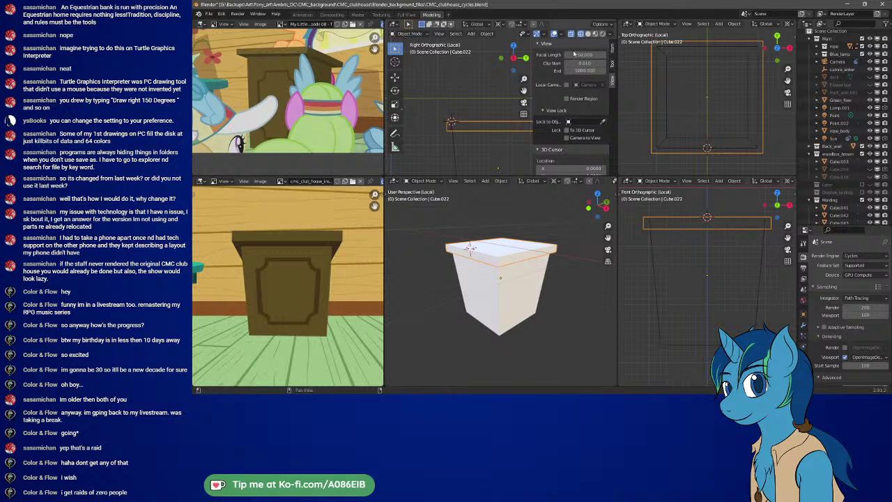
click(600, 25)
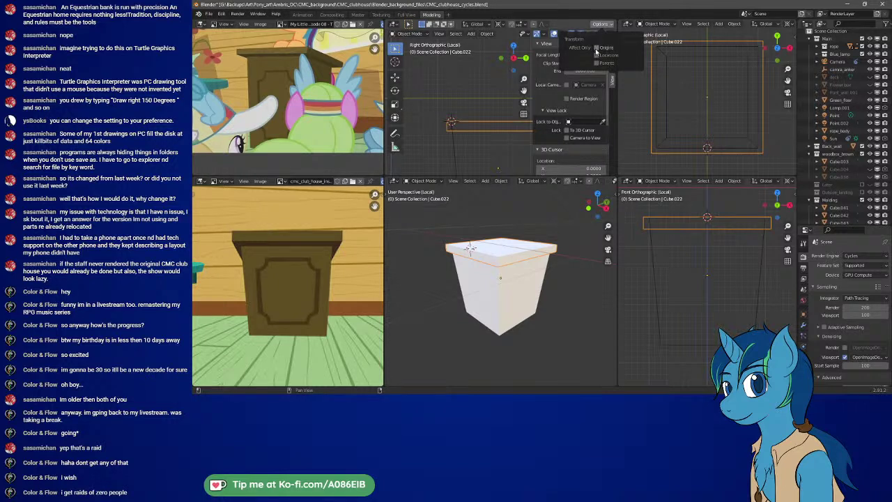
click(596, 47)
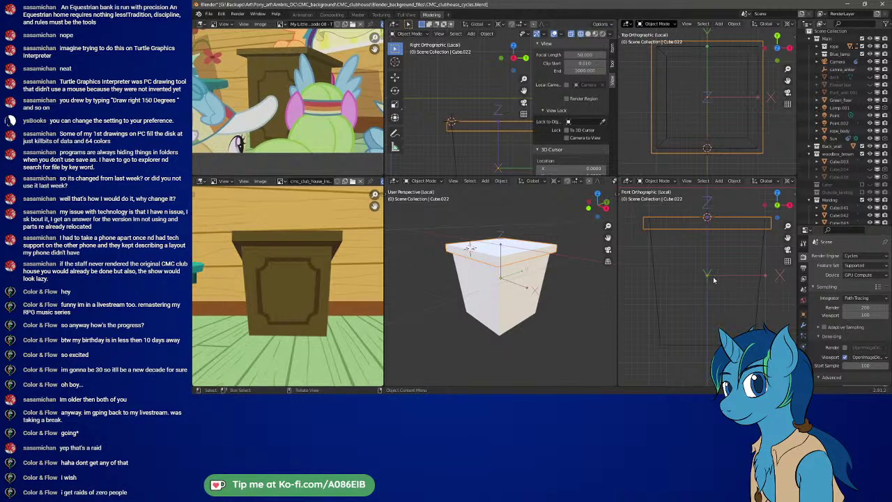
key(g)
click(716, 226)
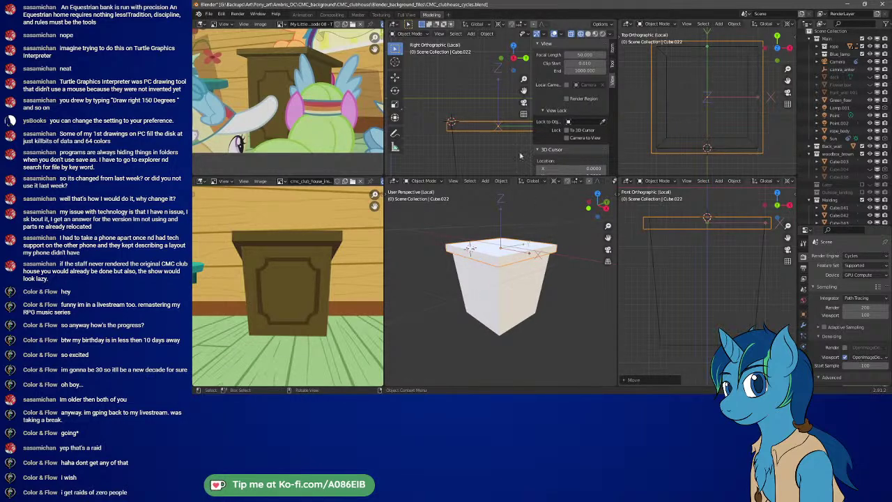
- Open the top slab's mesh for editing and hide the sidebar in the side view
key(Tab)
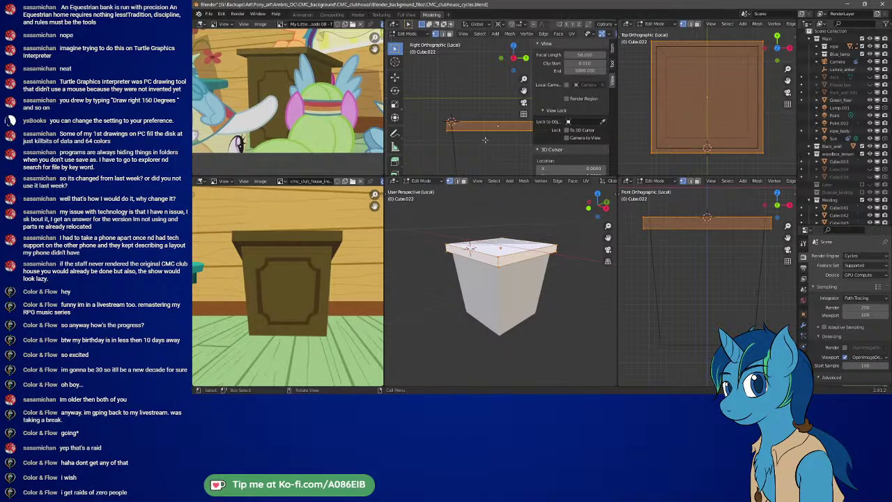
key(n)
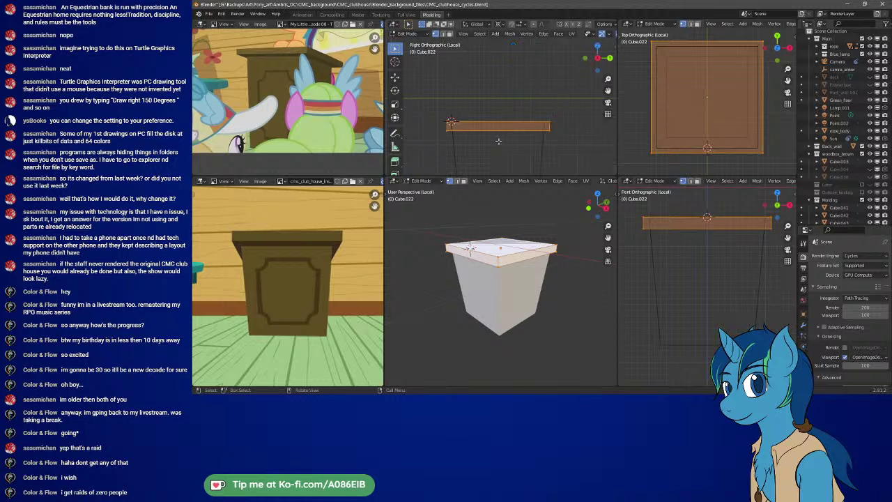
shift+middle_drag(506, 140, 521, 106)
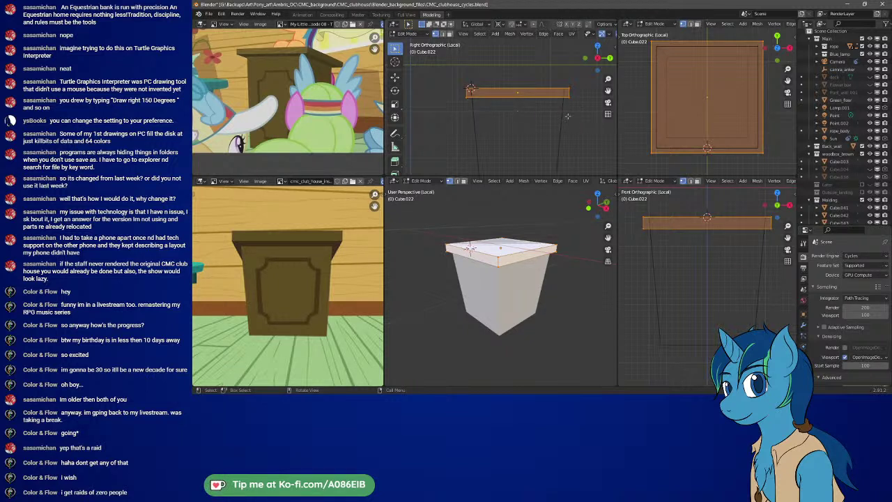
key(r)
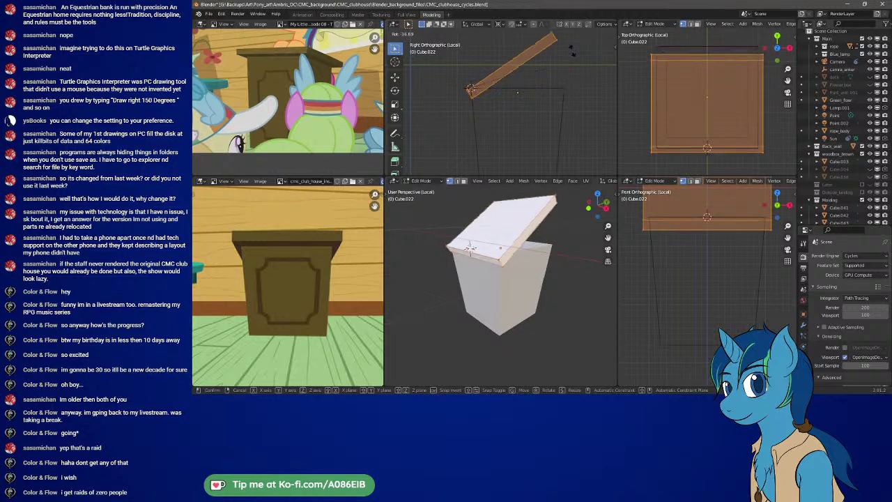
right_click(558, 114)
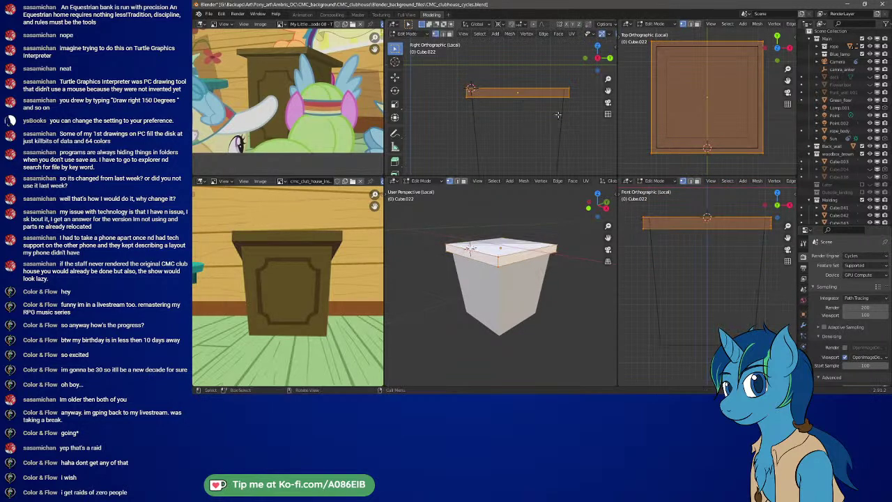
key(Tab)
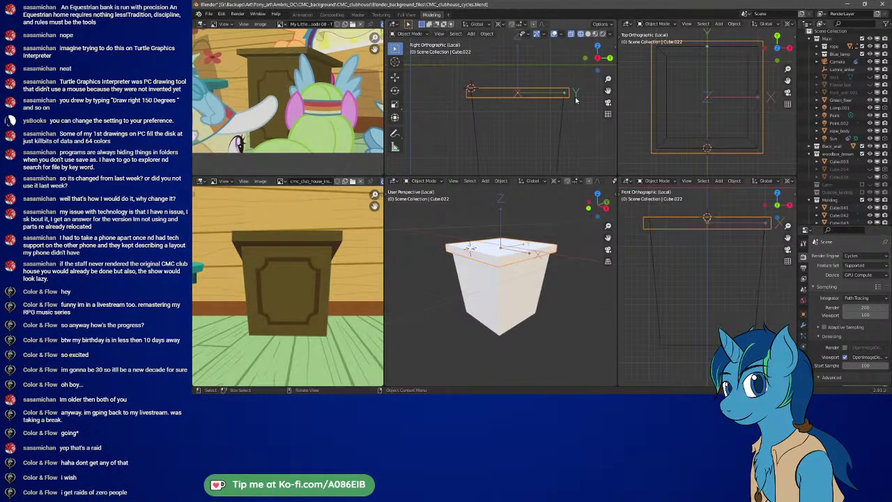
- Turn off origins-only transforms and rotate the top slab 15° in the side view so its rear edge slopes down
click(600, 24)
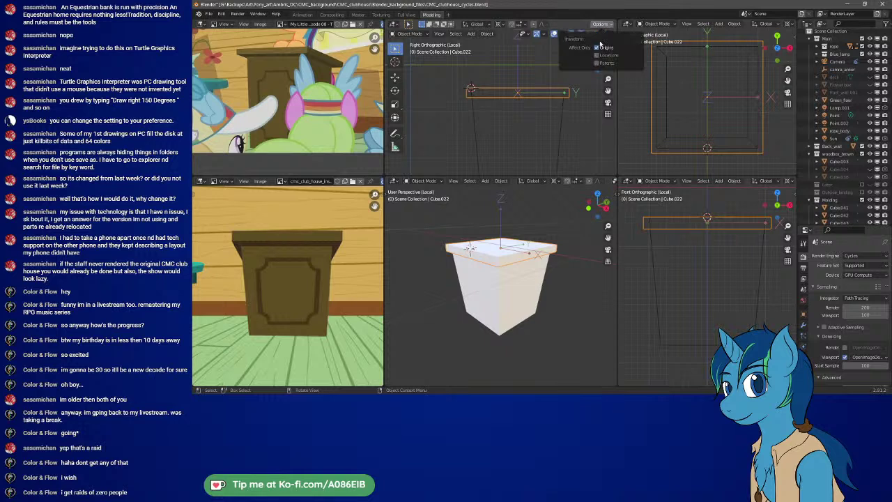
click(597, 47)
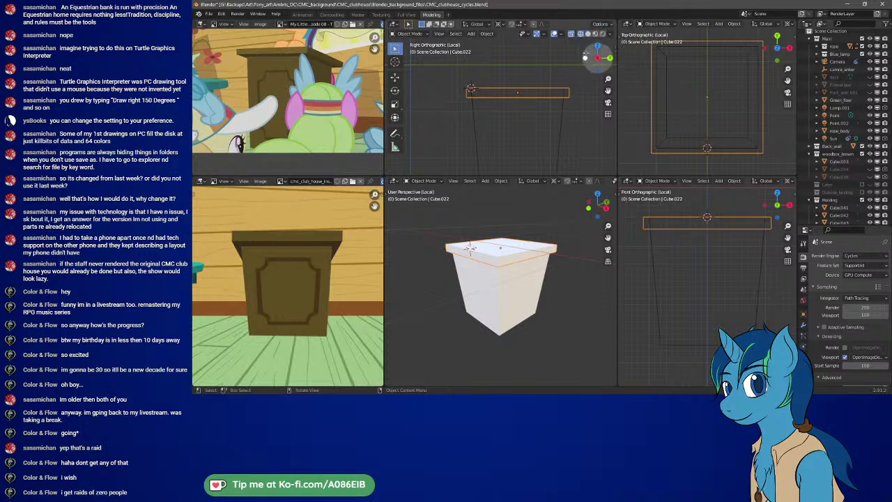
key(r)
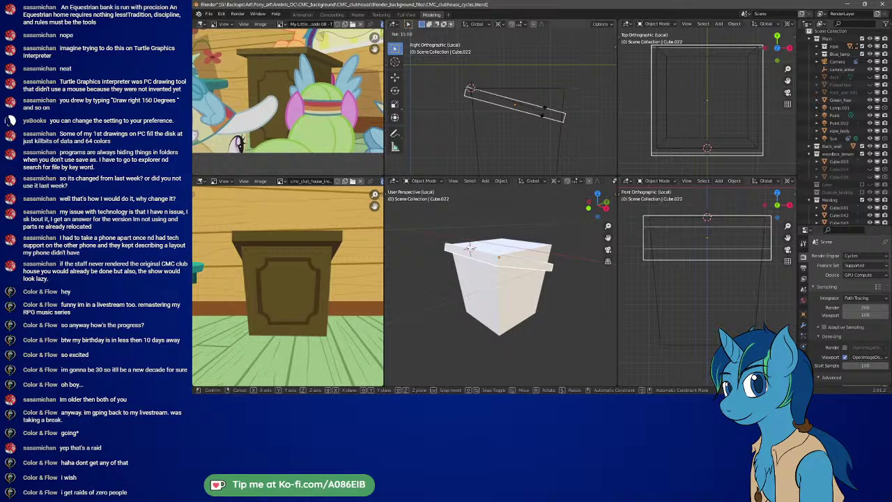
click(547, 115)
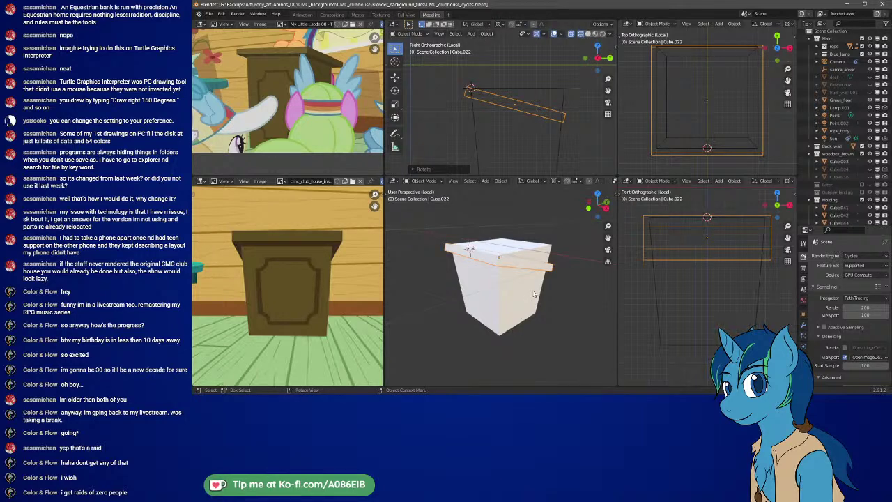
- Check the tilted slab from the front, and move it in the side view to align its front end with the body's upper front corner
key(KP_1)
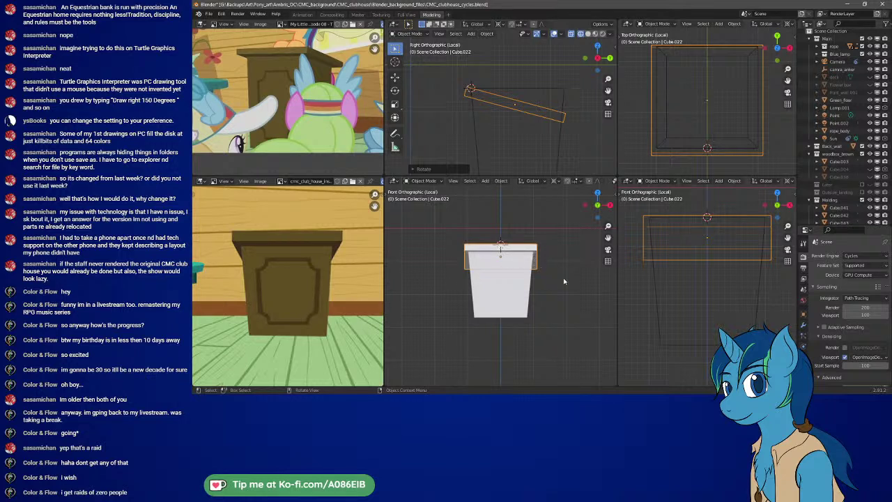
key(KP_5)
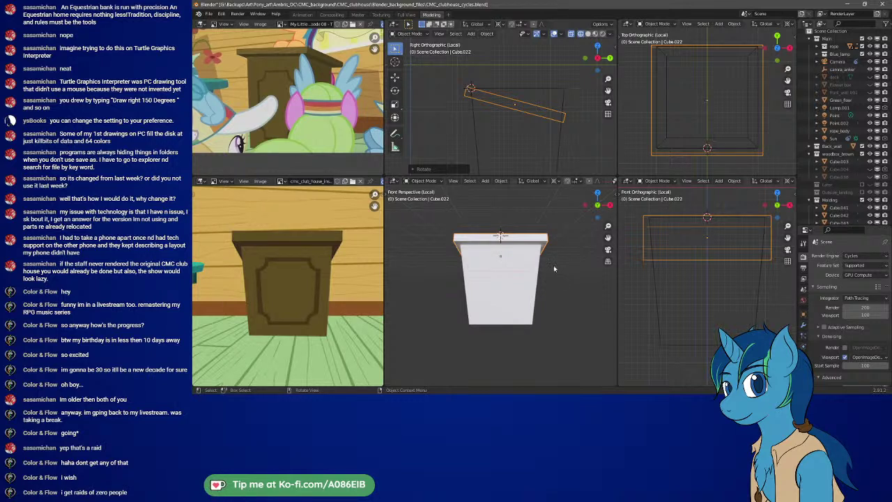
key(KP_5)
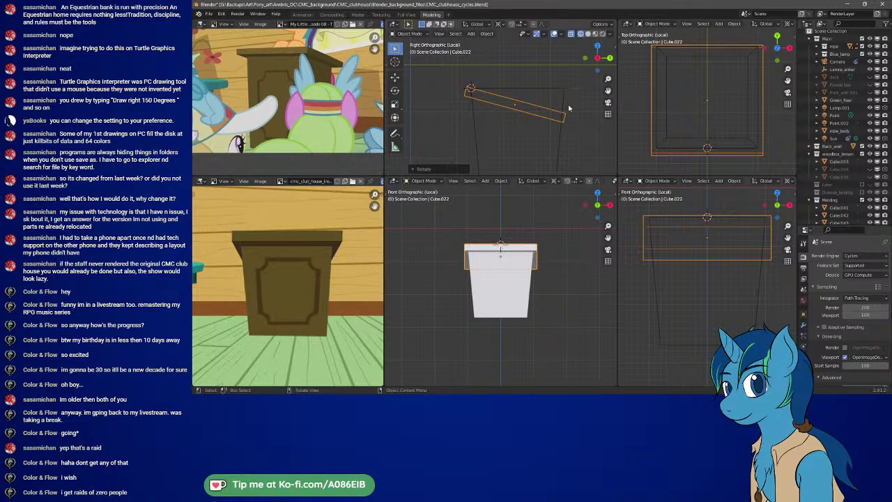
key(s)
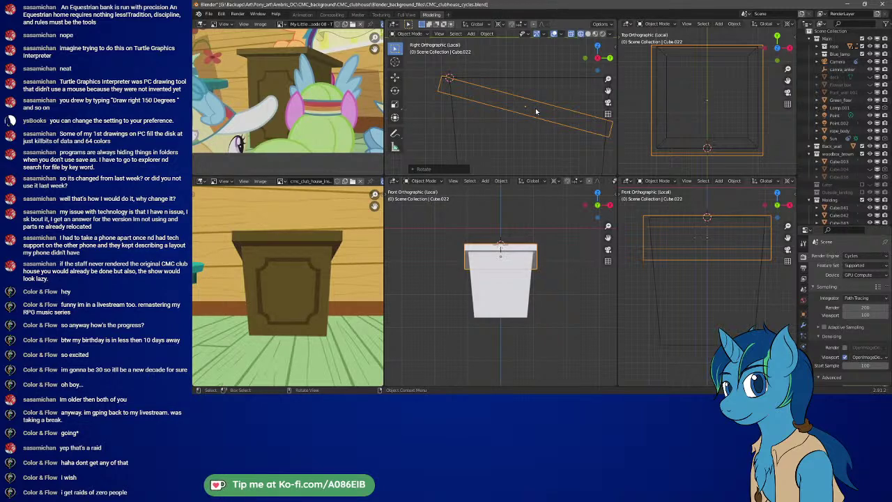
key(g)
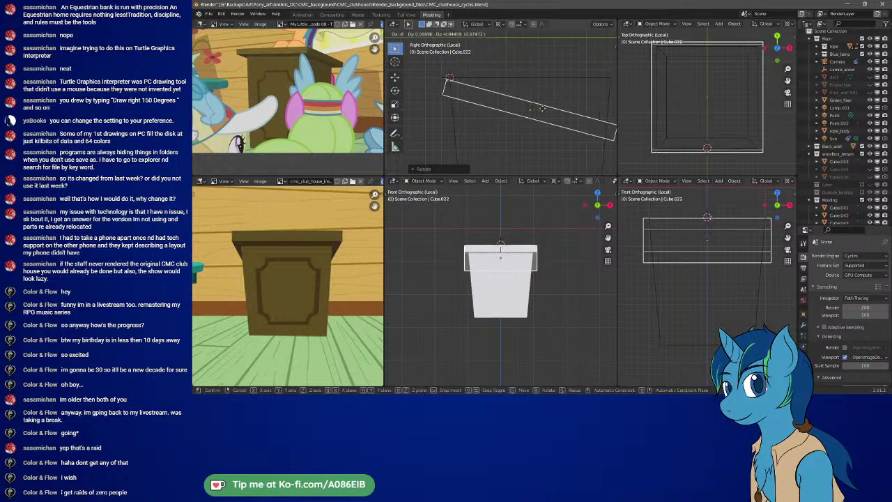
click(542, 110)
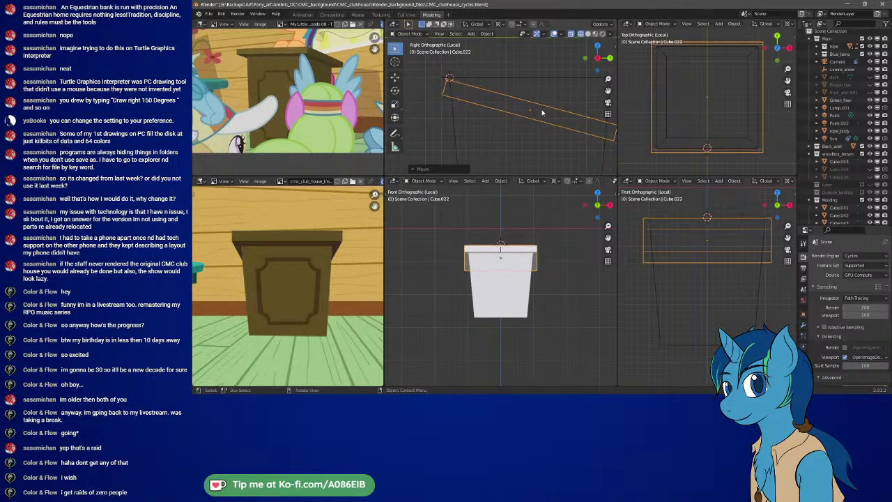
key(g)
click(523, 111)
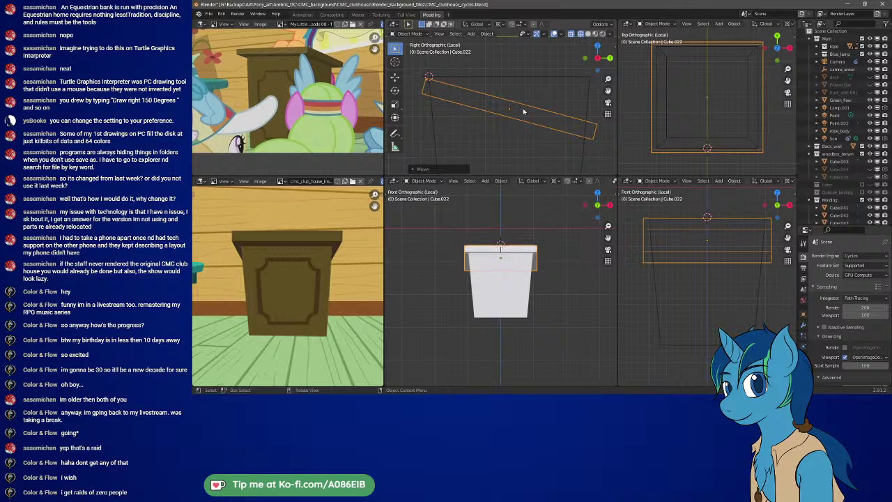
key(g)
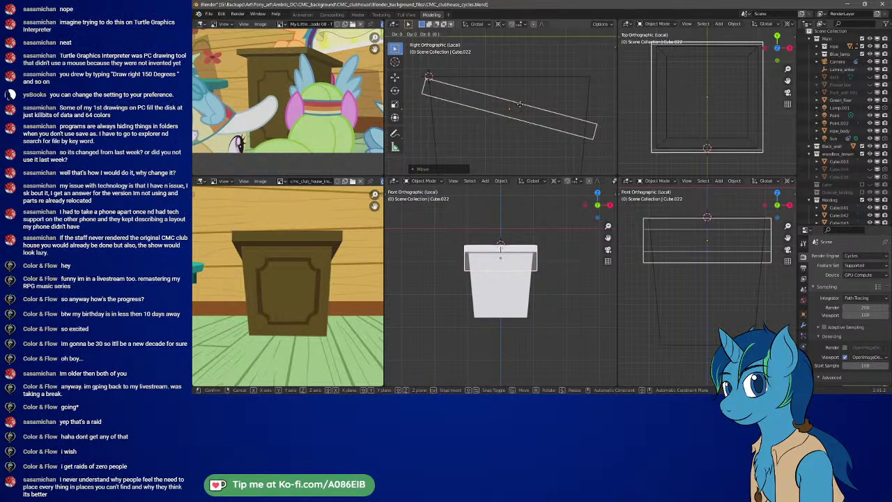
click(520, 101)
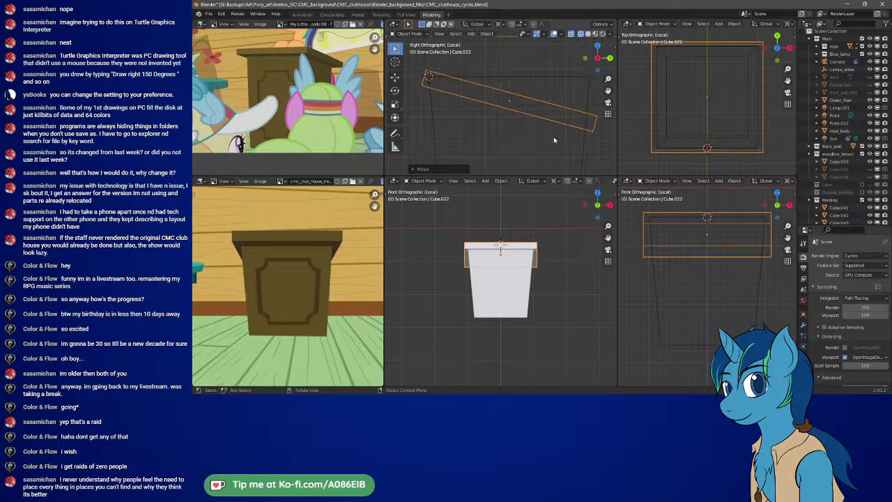
- Add a Boolean modifier set to Difference to the podium's body, with the tilted top slab as its cutting object
scroll(553, 136, down, 3)
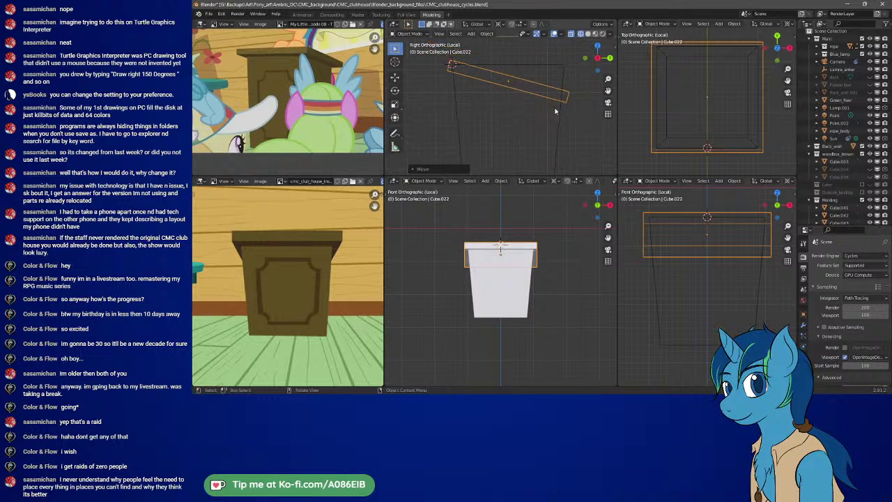
scroll(528, 122, down, 2)
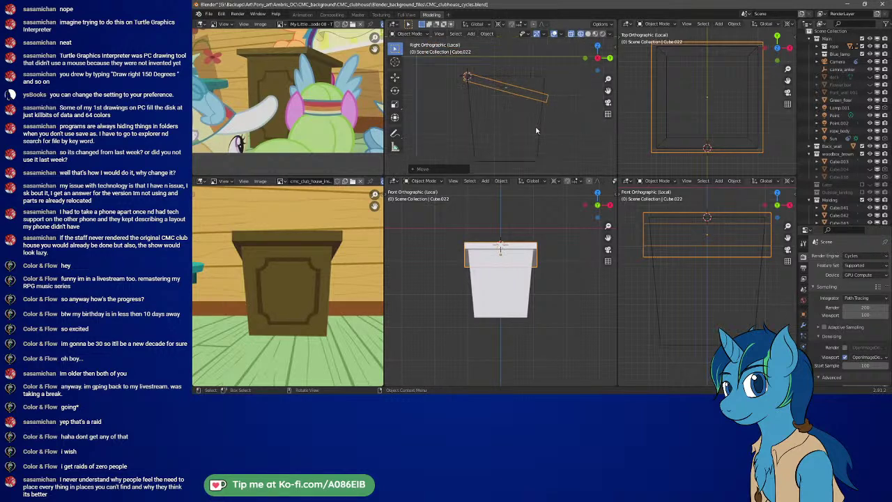
click(533, 106)
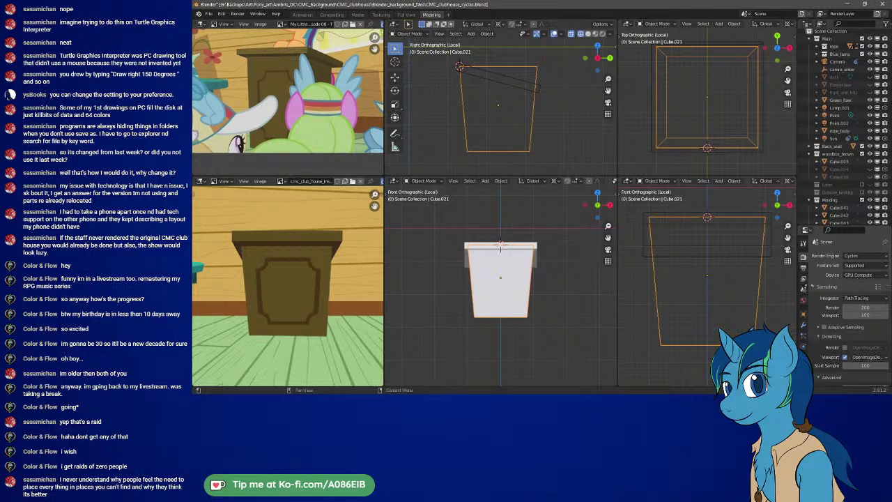
click(803, 324)
click(833, 257)
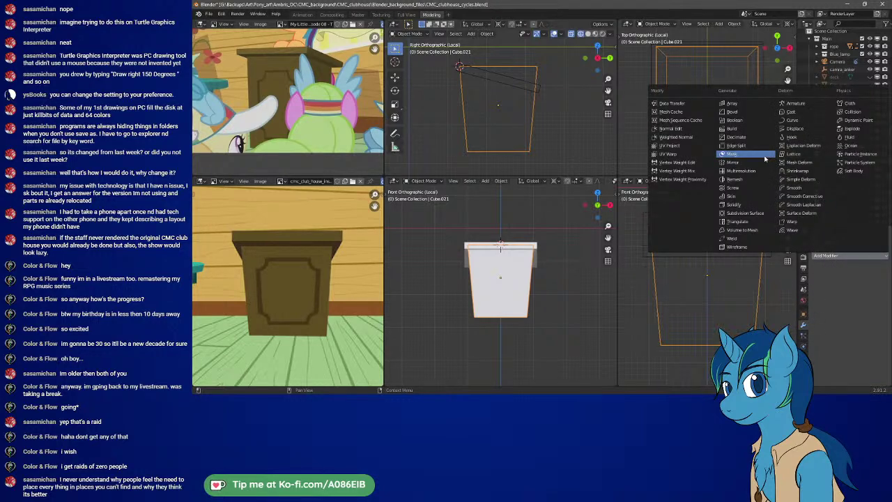
click(754, 120)
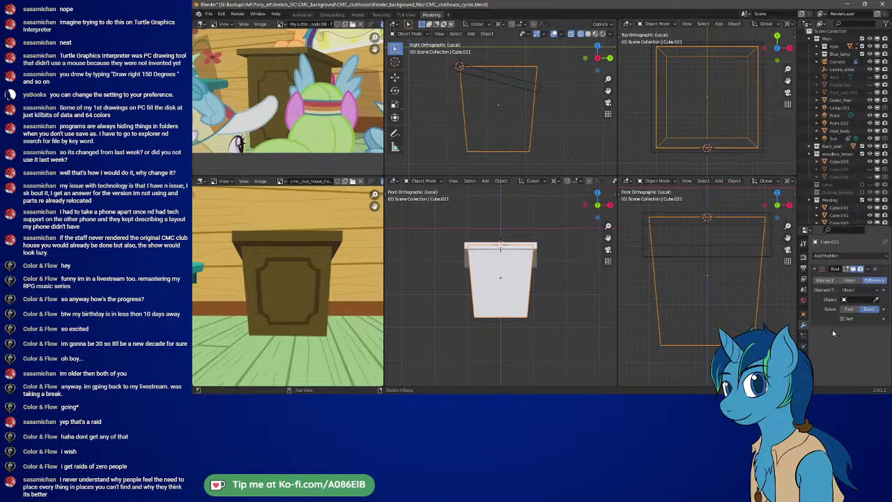
click(876, 298)
click(528, 76)
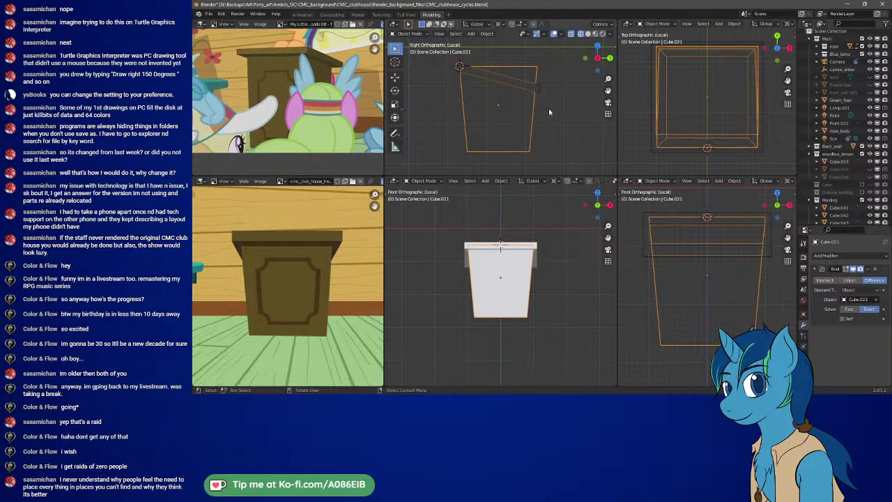
- Check the body's Boolean cut from an angle, compare the Intersect operation, and set the modifier to Union
mouse_move(550, 109)
middle_down()
mouse_move(493, 128)
mouse_move(434, 103)
mouse_move(576, 106)
mouse_move(561, 107)
middle_up()
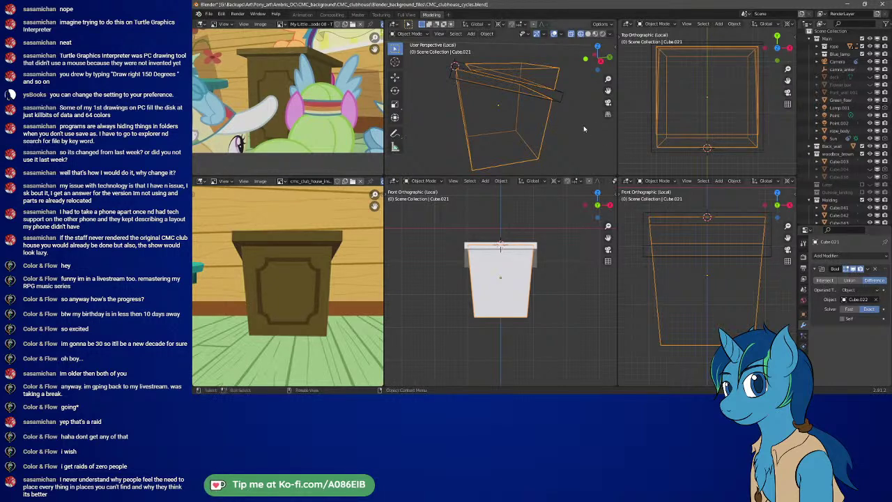
key(Tab)
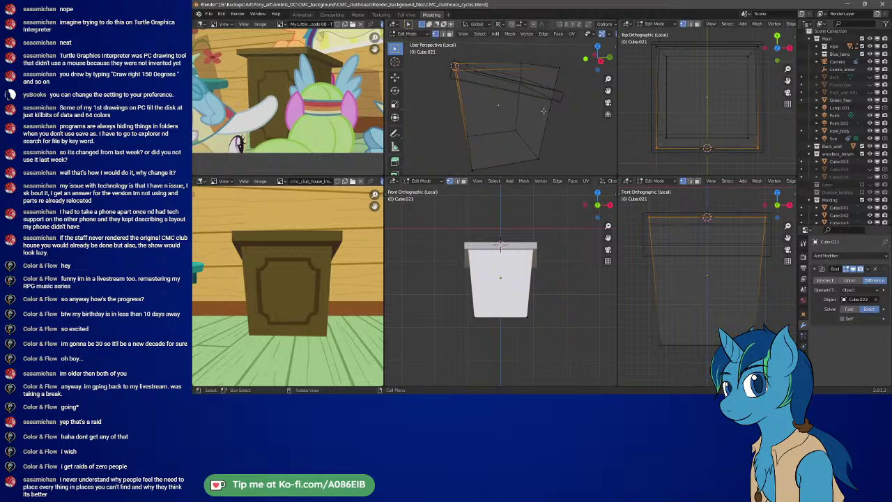
middle_drag(548, 115, 498, 111)
key(Tab)
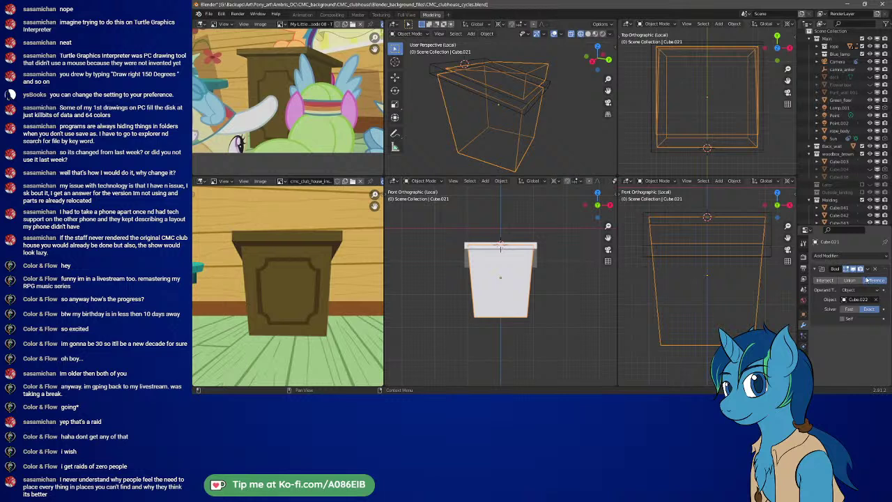
right_click(820, 306)
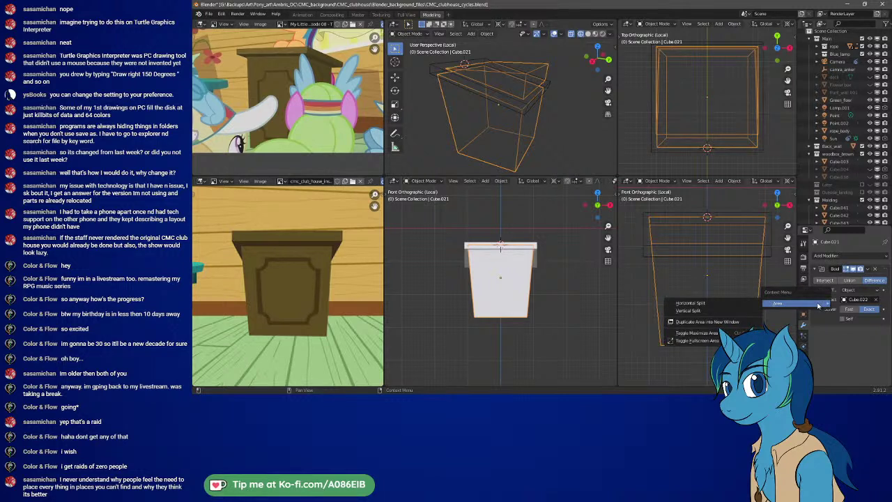
key(Escape)
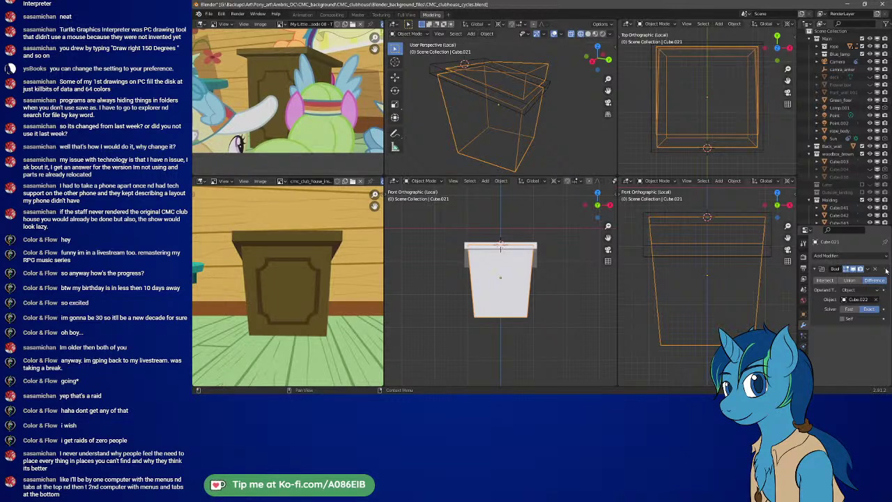
click(853, 281)
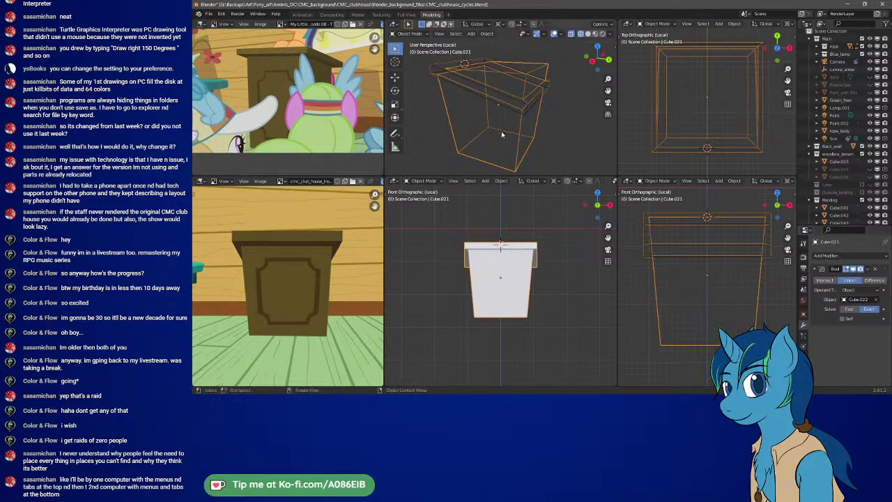
middle_drag(501, 131, 518, 145)
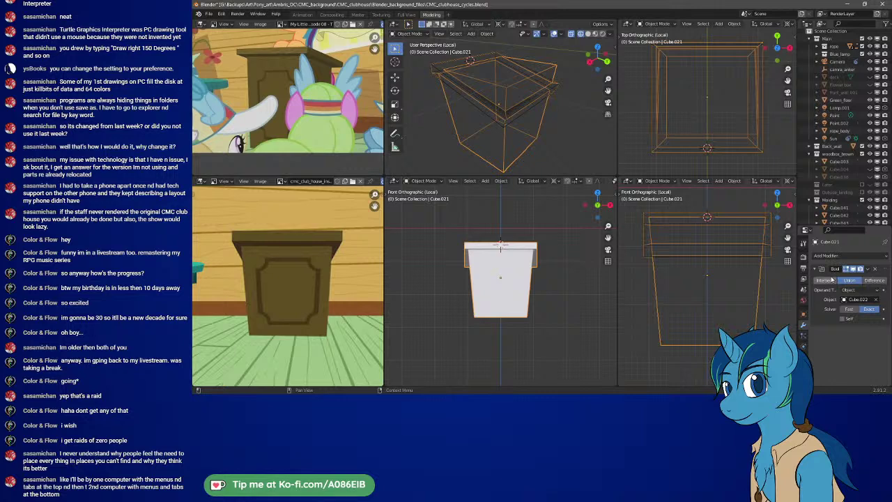
click(831, 279)
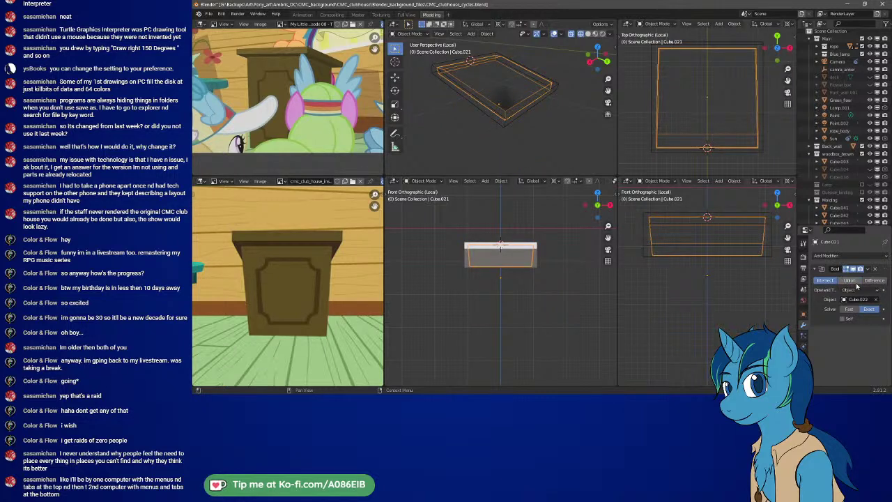
click(851, 281)
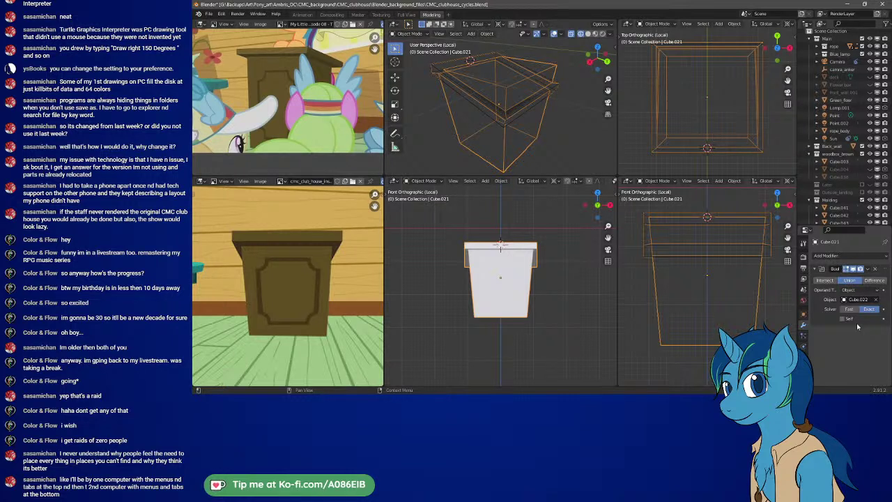
- Try the Fast solver on the body's Boolean modifier and return it to Exact
click(850, 310)
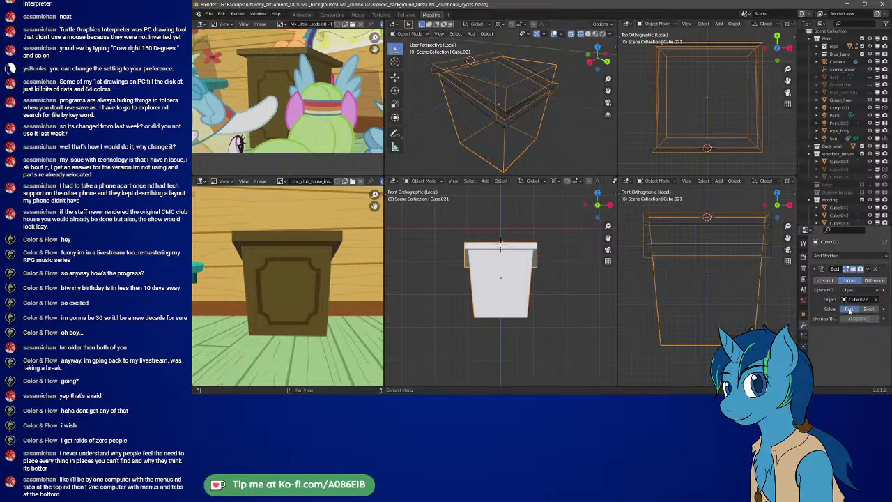
click(876, 309)
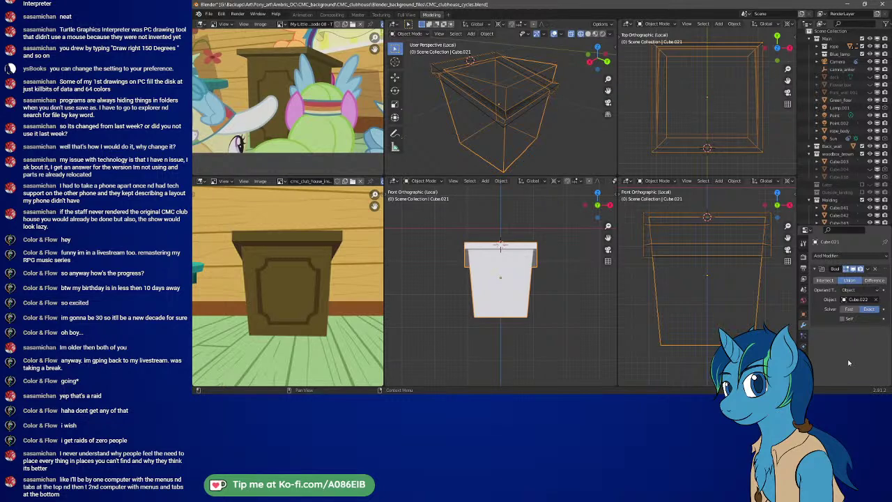
click(884, 309)
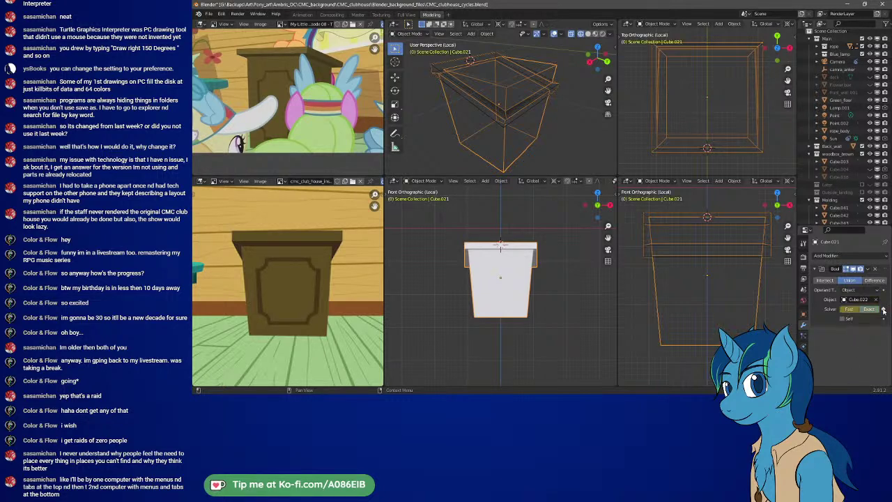
click(884, 309)
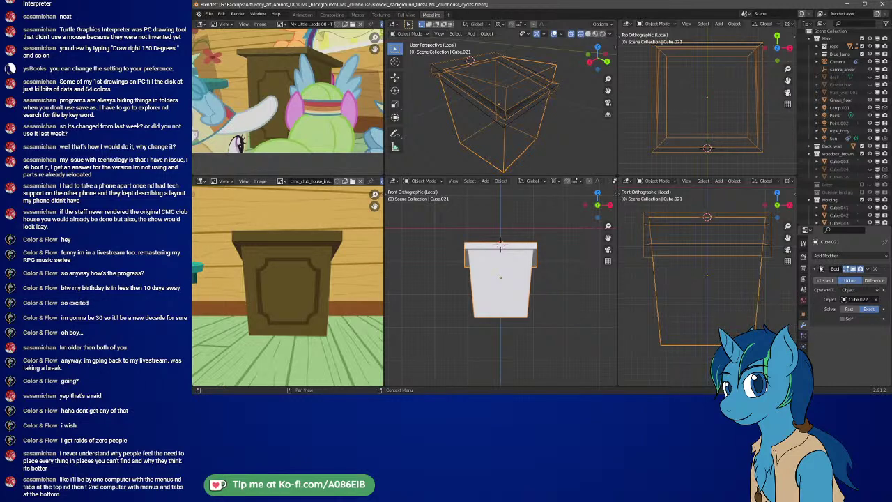
- Apply the Boolean Union to the podium's body and check the merged mesh
click(869, 272)
click(864, 278)
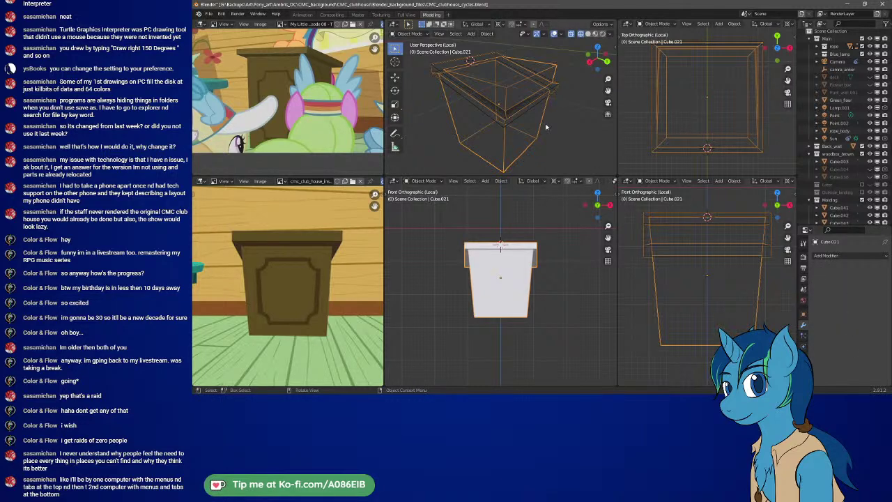
key(Tab)
mouse_move(554, 115)
middle_down()
mouse_move(568, 118)
mouse_move(549, 112)
middle_up()
key(Tab)
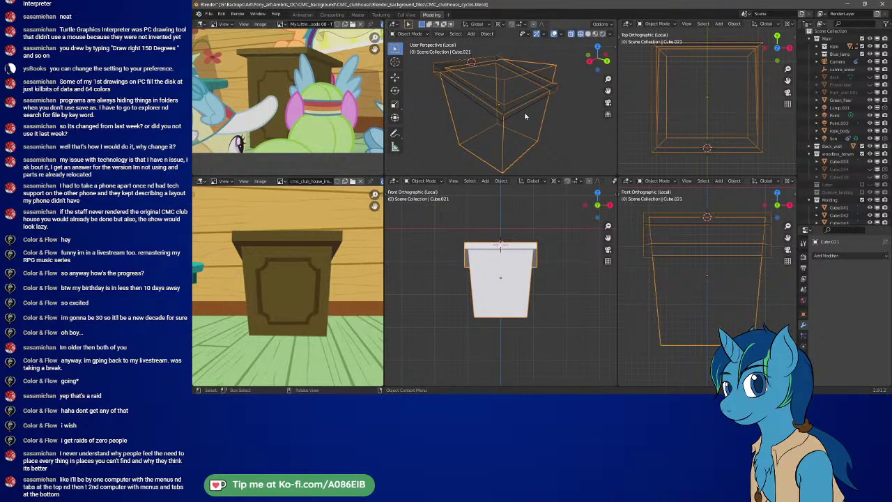
- Delete the separate tilted slab object that served as the Boolean operand
click(458, 87)
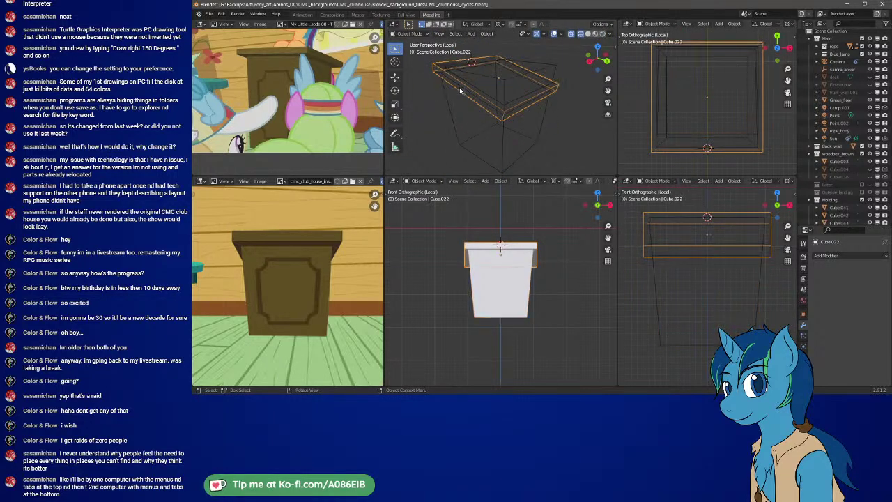
key(x)
click(518, 140)
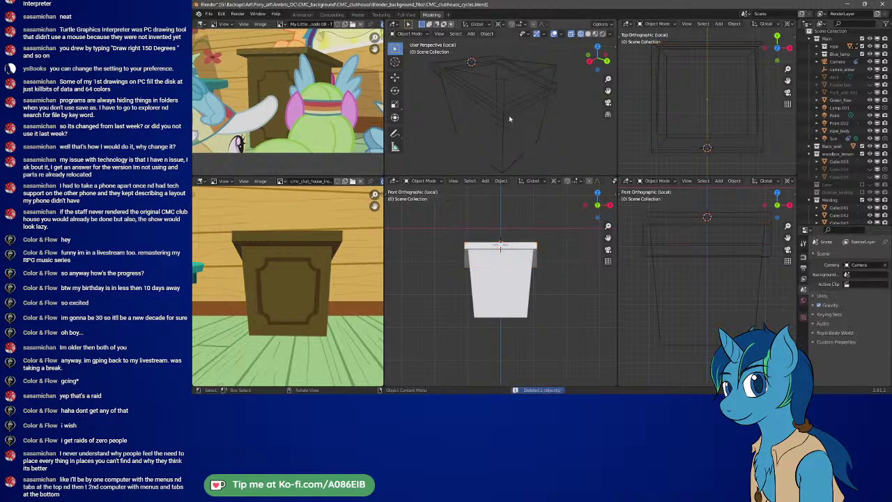
- Open the merged podium's mesh for editing and delete the body's two rear upper corner vertices that stick out above the tilted slab
click(509, 115)
mouse_move(508, 115)
middle_down()
mouse_move(492, 117)
mouse_move(545, 125)
mouse_move(509, 136)
mouse_move(515, 106)
middle_up()
key(Tab)
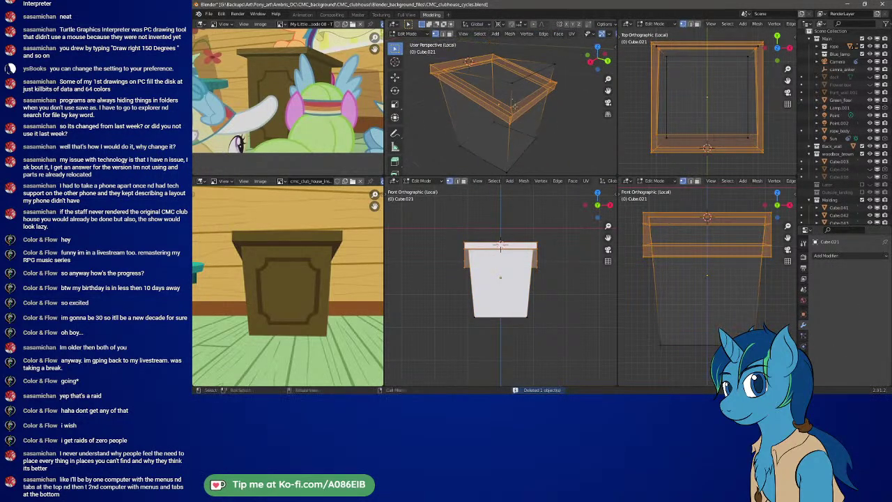
key(alt+a)
click(515, 80)
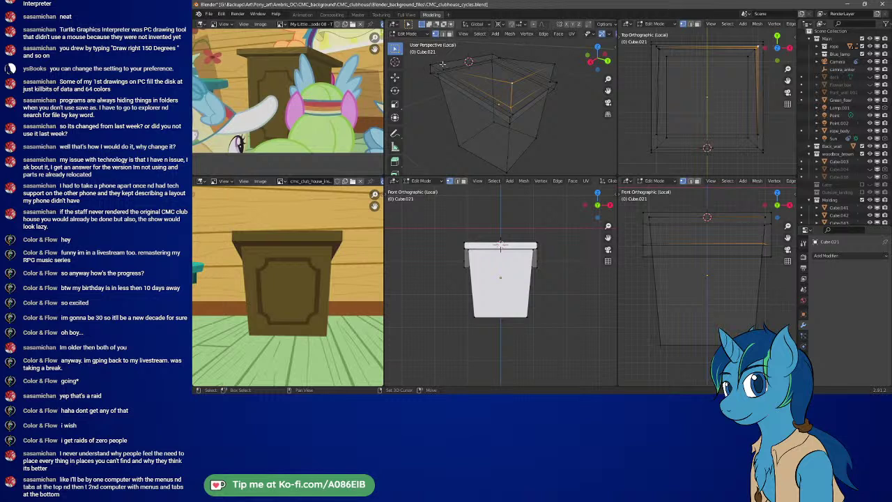
shift+click(445, 66)
middle_drag(445, 66, 507, 44)
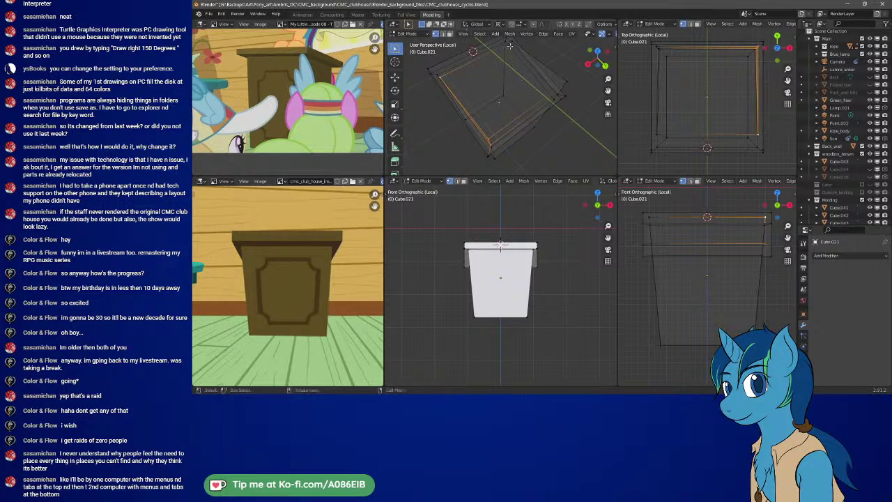
click(565, 82)
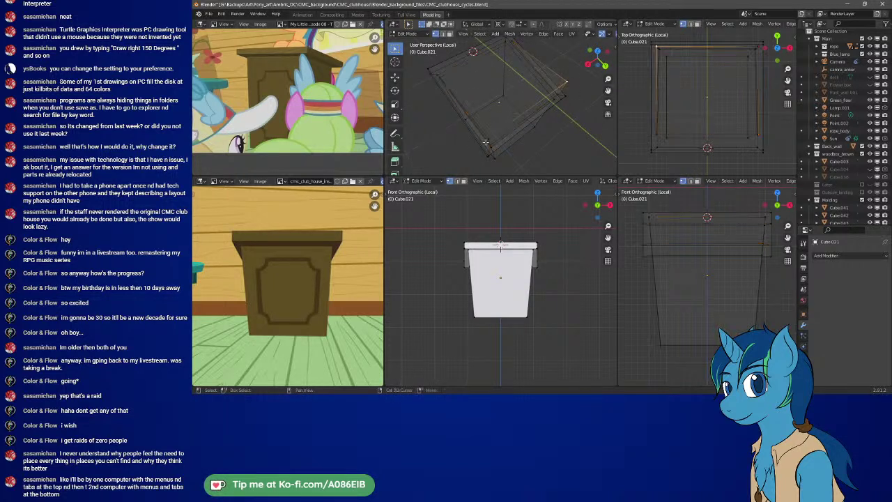
middle_drag(492, 137, 535, 117)
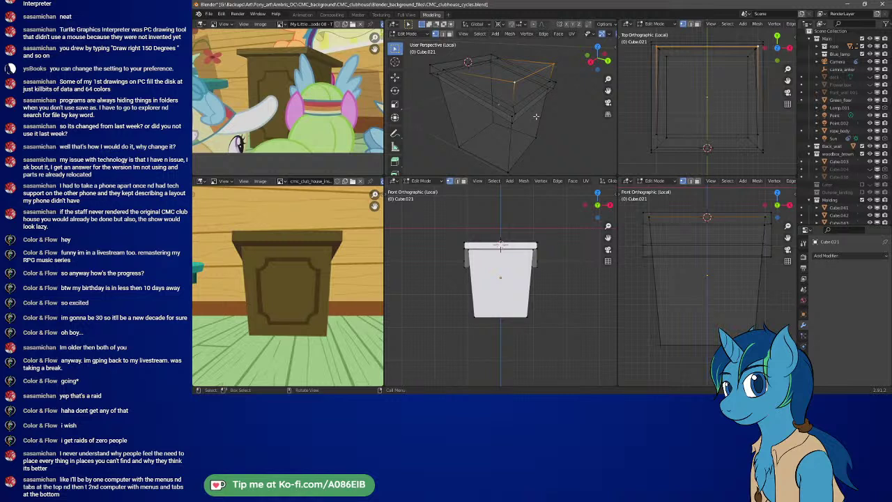
key(x)
click(537, 120)
- Select the four corner vertices around the opening in the tilted slab's top and fill them with a face
scroll(499, 145, up, 5)
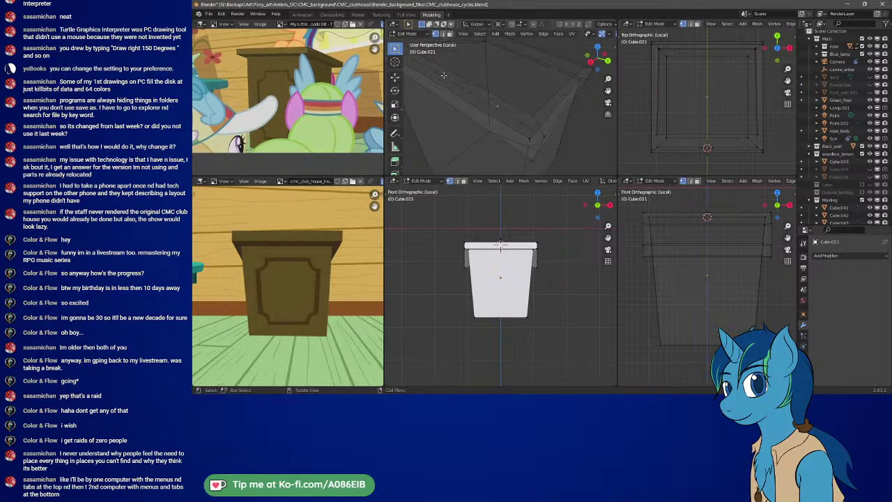
shift+middle_drag(499, 145, 507, 129)
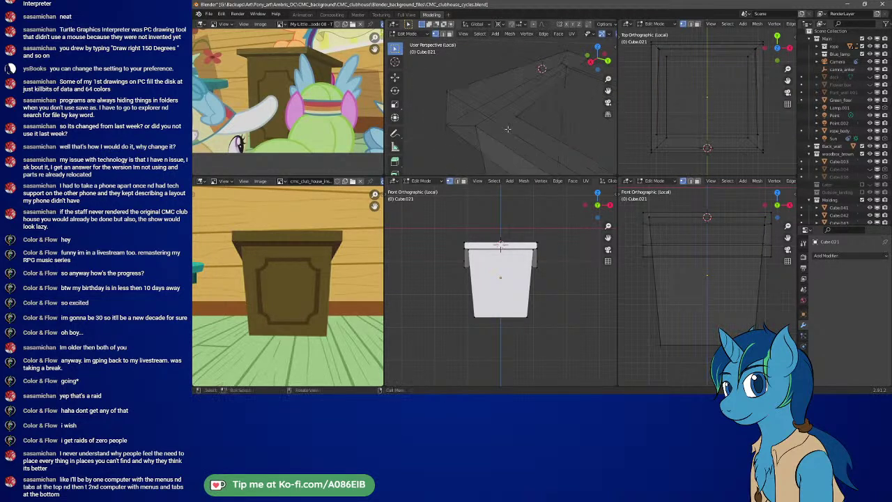
click(523, 118)
key(g)
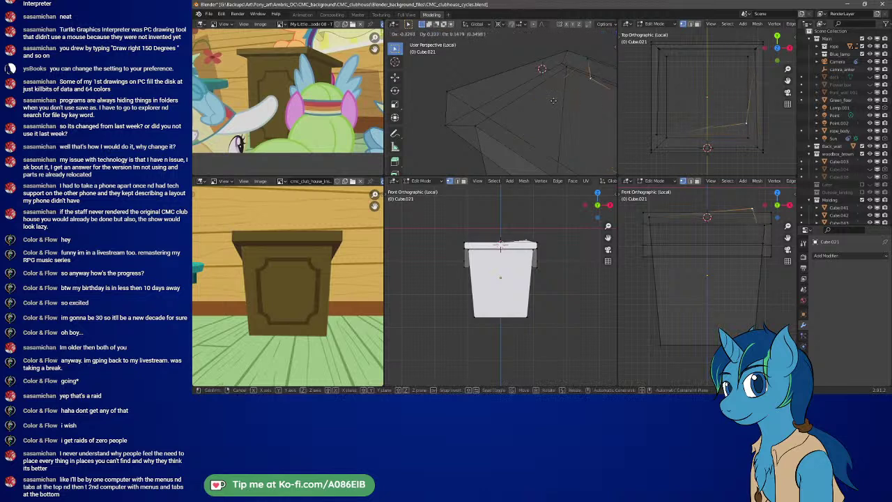
right_click(543, 134)
scroll(544, 138, down, 4)
shift+middle_drag(545, 137, 498, 152)
shift+click(536, 110)
shift+click(480, 156)
shift+click(474, 85)
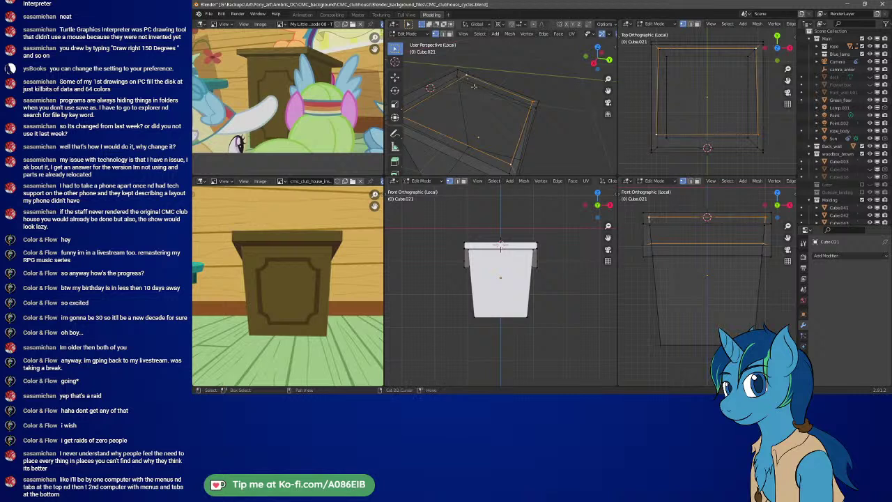
key(f)
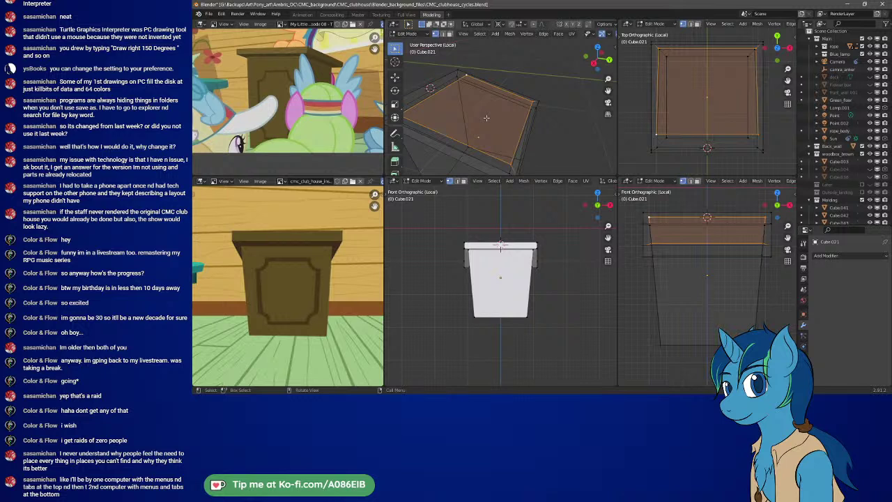
- Examine the closed podium from the side and in perspective to verify its sloped top
middle_drag(486, 134, 460, 110)
middle_drag(439, 110, 543, 108)
key(KP_3)
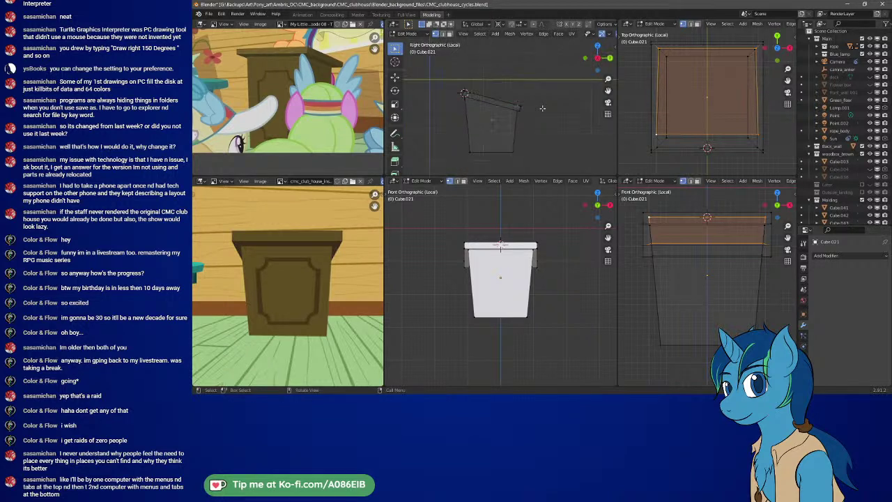
middle_drag(543, 240, 510, 260)
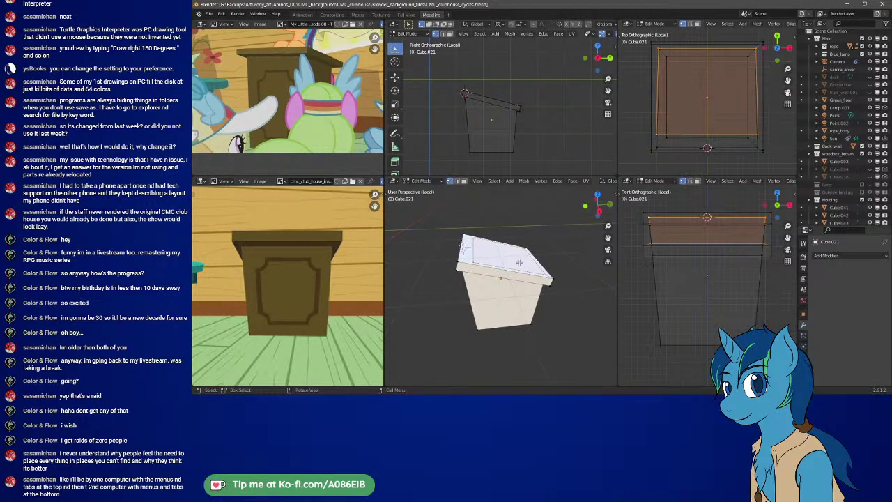
middle_drag(523, 267, 510, 253)
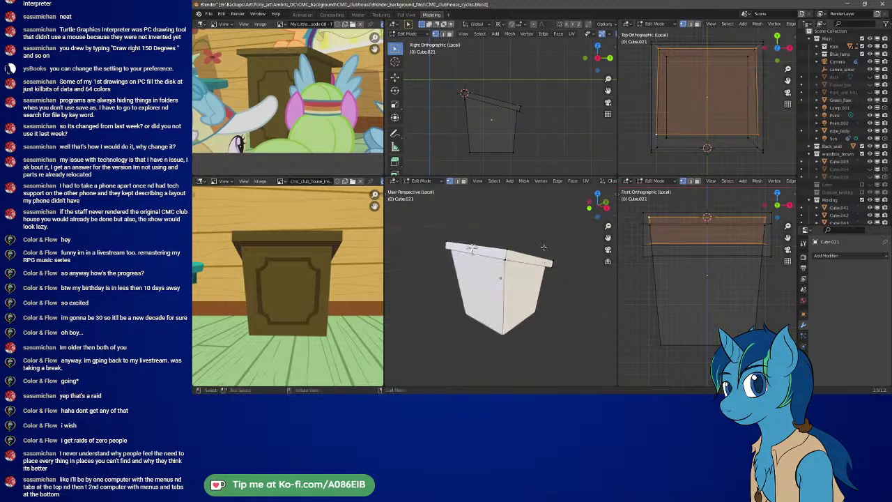
- Select the rear end of the tilted top slab and extrude it a short way inward along its normal
shift+middle_drag(498, 98, 475, 113)
scroll(509, 156, up, 3)
scroll(496, 70, up, 1)
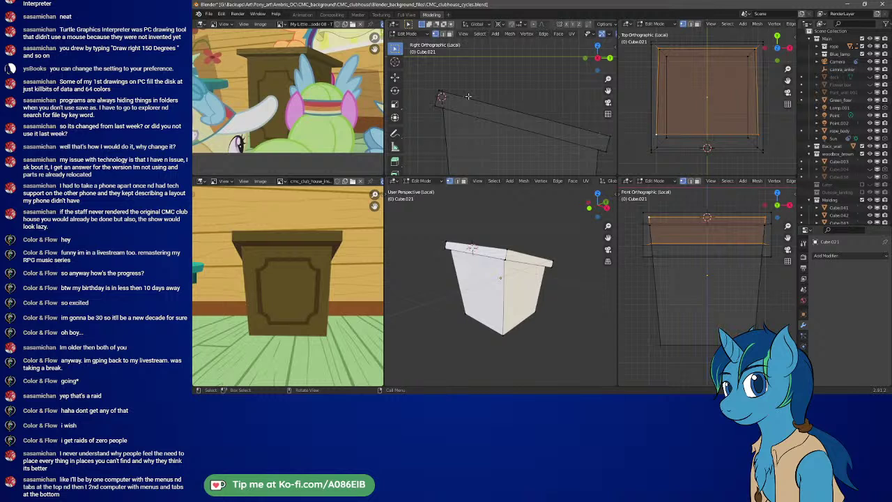
scroll(446, 105, up, 3)
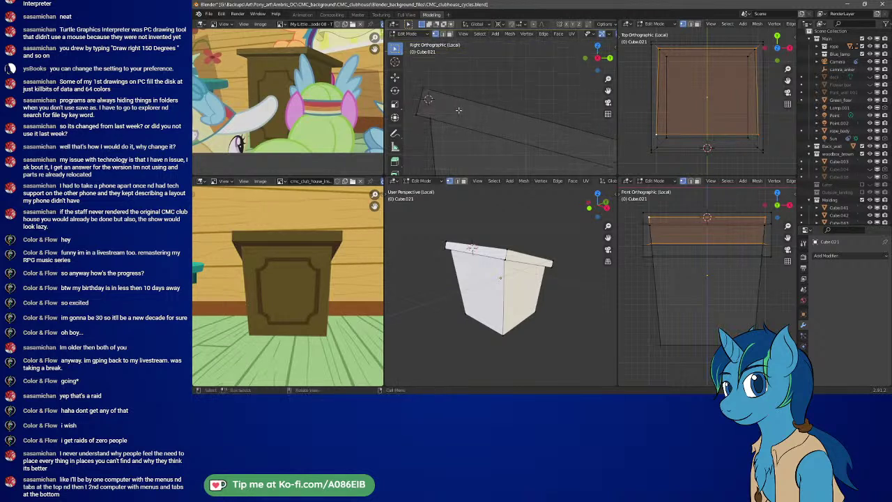
shift+middle_drag(422, 115, 487, 119)
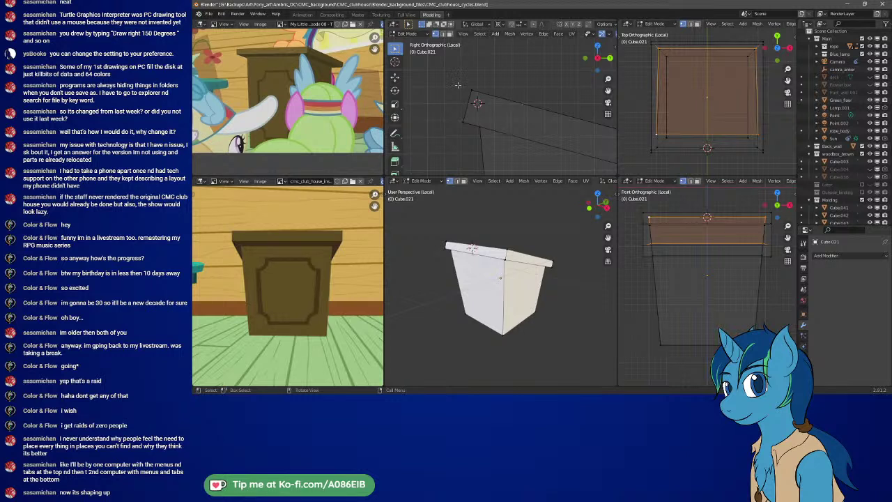
drag(457, 84, 489, 129)
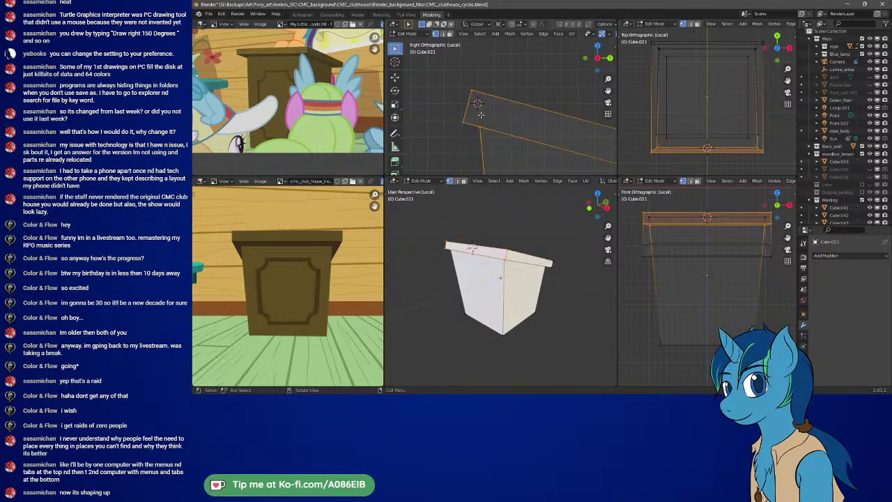
key(e)
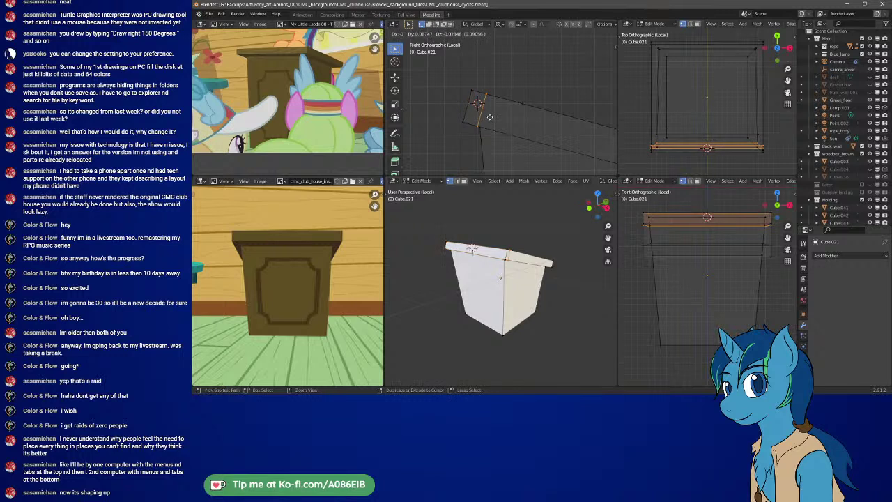
right_click(503, 107)
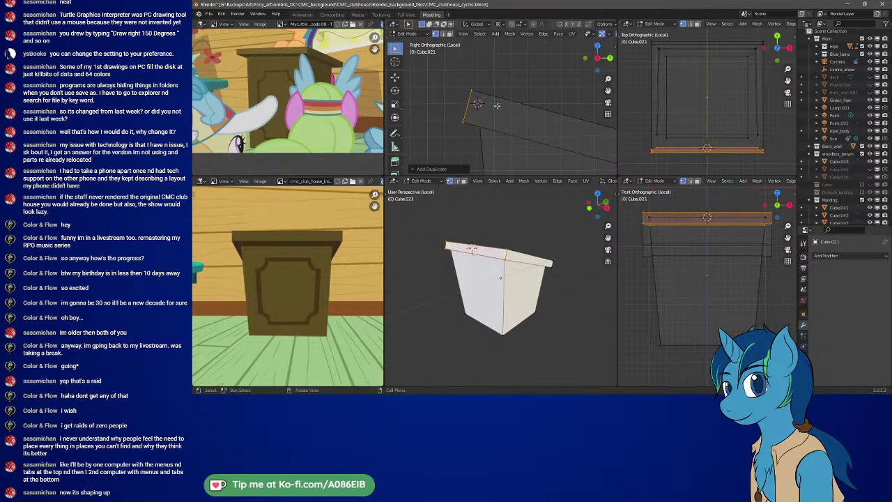
key(a)
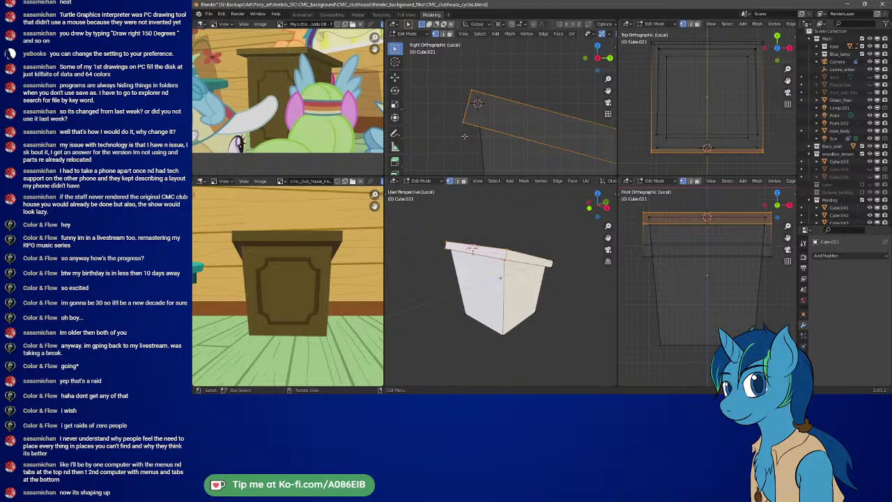
click(465, 125)
key(e)
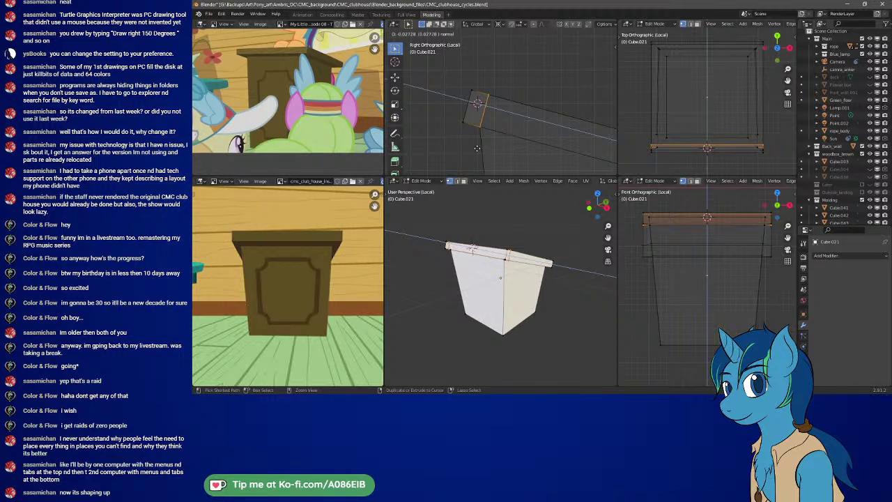
click(477, 147)
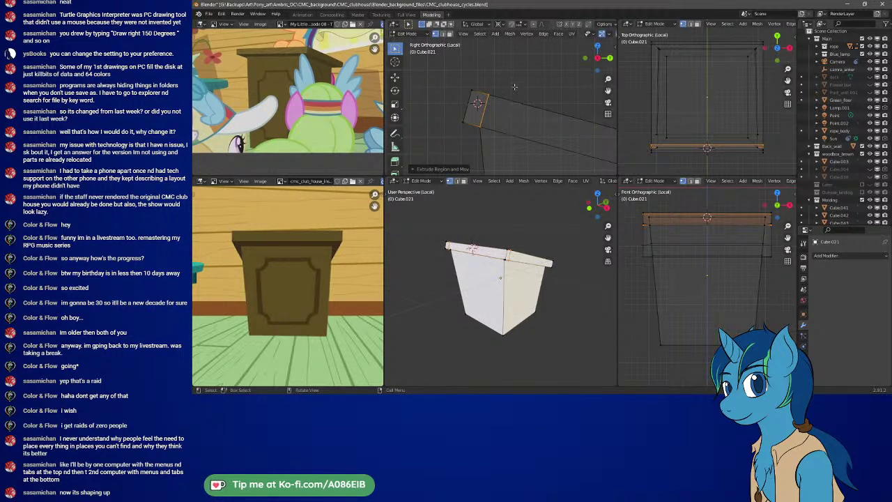
- Delete the two lower corner vertices of the newly extruded inner edge loop near the slab's rear end
middle_drag(514, 86, 511, 105)
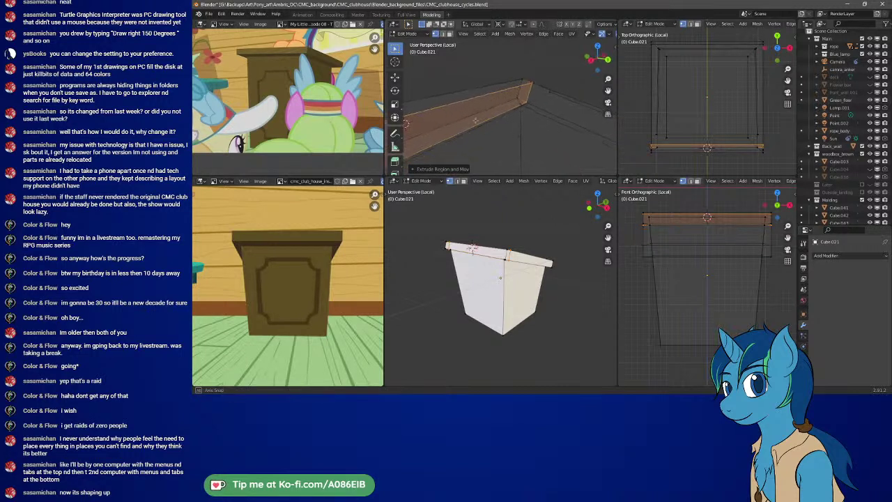
click(530, 108)
key(x)
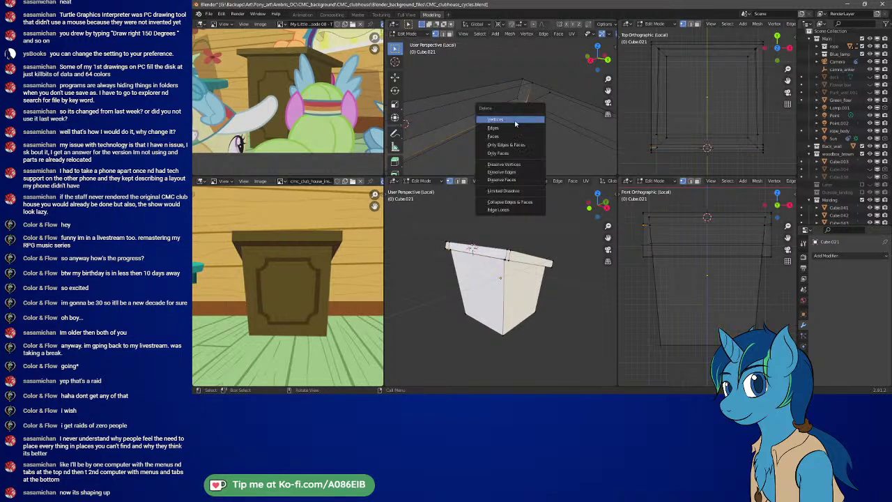
click(515, 123)
middle_drag(443, 110, 451, 108)
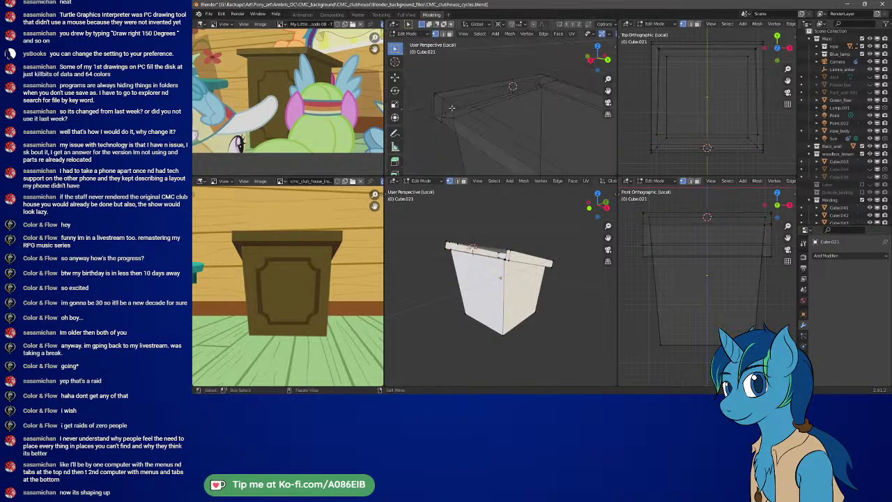
right_click(446, 144)
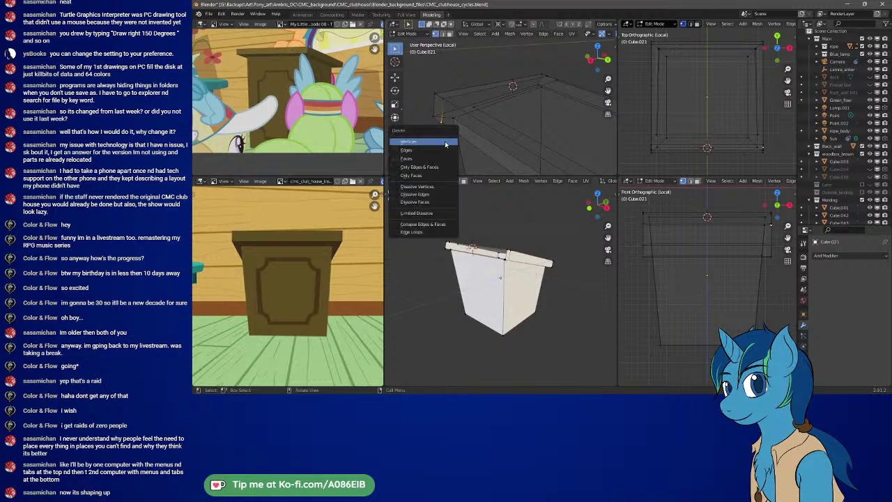
click(448, 144)
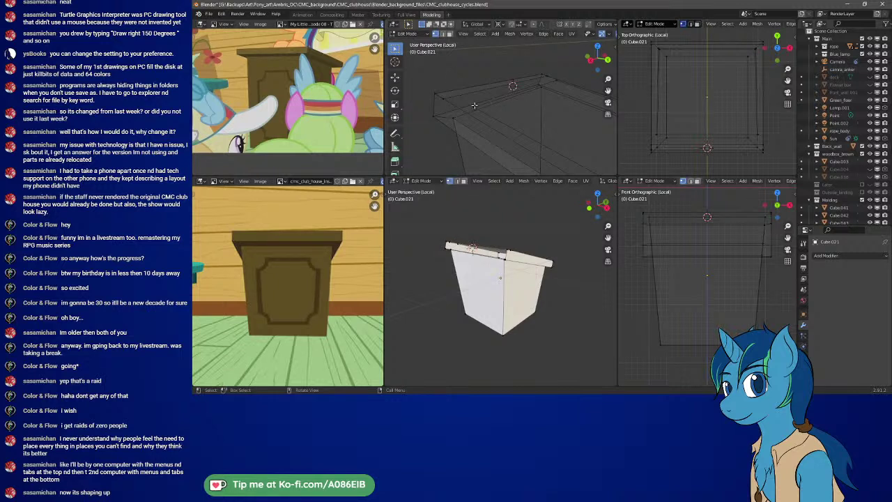
- Try to extrude the rear edge of the slab's top opening toward the slab's rear end, then undo it
alt+click(552, 80)
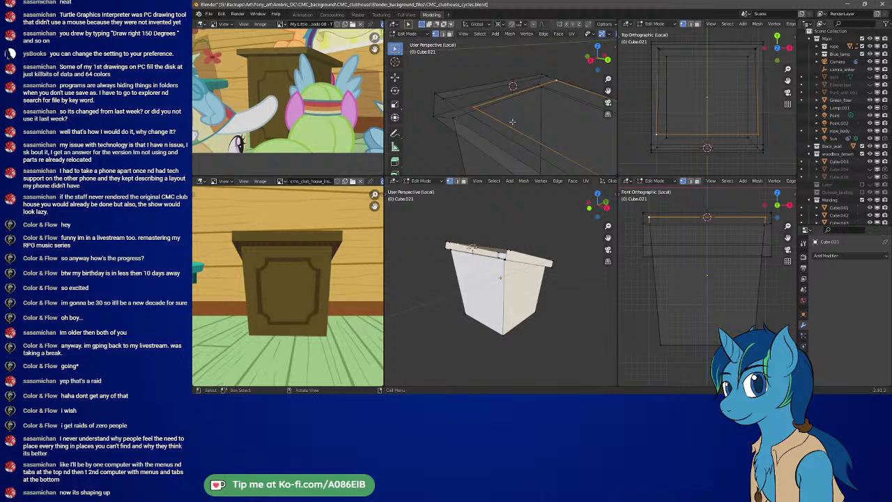
key(KP_1)
key(KP_3)
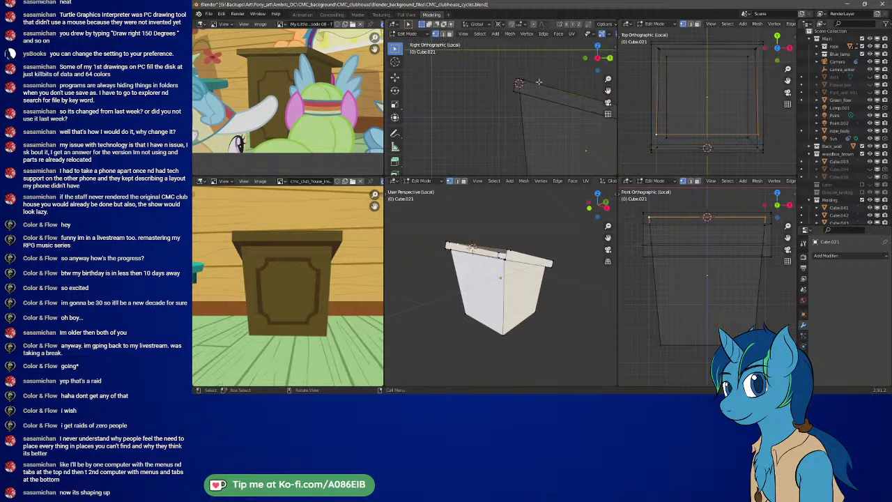
scroll(538, 82, up, 3)
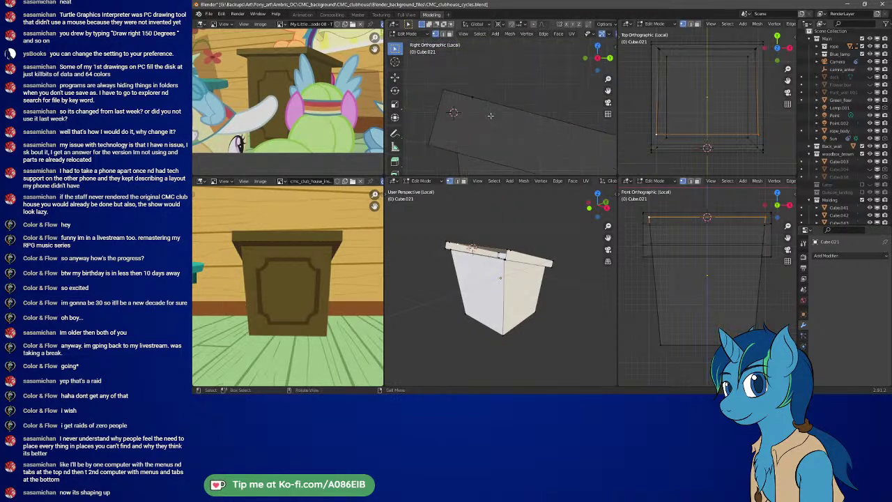
scroll(509, 118, up, 1)
key(g)
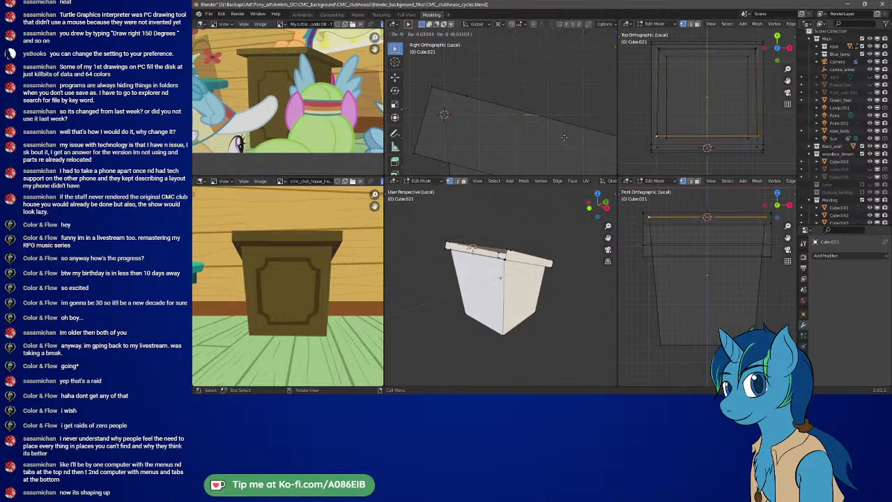
right_click(567, 148)
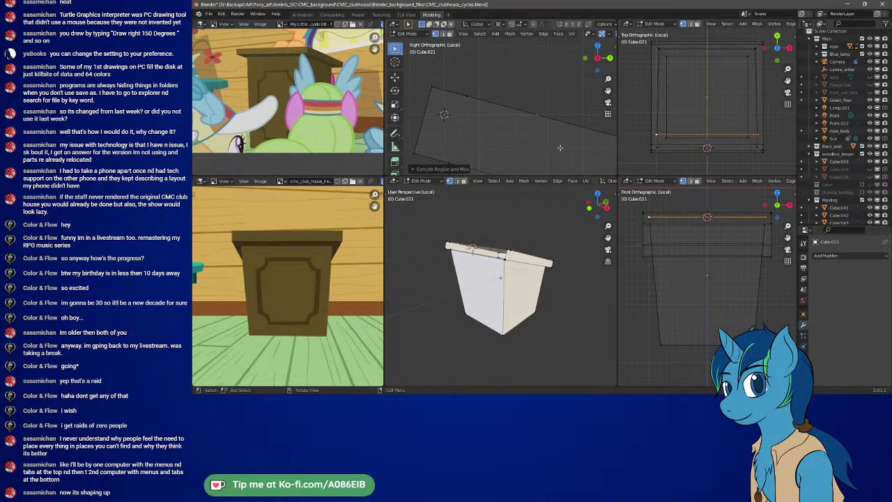
key(ctrl+z)
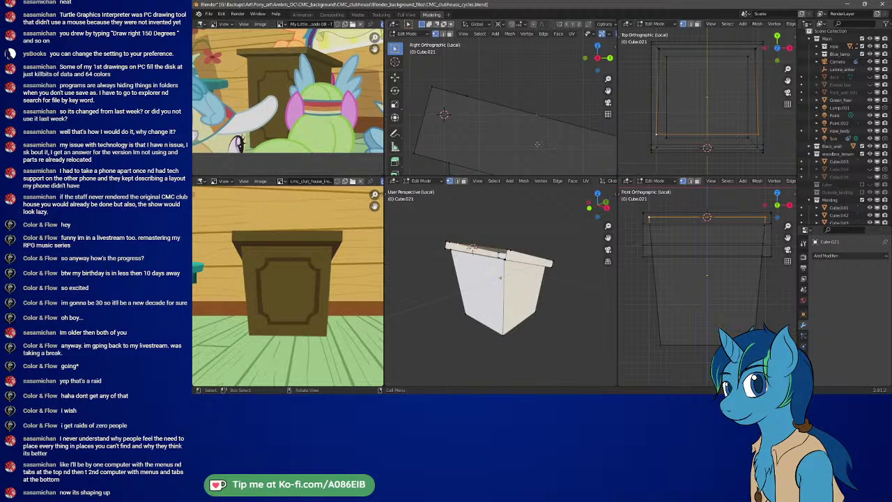
- Snap the 3D cursor to the middle of the extruded strip's upper inner edge
click(474, 103)
key(shift+s)
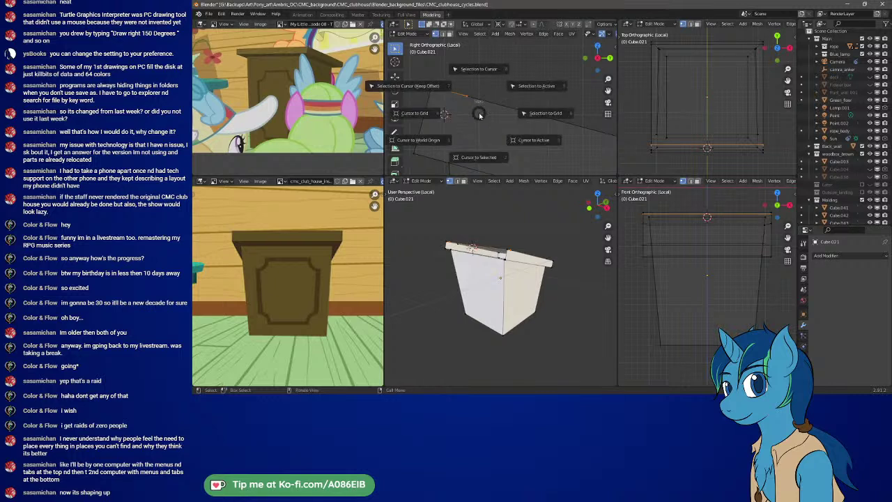
click(478, 156)
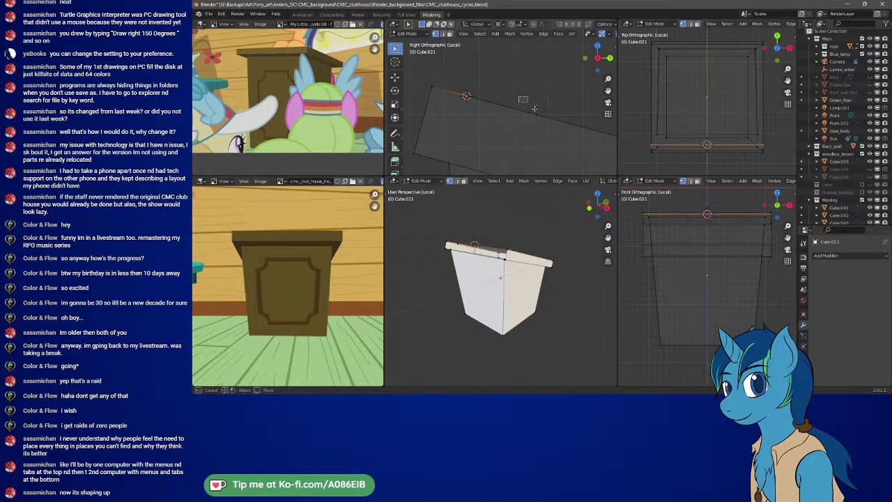
- Try to snap the two rear vertices of the slab's top opening to the 3D cursor
key(shift+s)
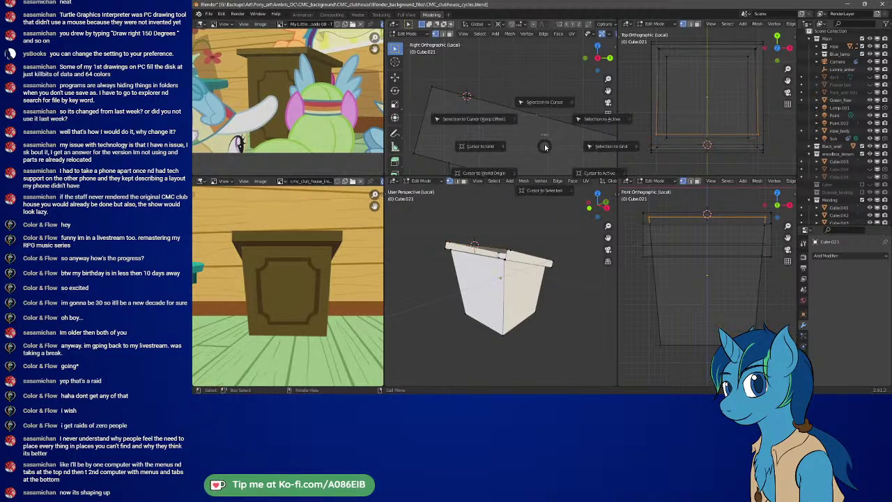
click(543, 105)
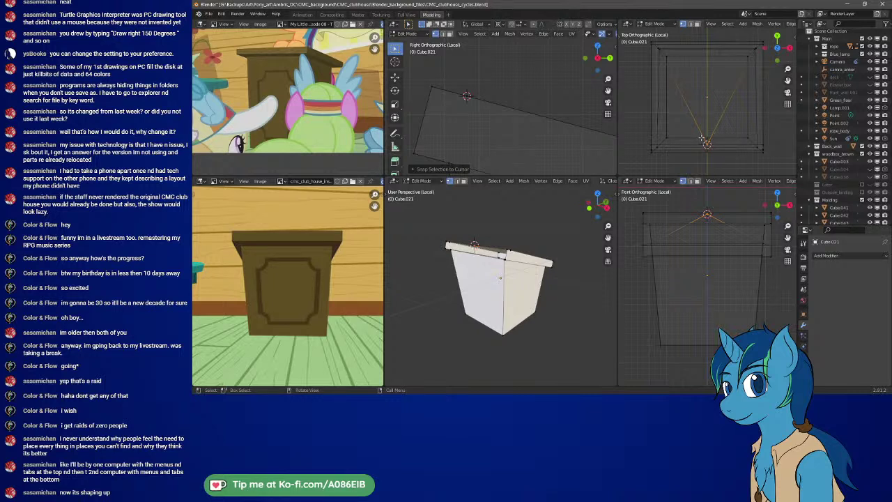
click(702, 137)
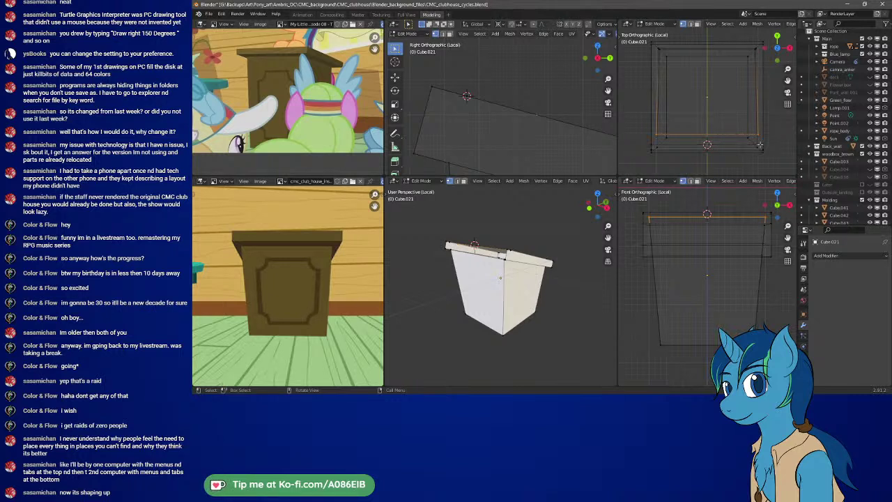
- Try to move the top opening's two rear corner vertices along the slab to line up with the 3D cursor
click(760, 144)
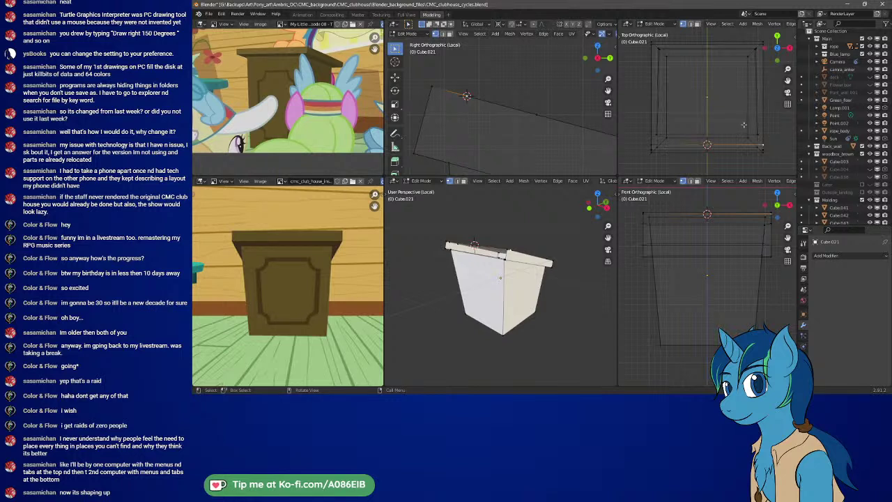
scroll(740, 127, up, 6)
shift+middle_drag(699, 129, 687, 155)
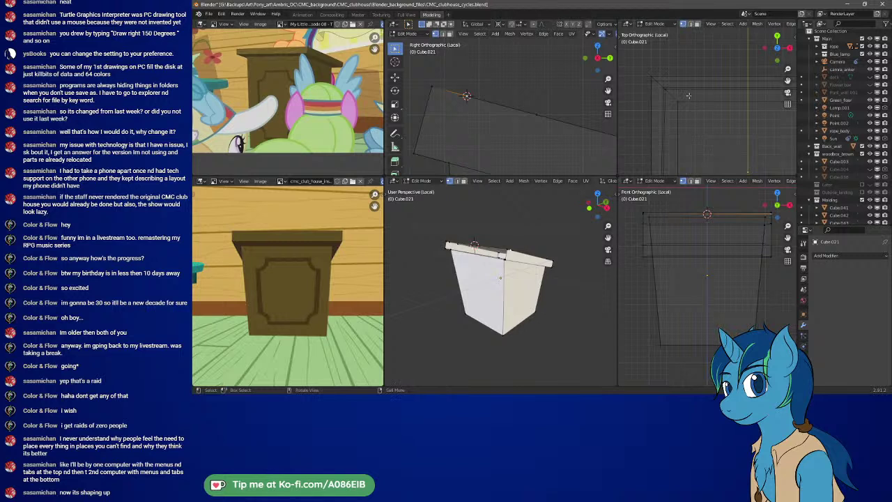
scroll(687, 96, up, 3)
scroll(688, 95, down, 3)
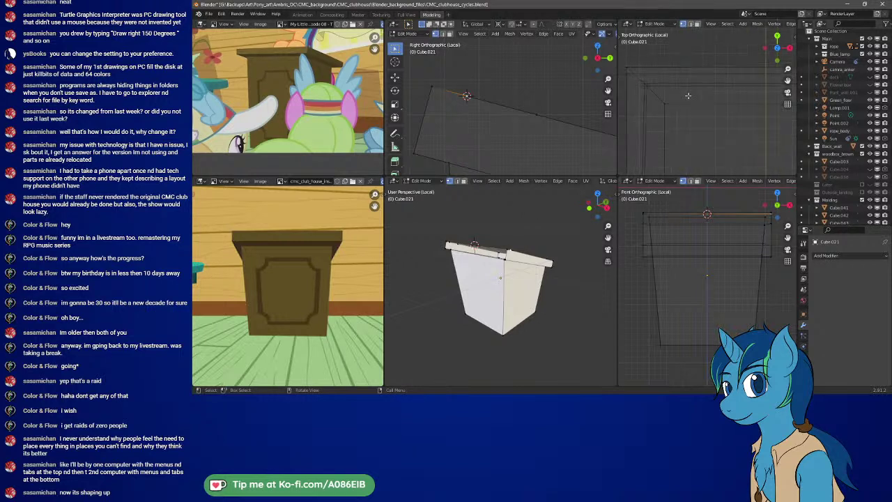
shift+middle_drag(688, 96, 637, 51)
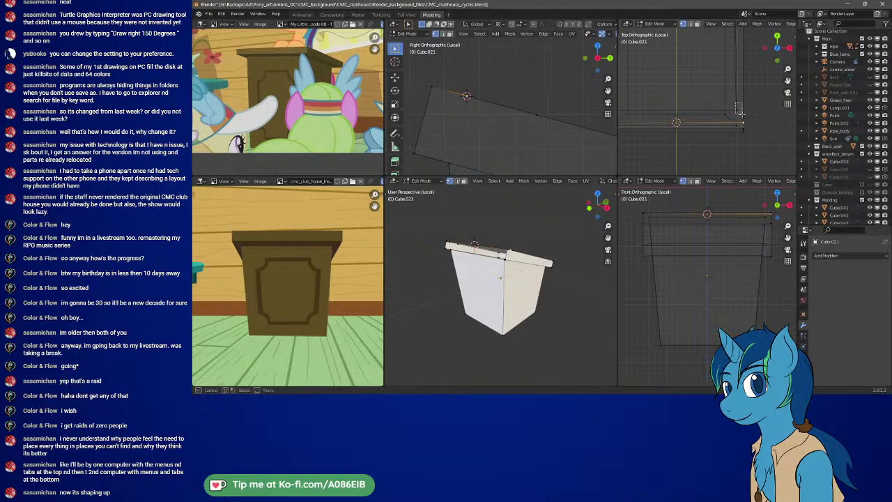
shift+middle_drag(739, 110, 760, 127)
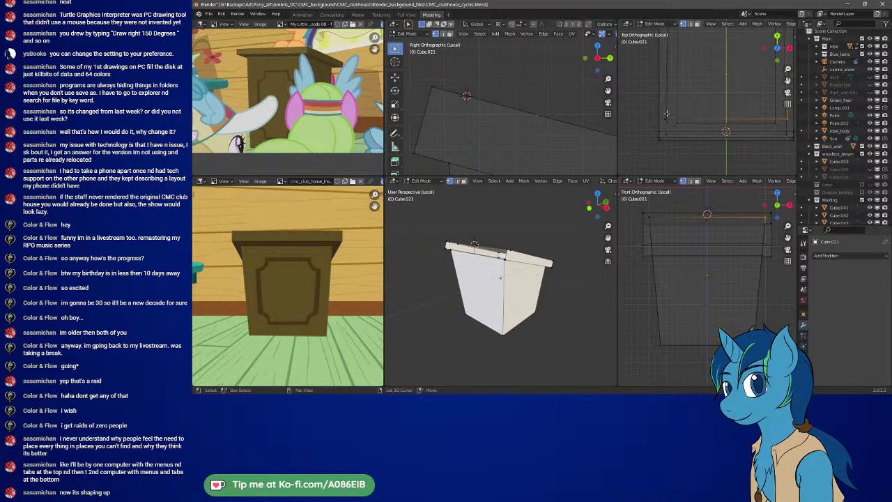
alt+click(663, 119)
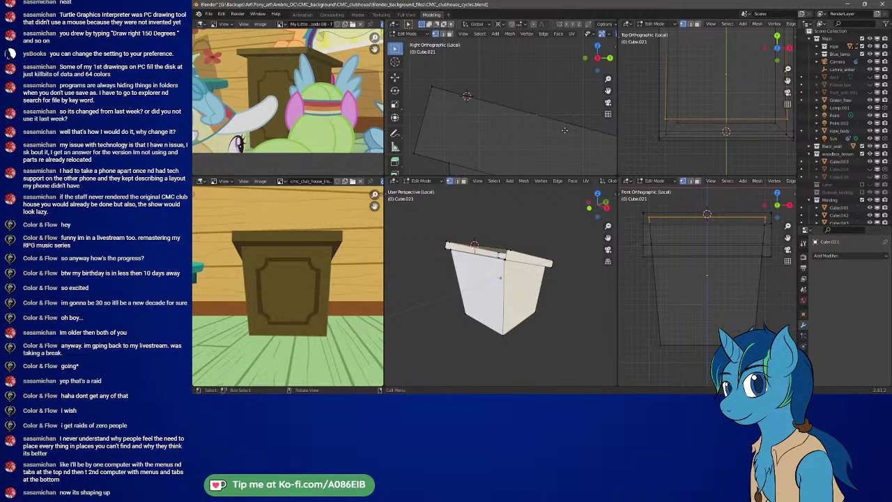
key(g)
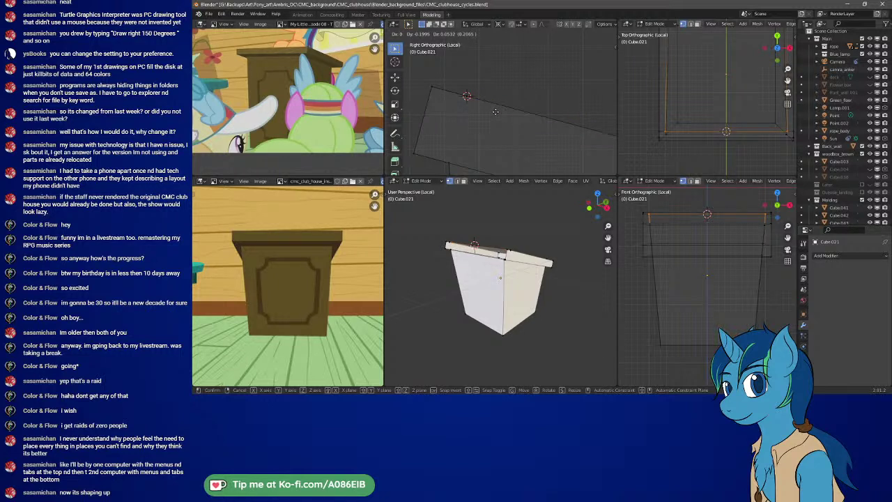
click(508, 123)
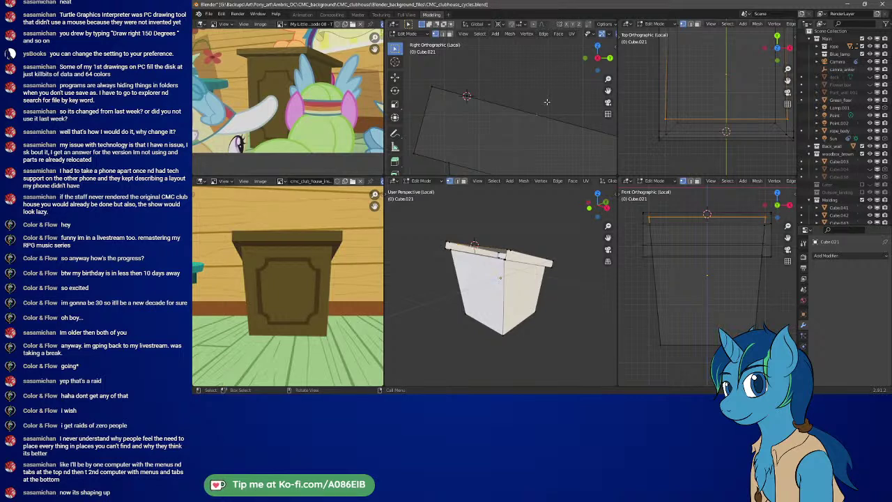
- Display the transform coordinates of the top opening's selected rear vertices in the side view
key(n)
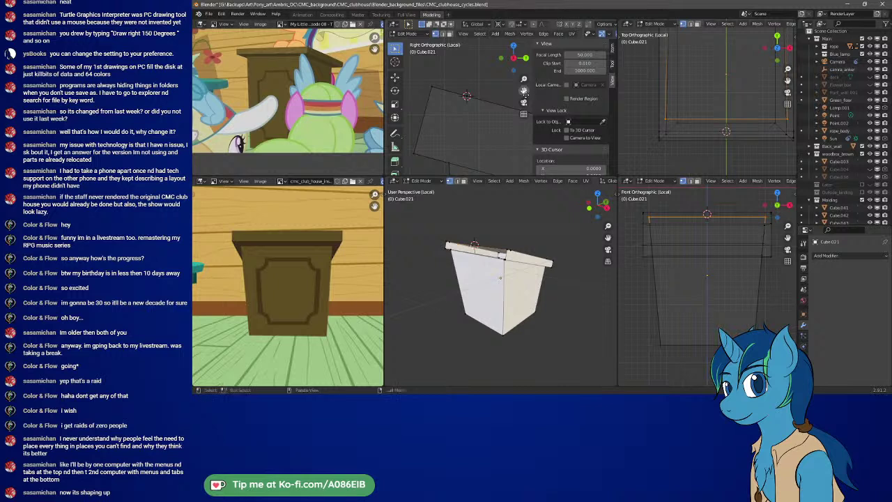
shift+middle_drag(503, 93, 467, 98)
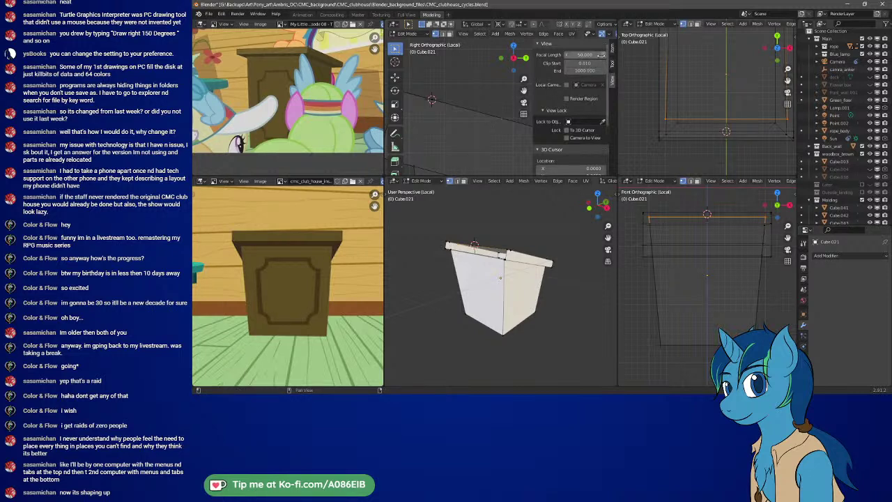
click(612, 49)
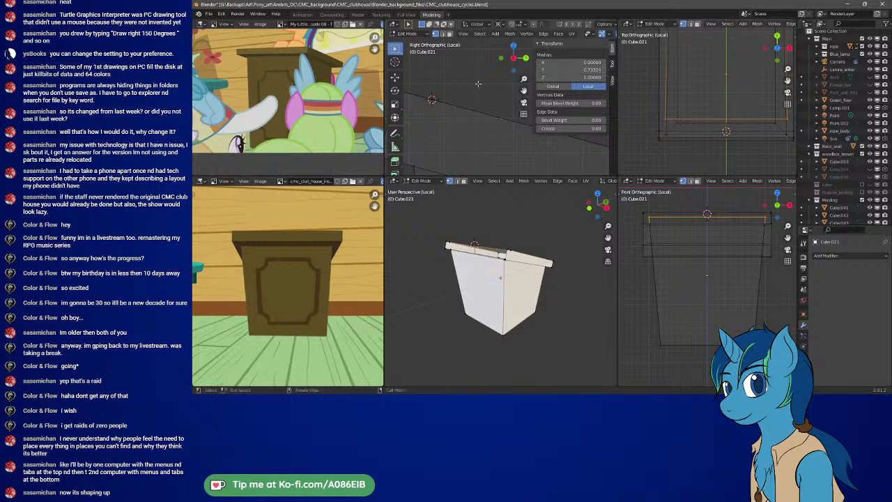
shift+middle_drag(760, 126, 697, 95)
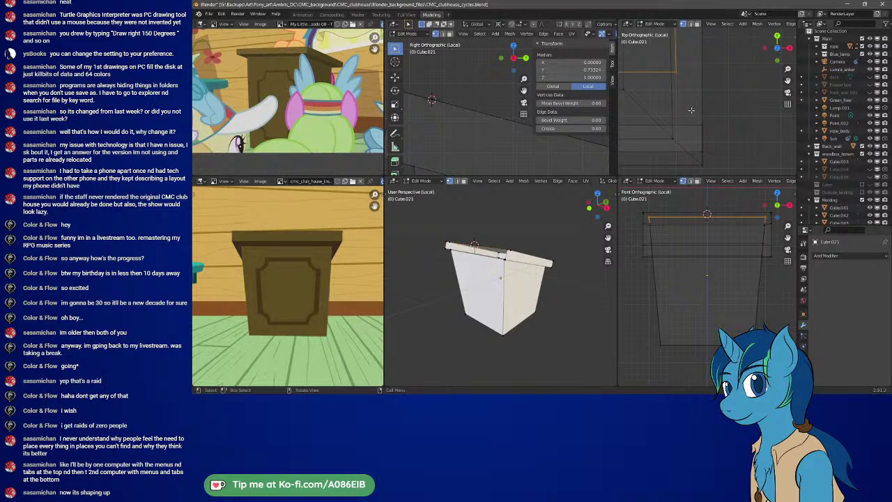
- Try to extrude the body's four upper rim vertices straight up into the slab along the global Z axis
shift+middle_drag(480, 139, 441, 103)
drag(410, 97, 498, 136)
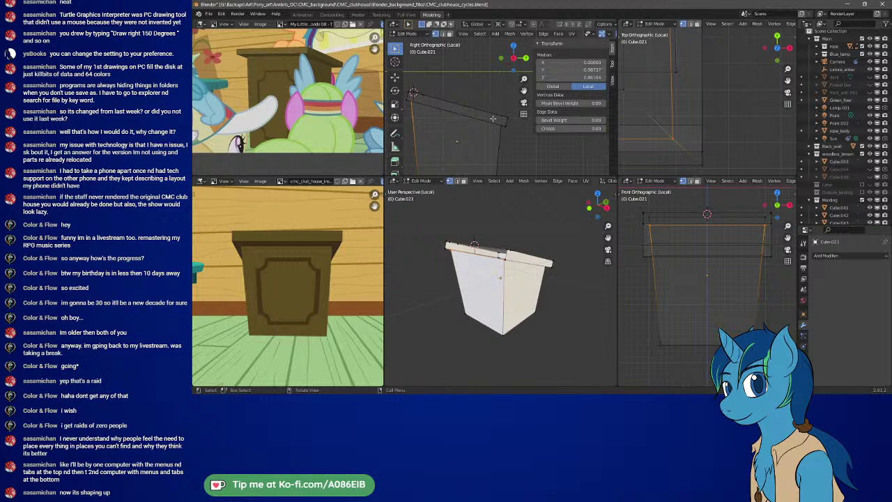
click(499, 146)
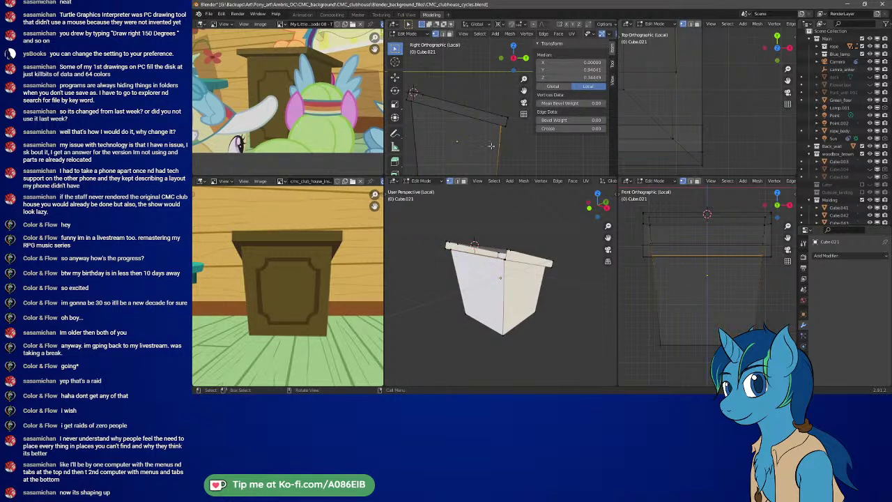
key(b)
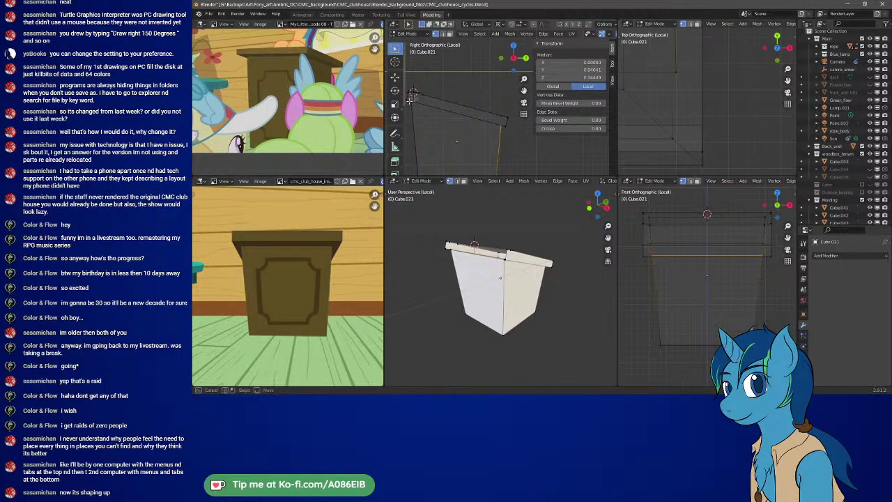
drag(411, 97, 503, 134)
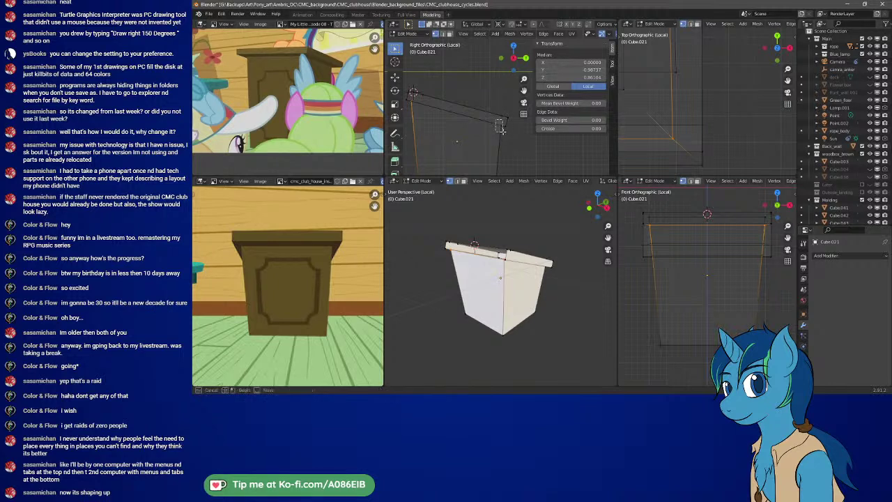
ctrl+click(502, 134)
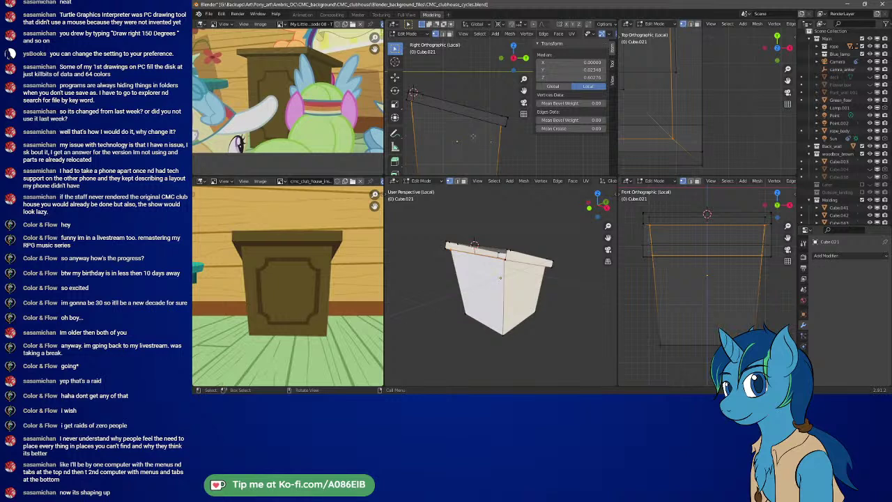
key(g)
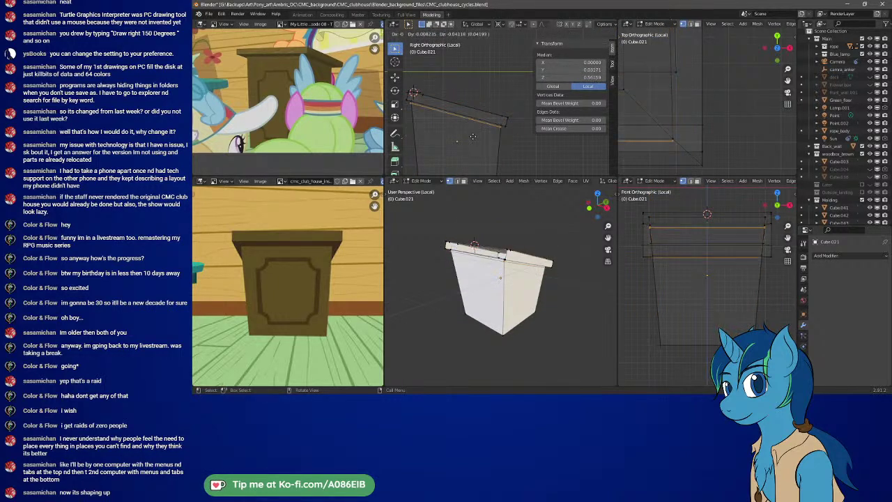
click(473, 136)
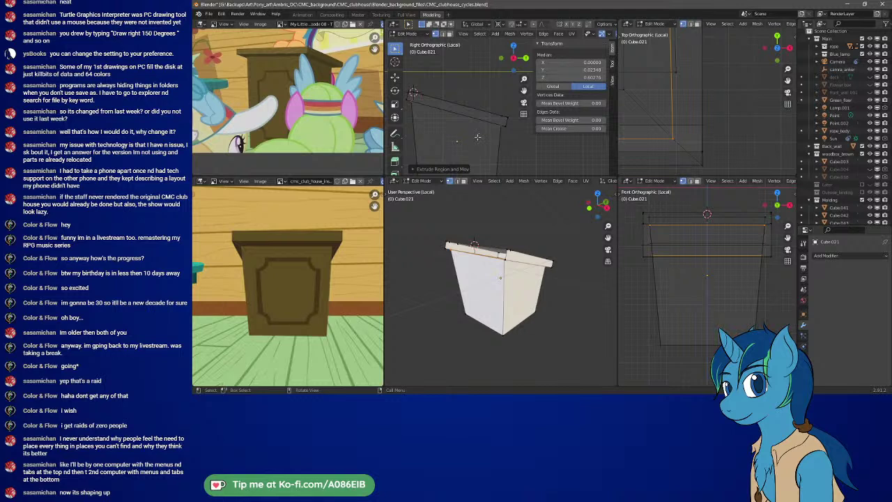
key(g)
key(z)
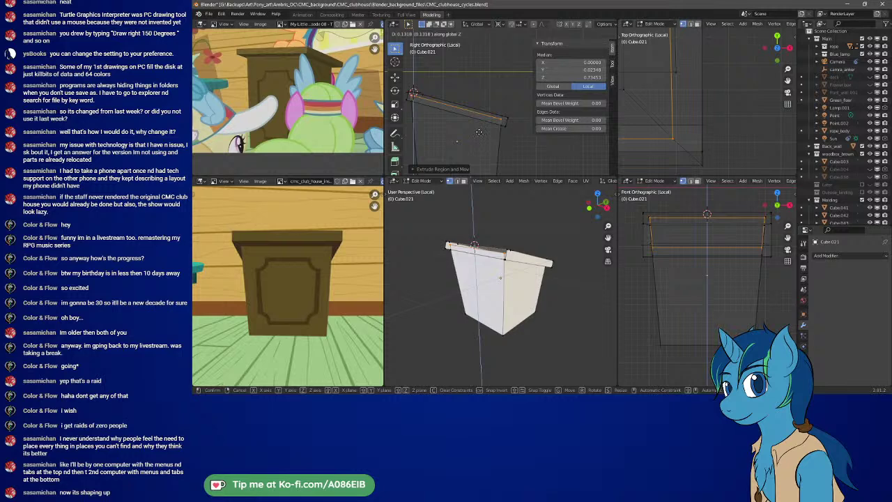
right_click(489, 132)
- Try to move the extruded rim along Z with the Local transform orientation, then undo the extrusion
click(486, 25)
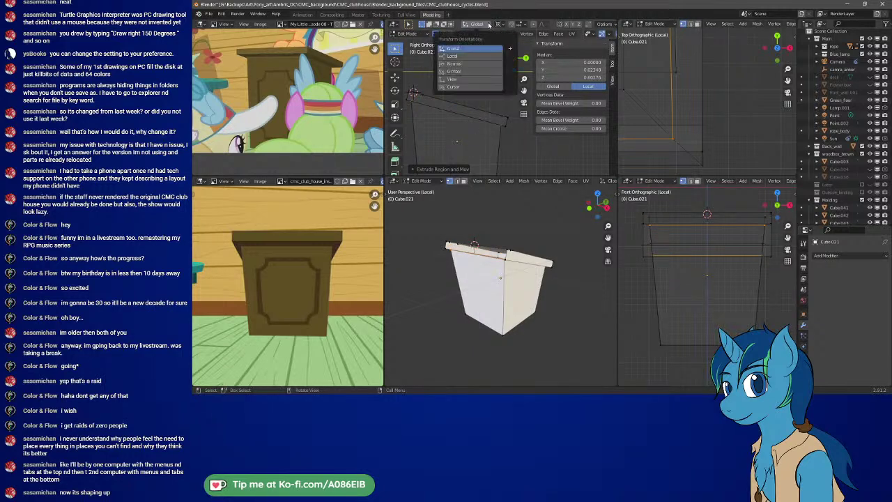
click(475, 56)
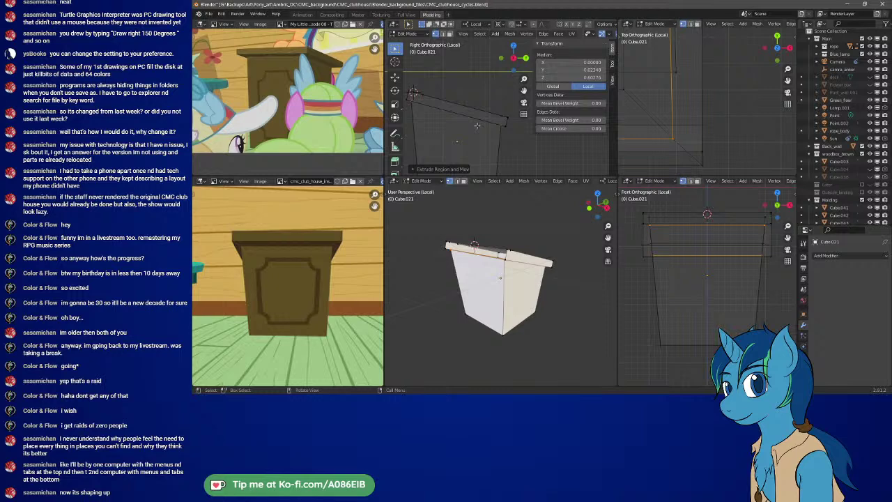
key(g)
key(z)
key(z)
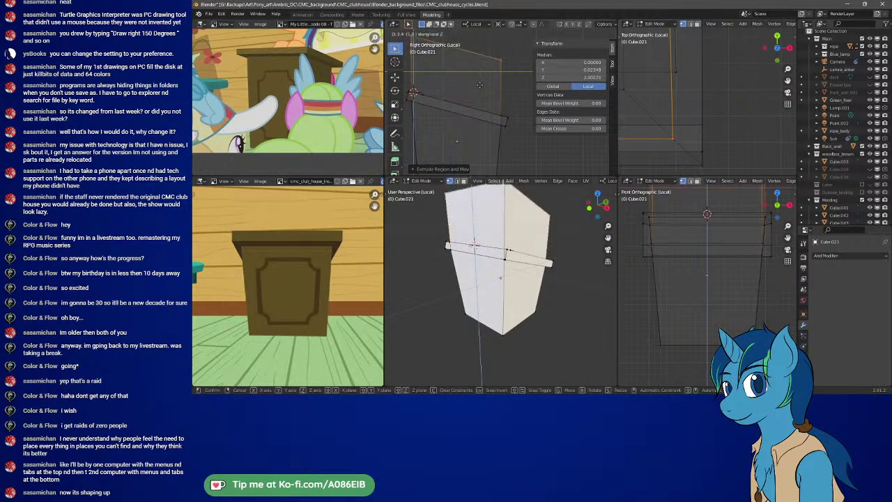
key(Escape)
key(ctrl+z)
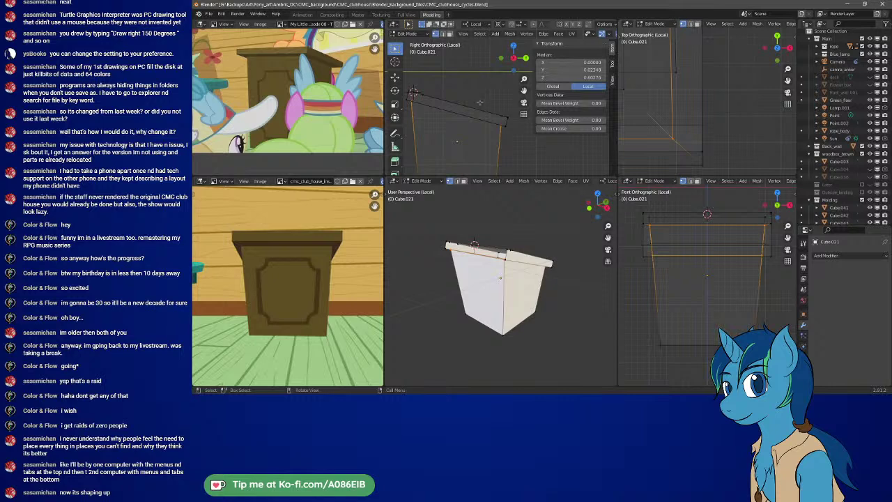
- Restore the transform orientation to Global
click(465, 34)
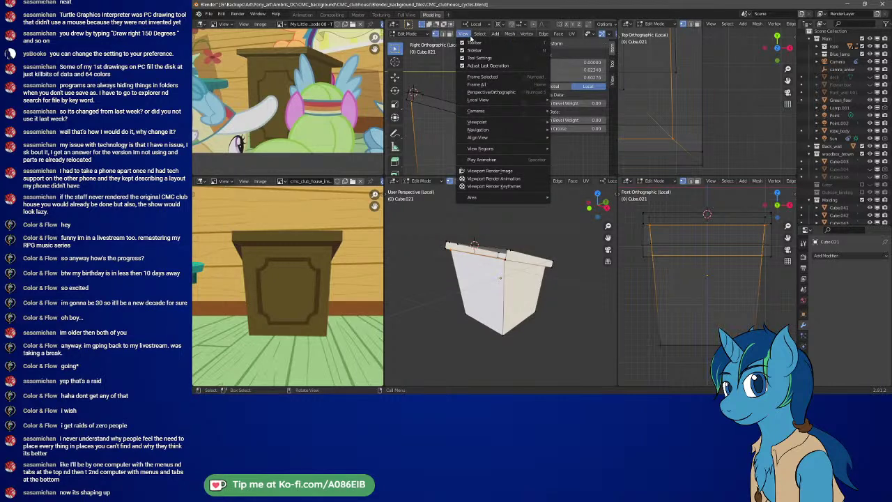
click(478, 25)
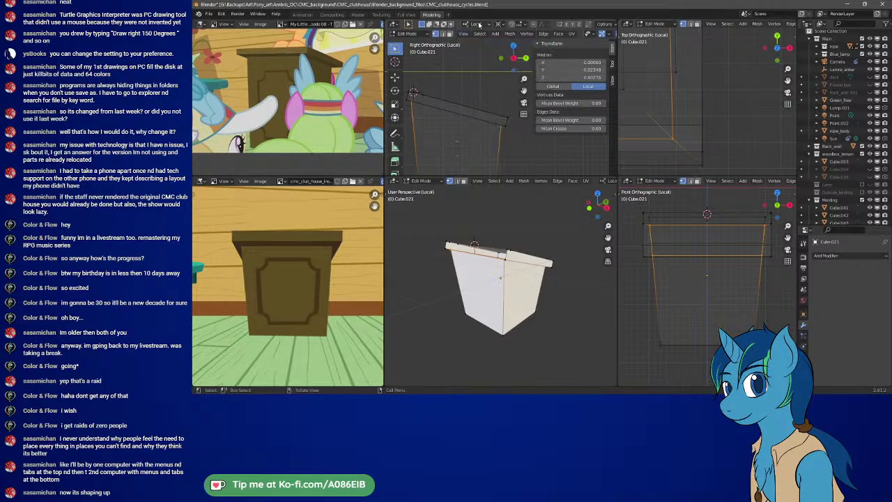
click(478, 25)
click(483, 49)
- Delete the four corner vertices of the inner rectangle on the slab's top, along with its face
middle_drag(483, 230, 483, 303)
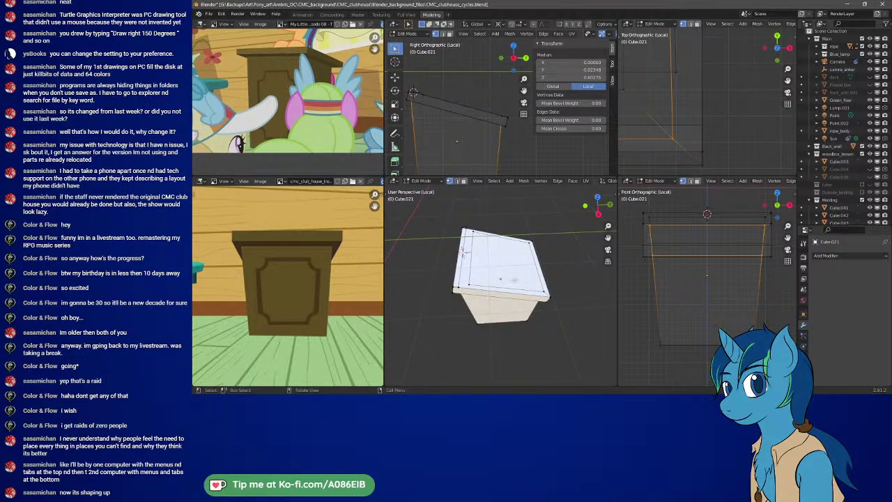
middle_drag(464, 251, 543, 273)
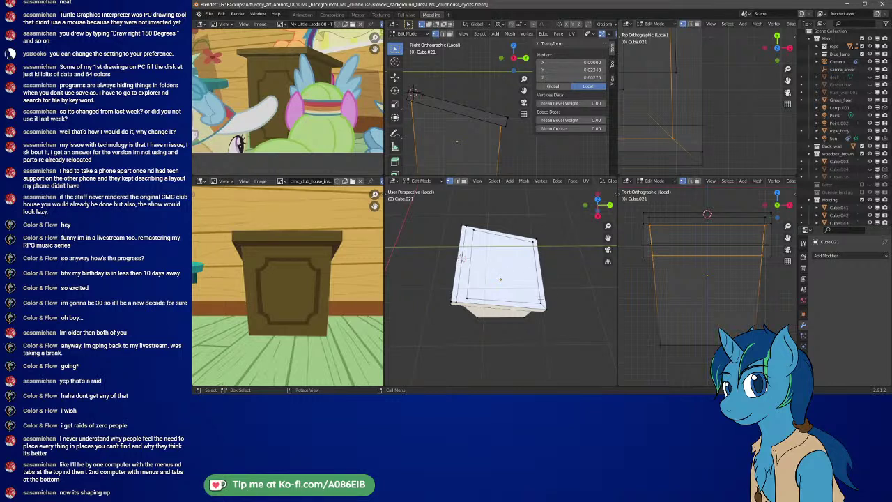
click(477, 288)
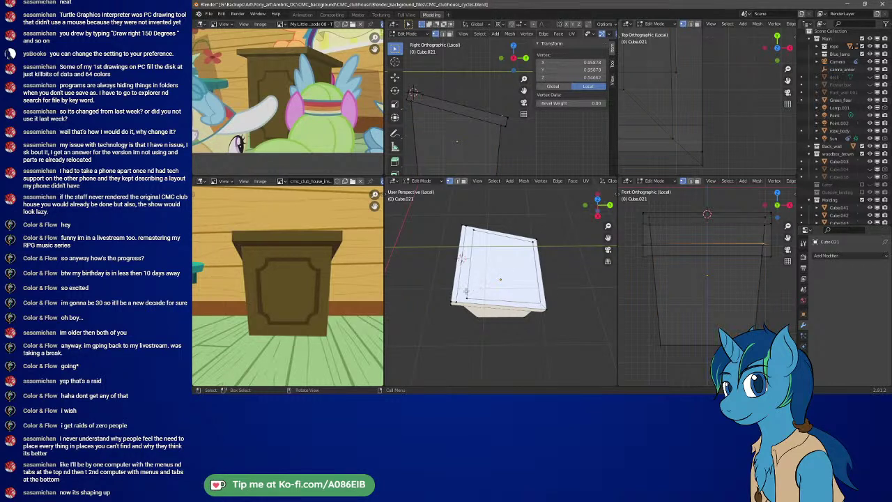
shift+click(466, 298)
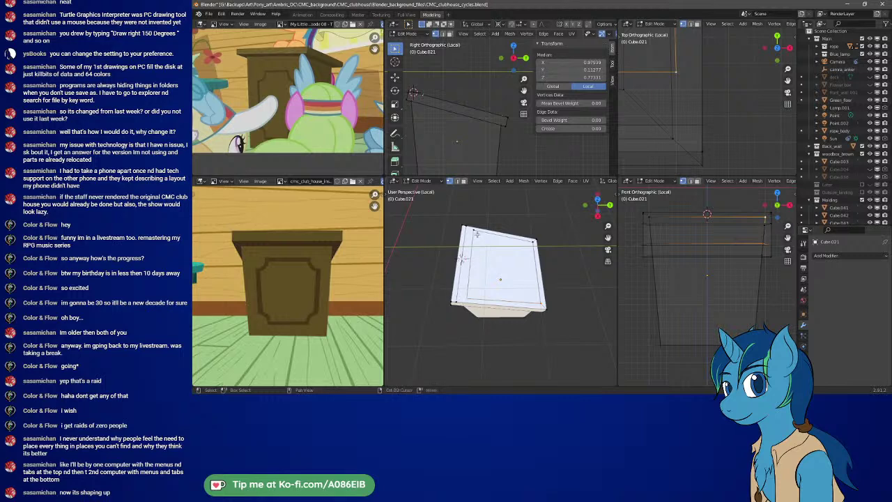
shift+click(528, 242)
shift+click(531, 244)
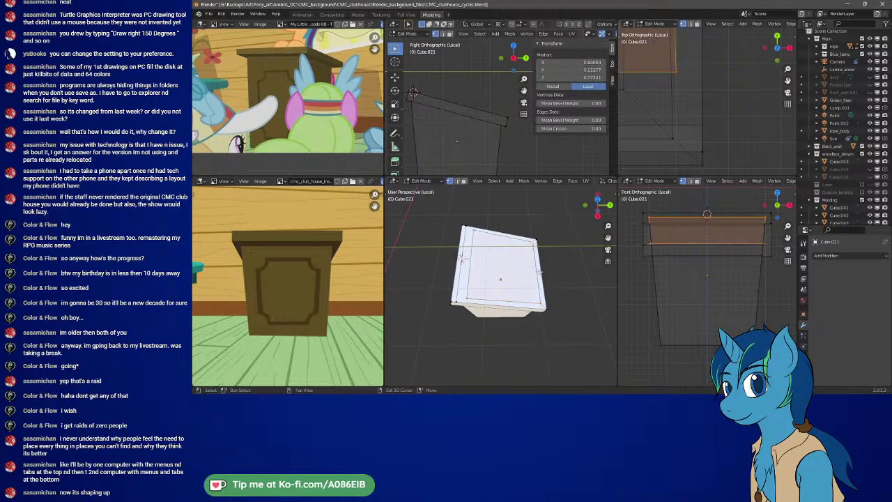
key(x)
click(516, 278)
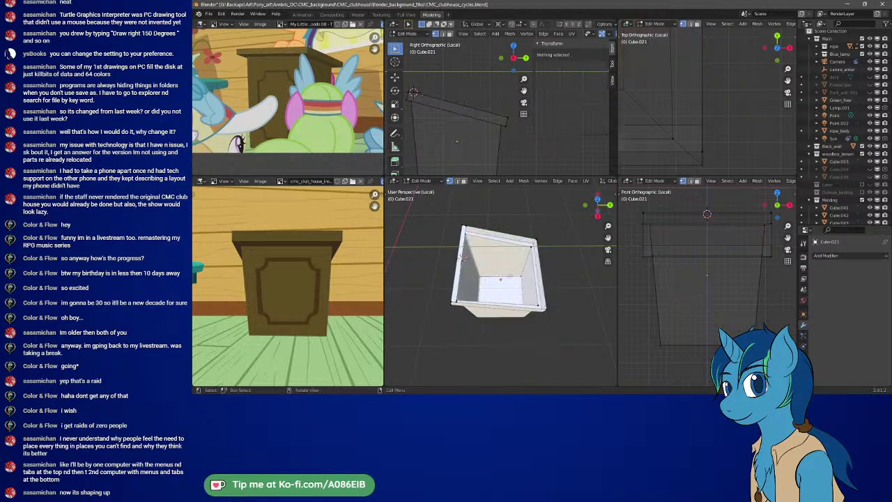
- Delete the two leftover stray vertices beside the slab's upper rear corners
scroll(463, 298, up, 5)
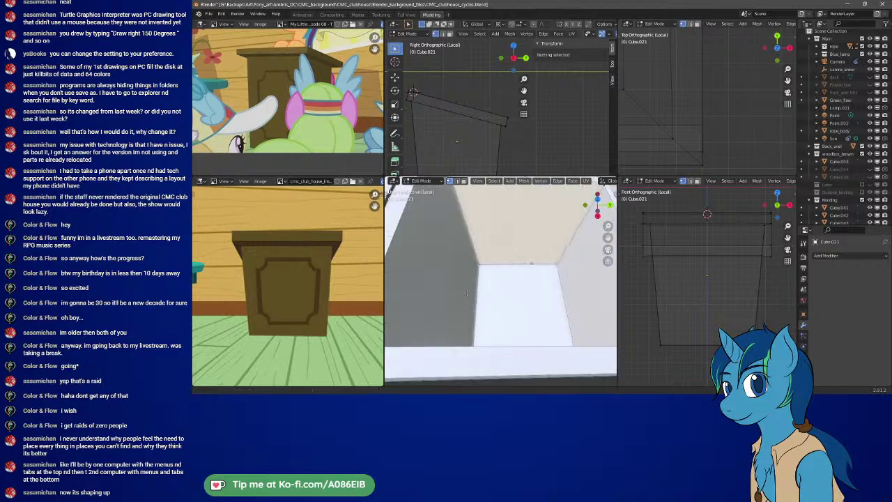
scroll(531, 281, down, 3)
scroll(530, 282, up, 3)
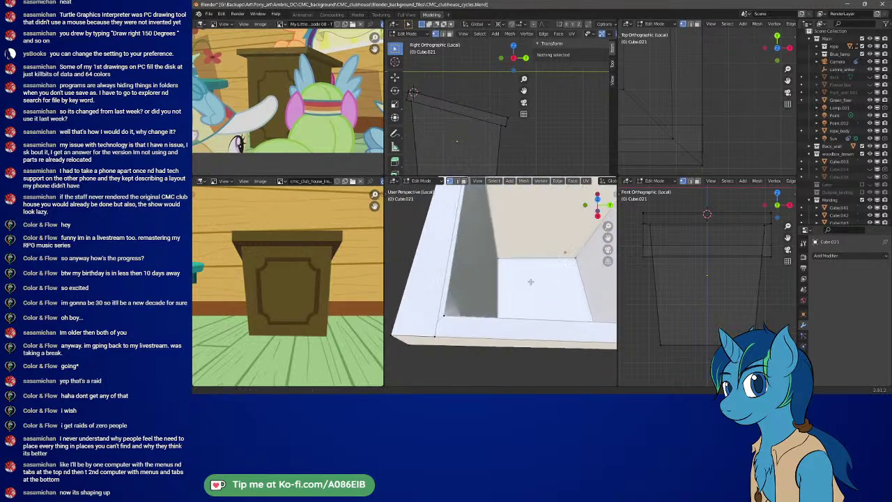
click(429, 340)
right_click(455, 334)
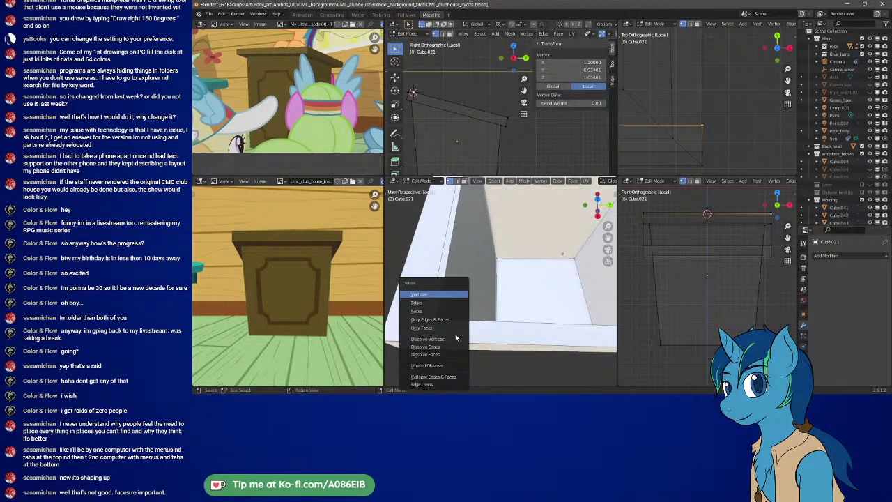
click(442, 298)
middle_drag(487, 259, 487, 362)
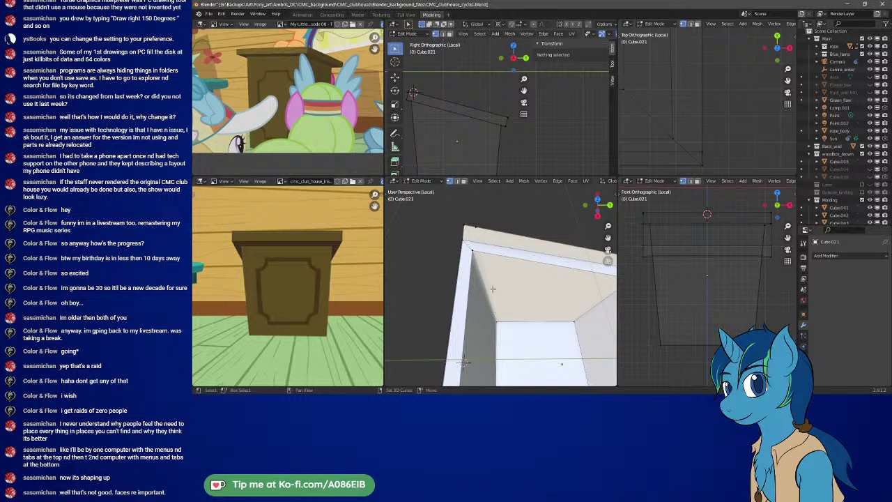
click(479, 226)
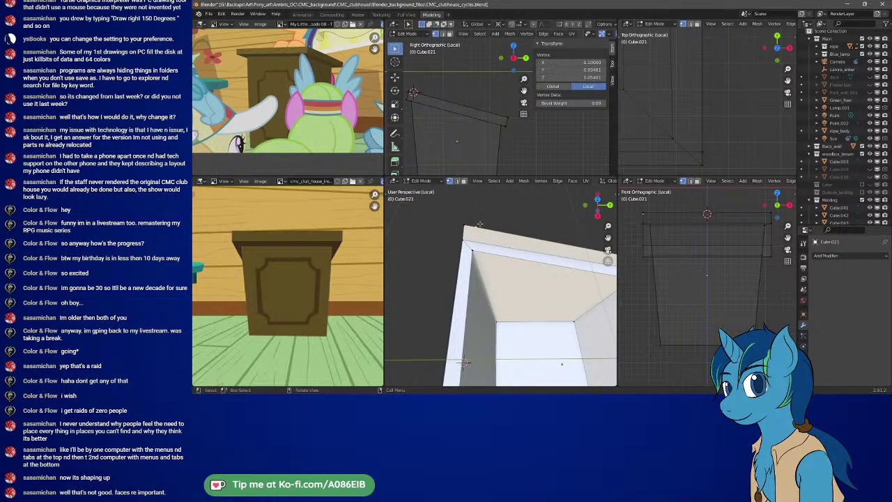
right_click(480, 225)
click(485, 247)
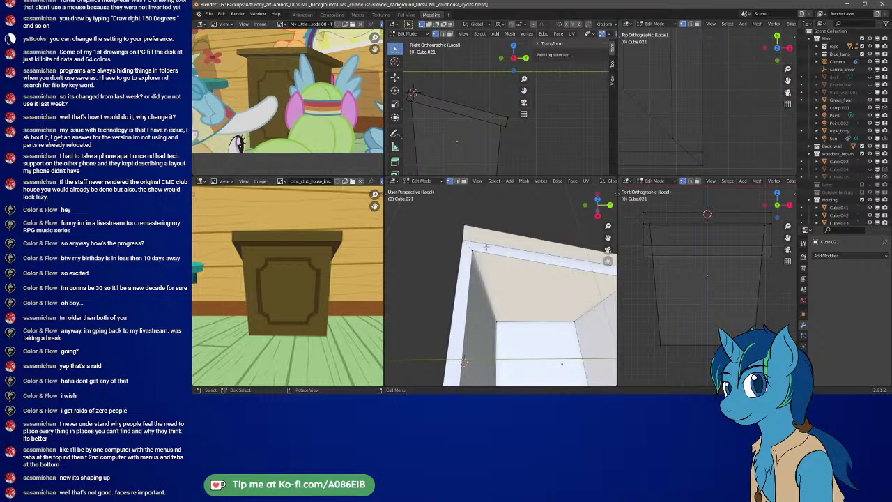
- Select the slab's four upper outer corner vertices and extrude their outline in place
scroll(497, 252, down, 4)
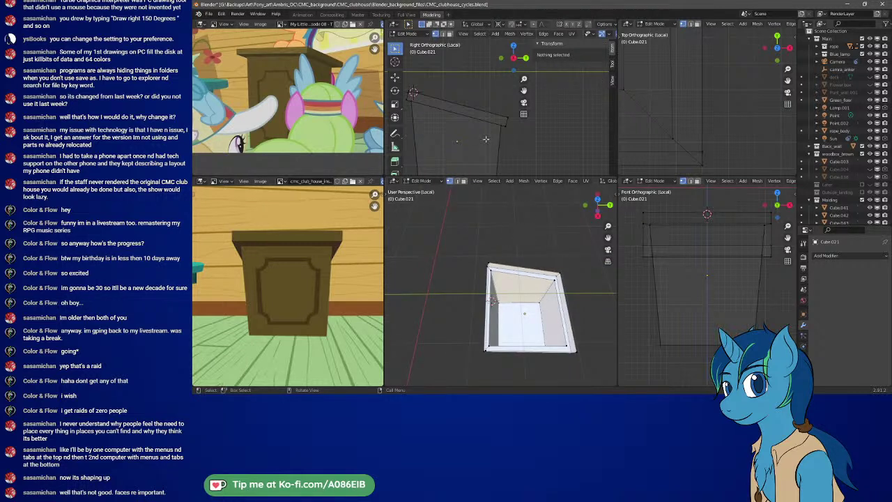
shift+middle_drag(415, 90, 423, 120)
key(c)
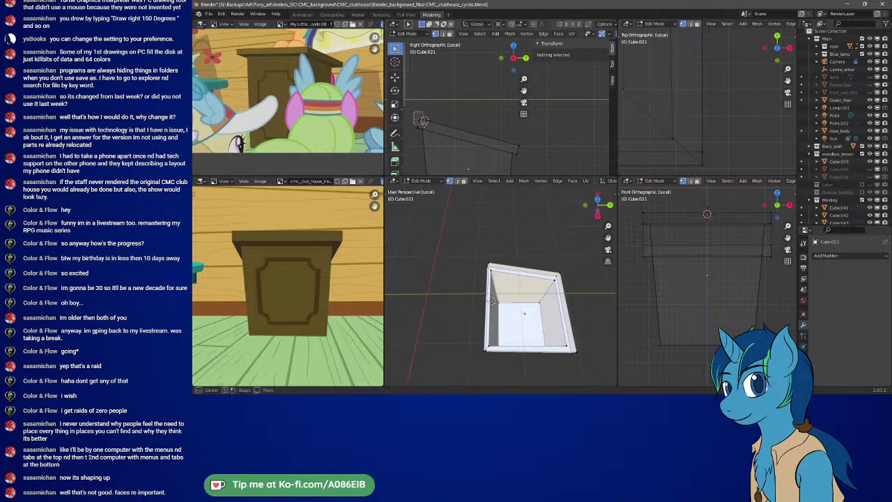
click(423, 120)
right_click(502, 136)
shift+click(517, 147)
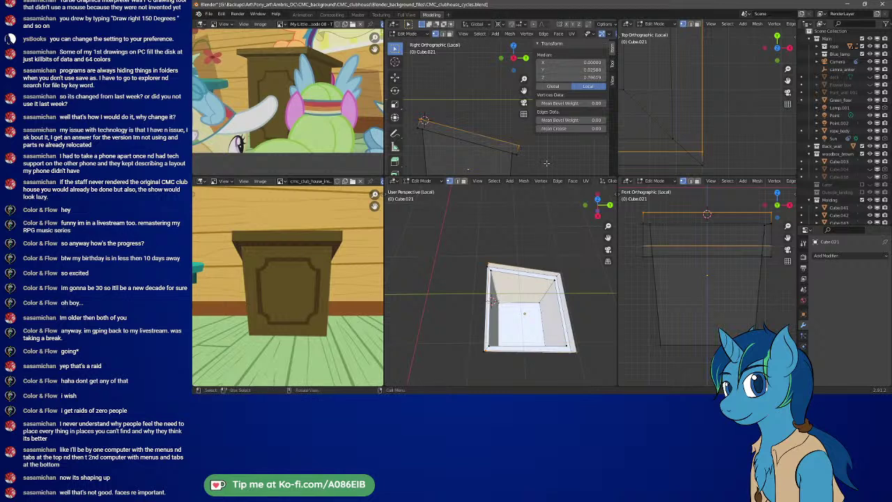
scroll(717, 97, down, 5)
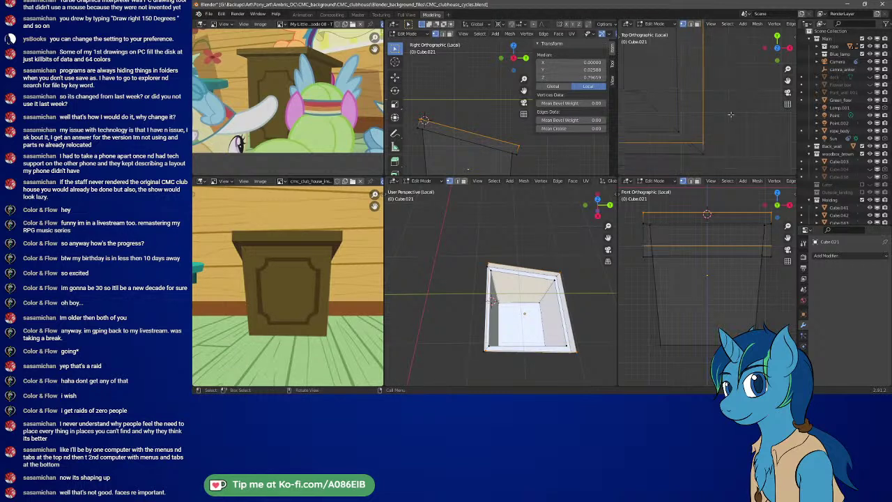
shift+middle_drag(716, 99, 743, 172)
scroll(743, 172, down, 3)
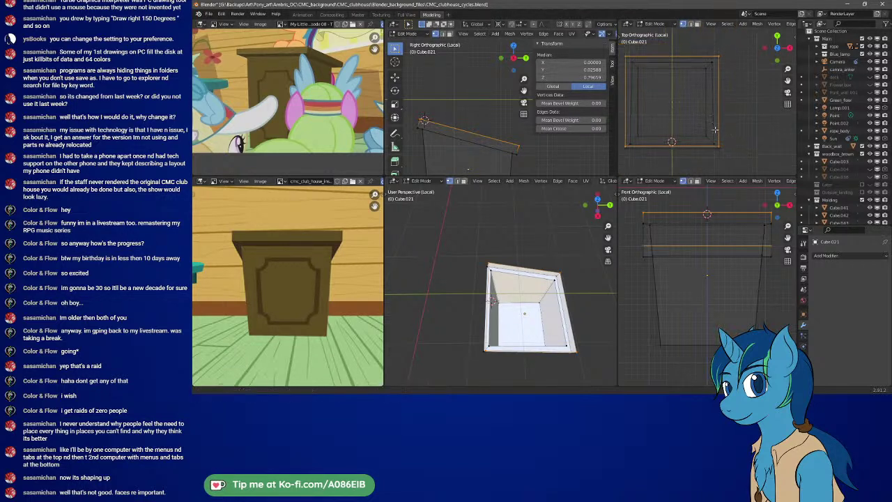
key(g)
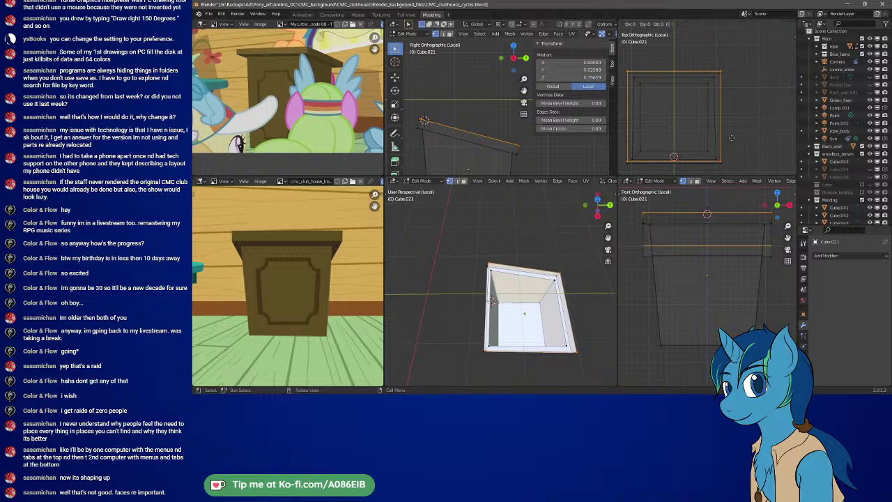
right_click(742, 144)
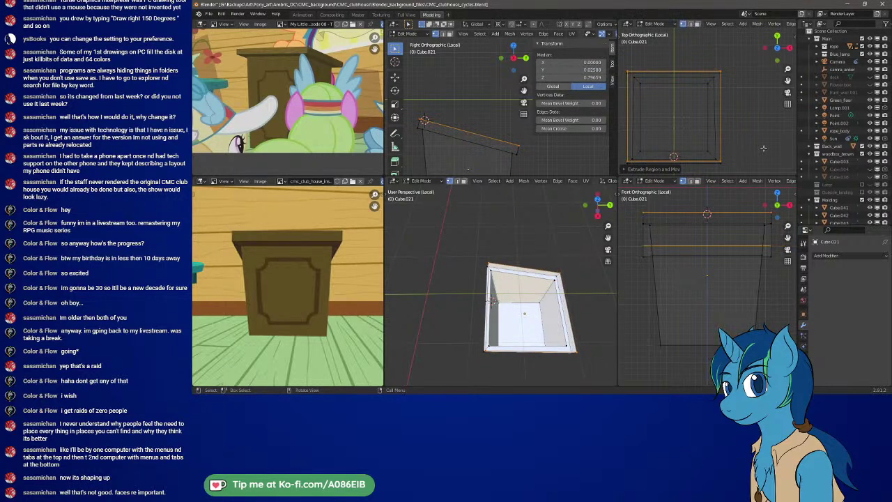
key(e)
key(s)
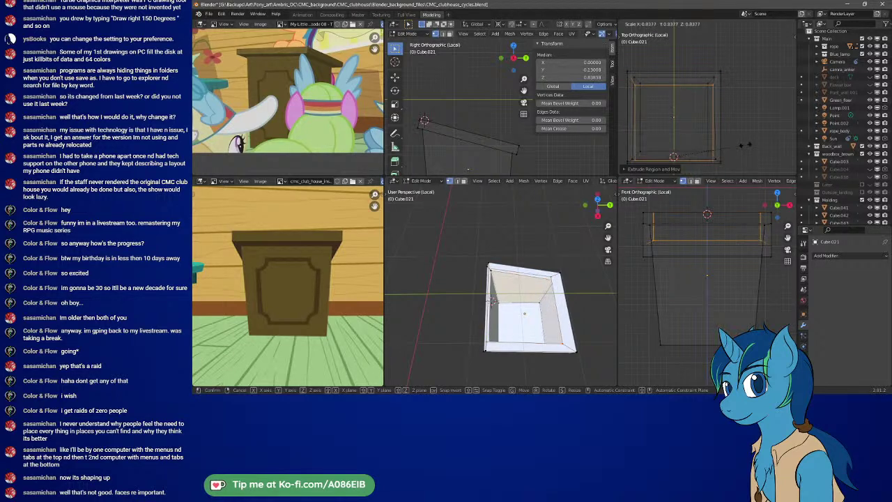
click(724, 134)
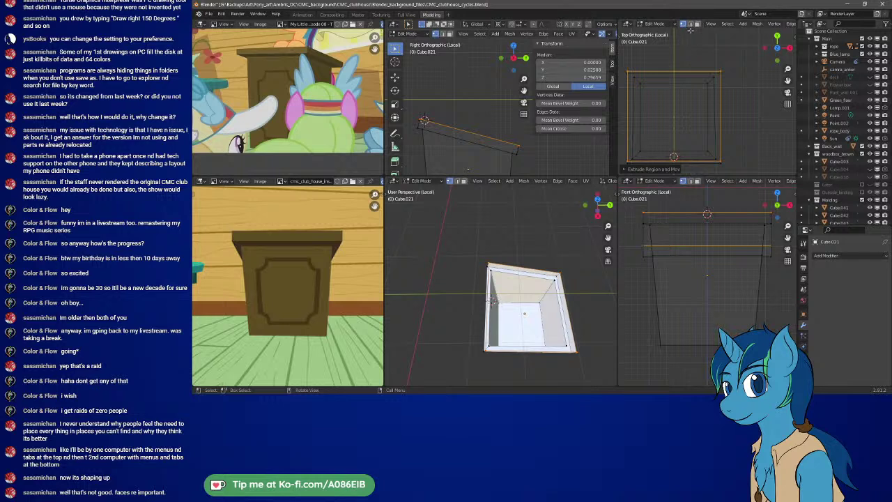
scroll(704, 25, down, 5)
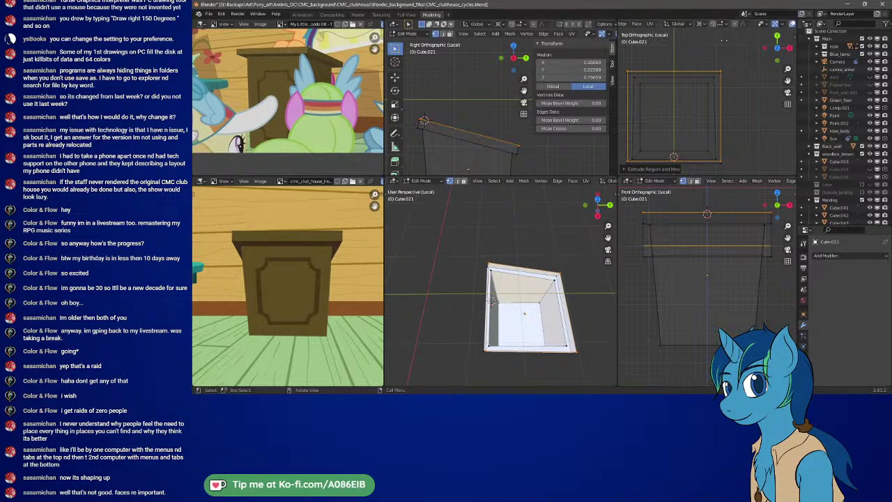
click(688, 25)
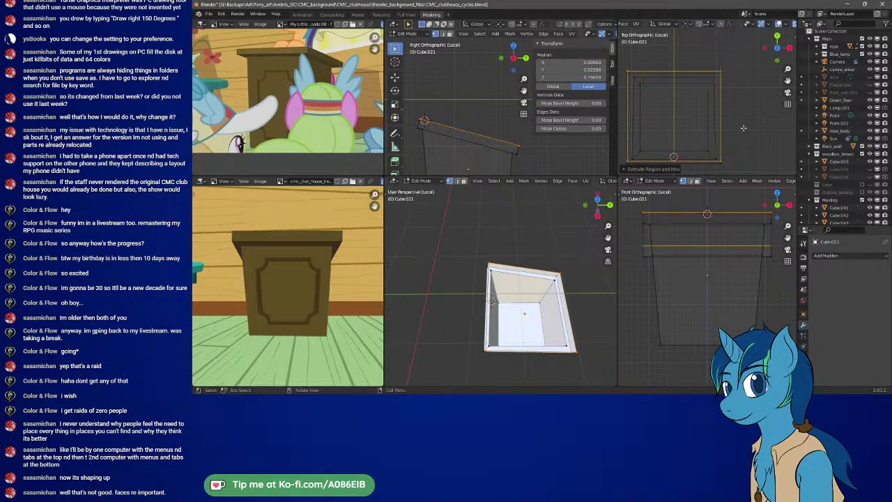
key(s)
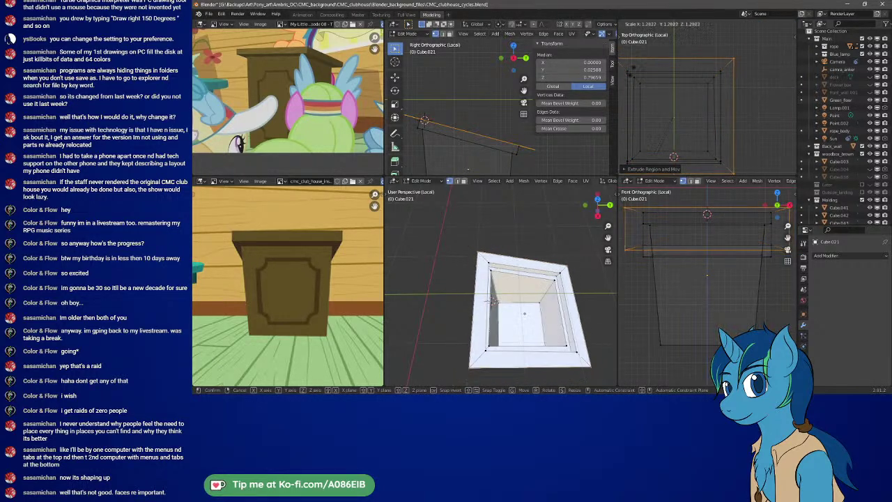
right_click(754, 130)
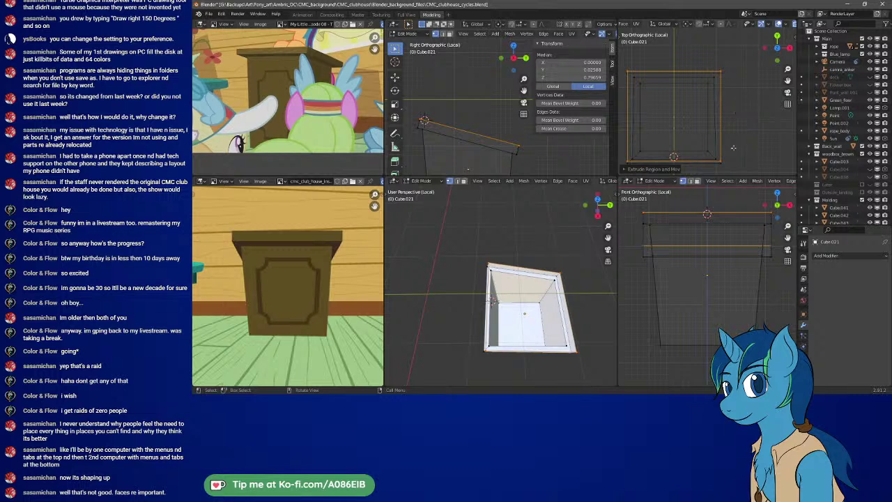
- Scale the extruded outline slightly inward to form a narrow rim and fill its opening with a face
key(s)
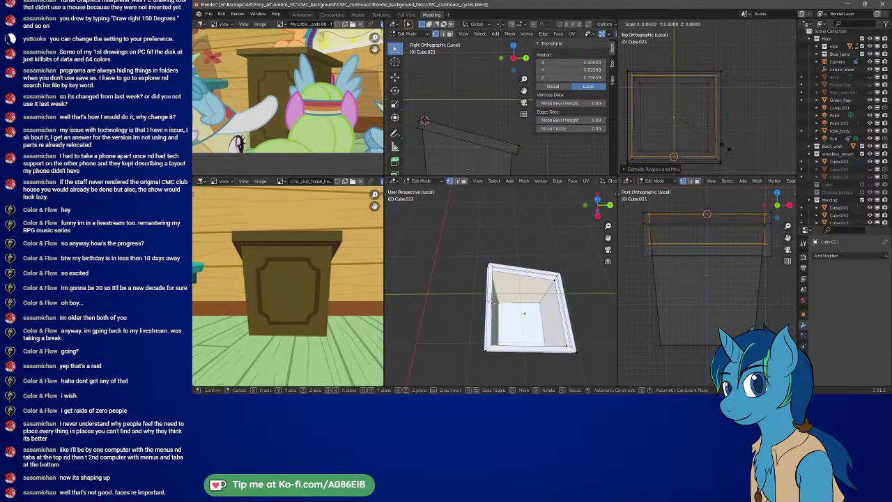
click(742, 141)
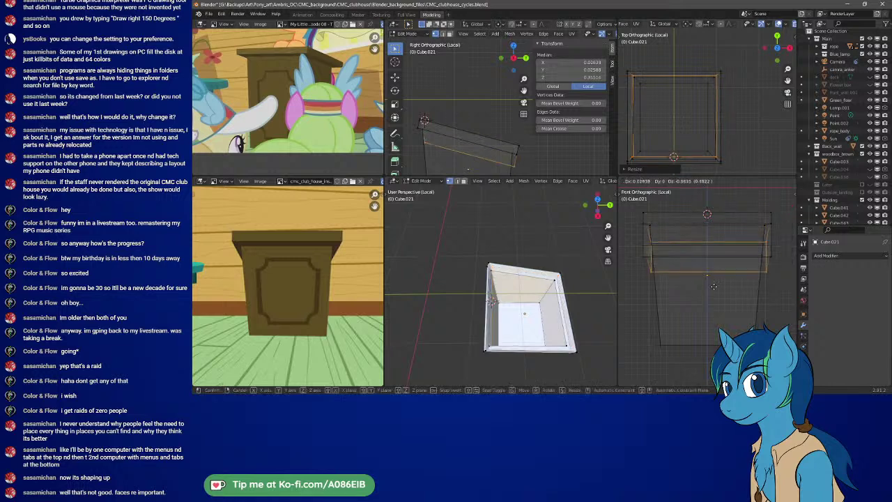
middle_drag(505, 140, 521, 151)
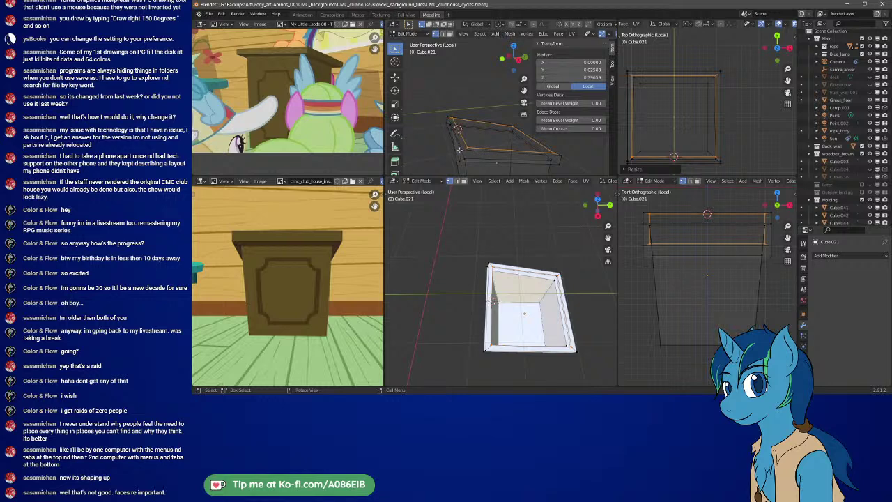
key(f)
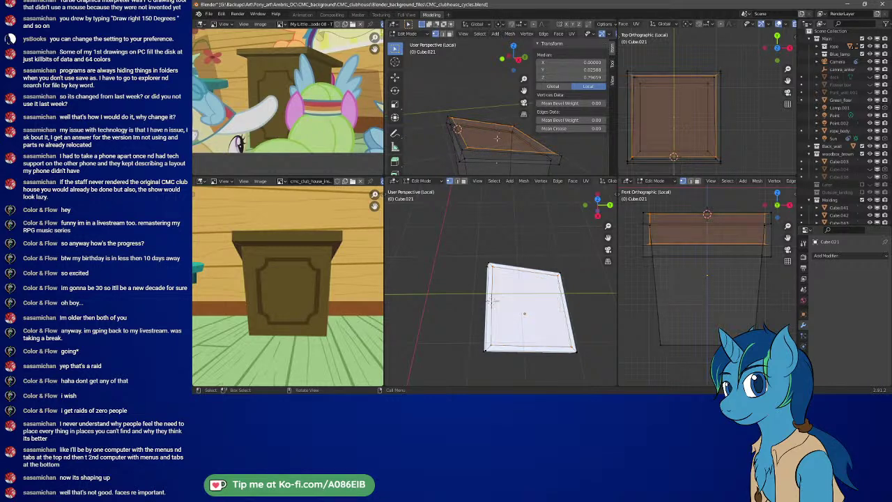
- Fill the missing side face at the slab's higher end using its four corner vertices
key(b)
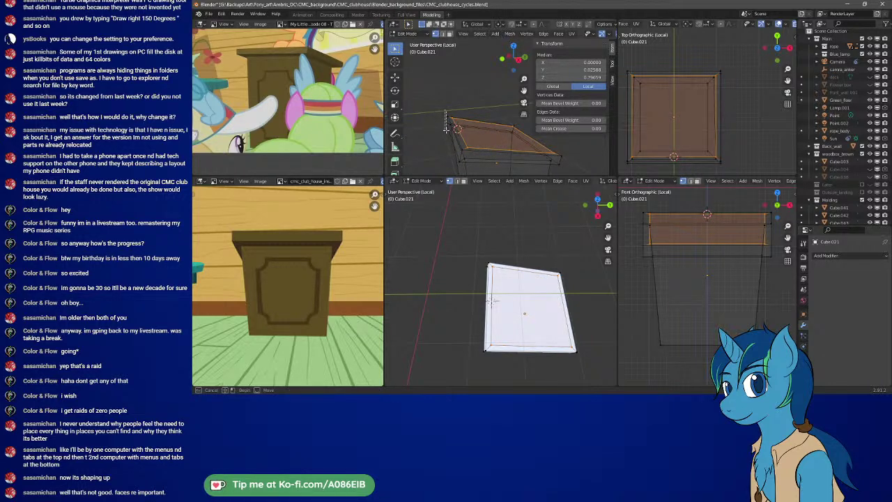
drag(450, 130, 448, 133)
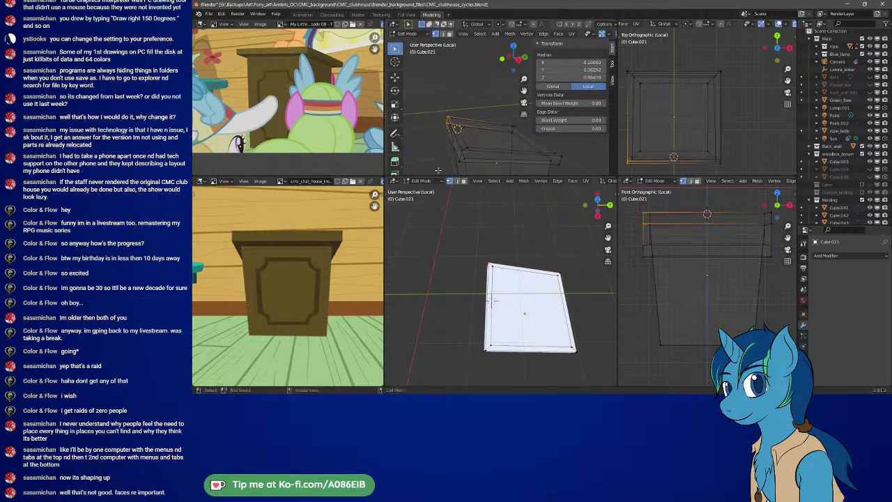
middle_drag(465, 161, 480, 155)
shift+click(481, 152)
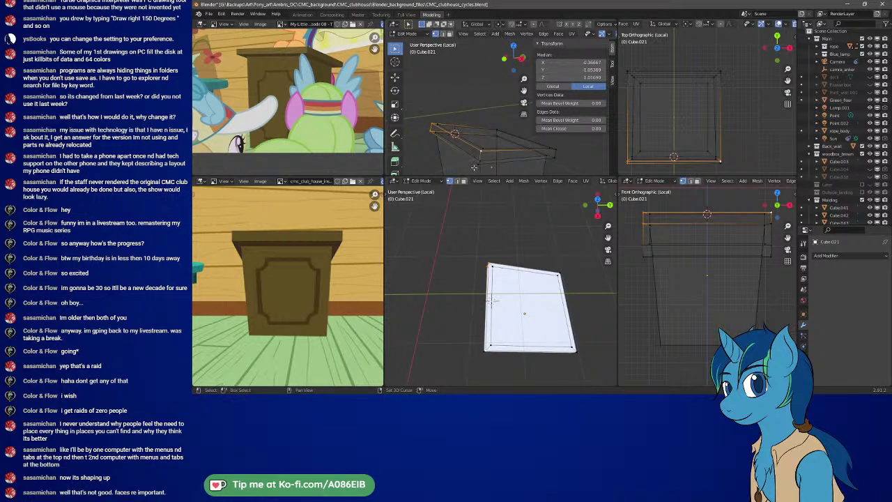
shift+click(475, 167)
key(f)
- Extrude the inner top face about 0.1 down into the slab along its normal, and return to Object Mode
middle_drag(512, 325, 462, 297)
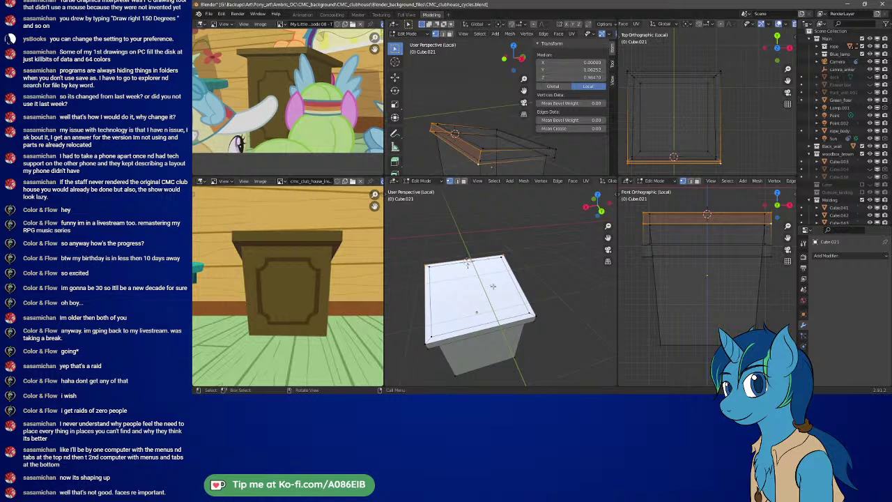
click(429, 273)
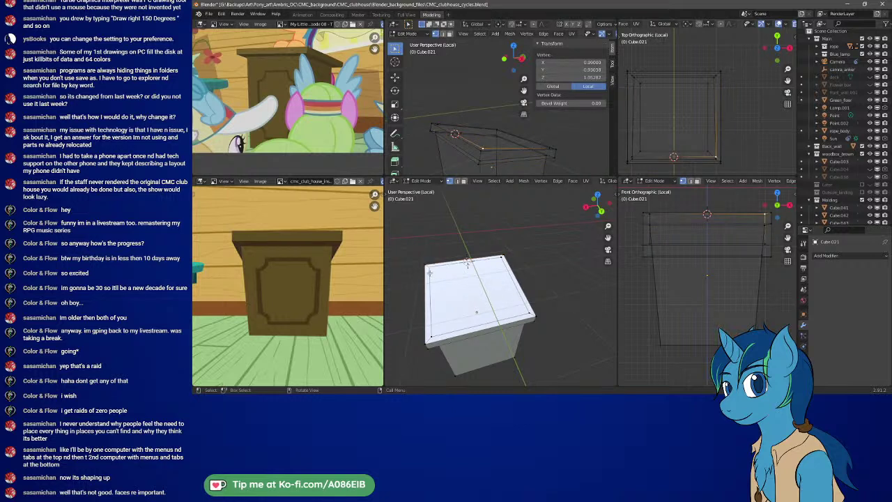
shift+click(499, 261)
shift+click(520, 312)
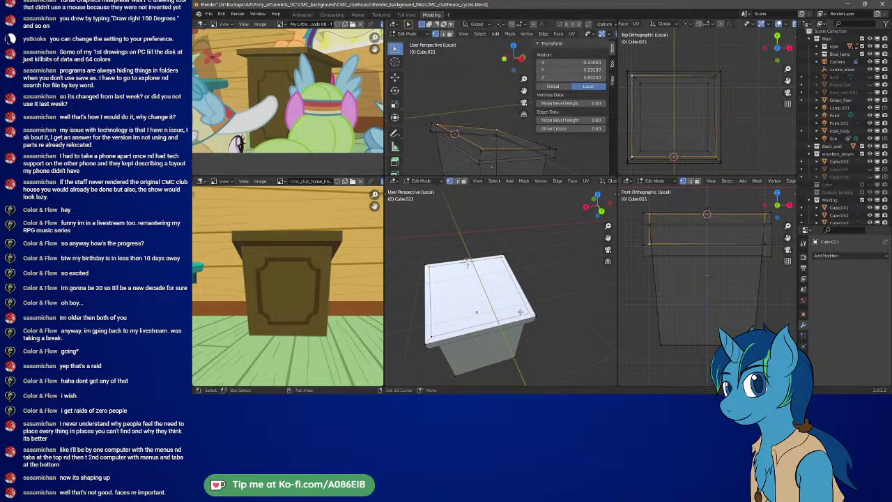
shift+click(431, 332)
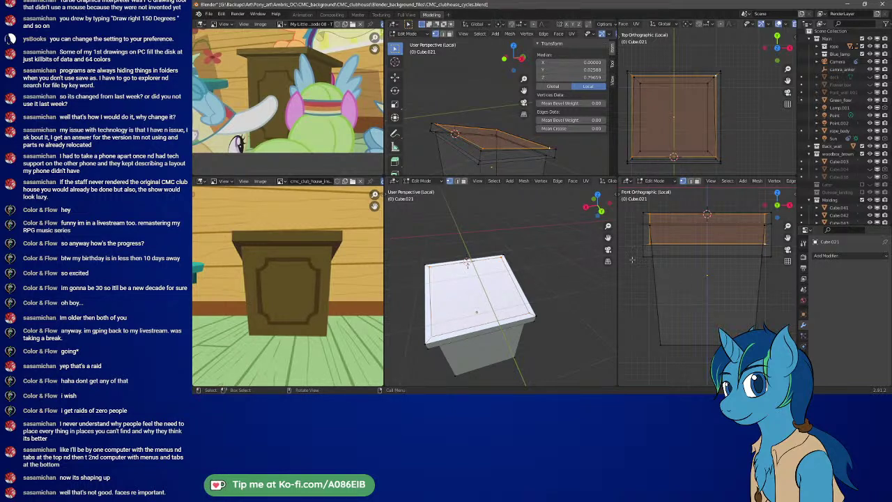
key(KP_3)
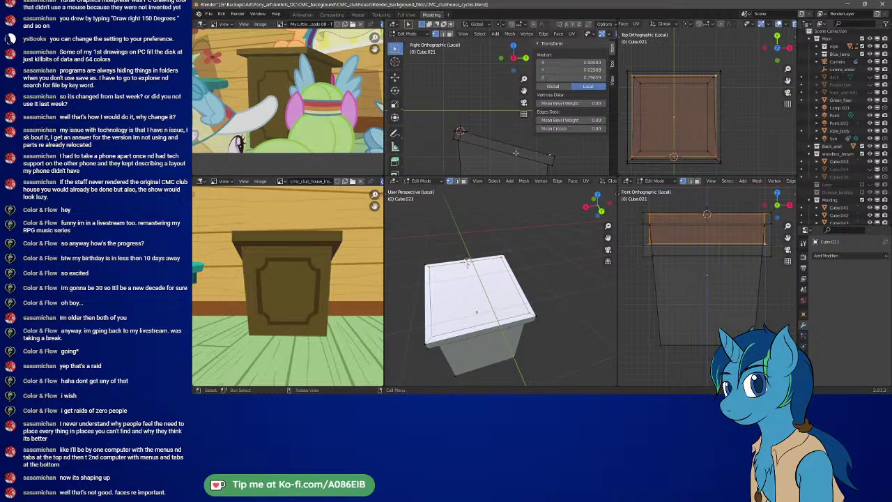
shift+middle_drag(515, 153, 497, 134)
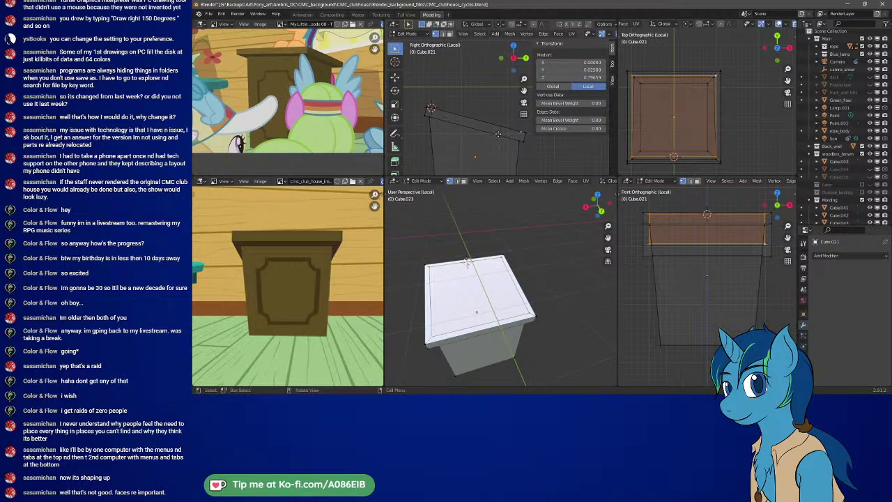
key(e)
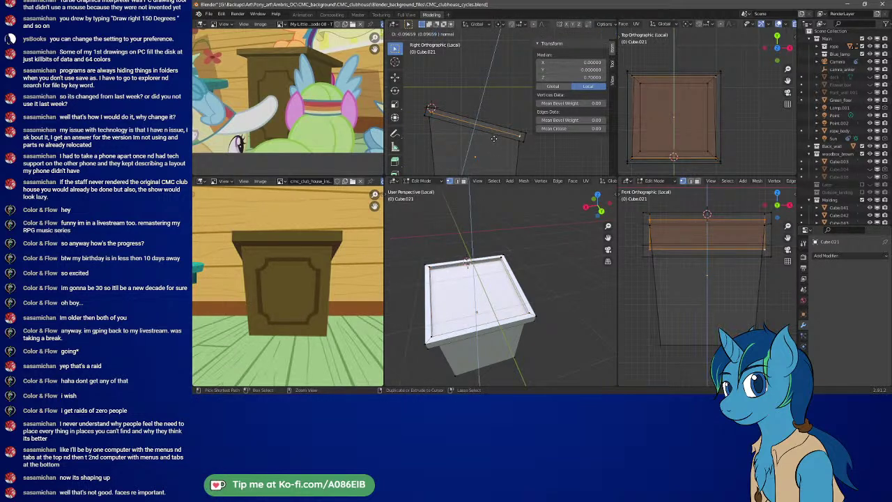
click(491, 138)
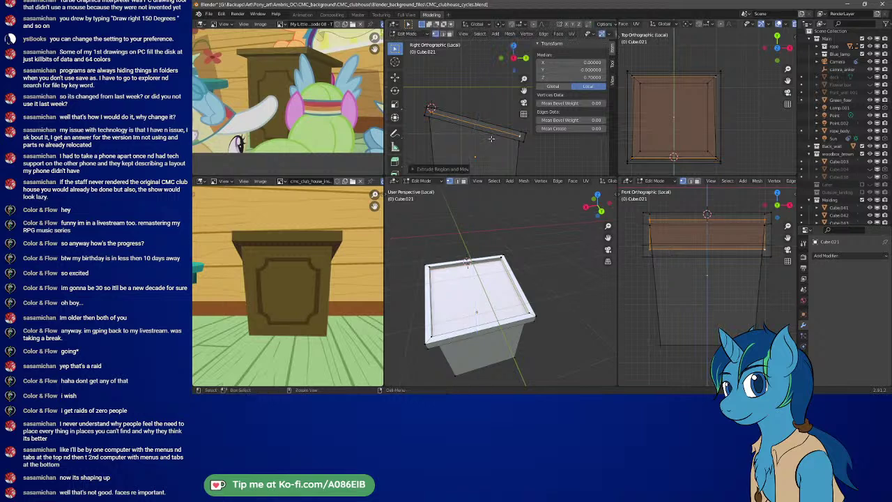
key(Tab)
- Show the podium in Rendered shading in the perspective view and open its material settings
middle_drag(491, 138, 476, 145)
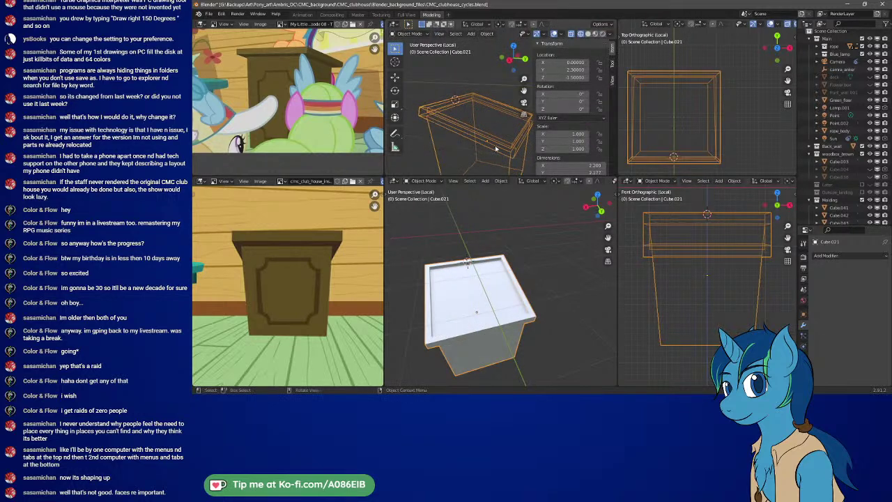
middle_drag(475, 297, 492, 269)
key(KP_3)
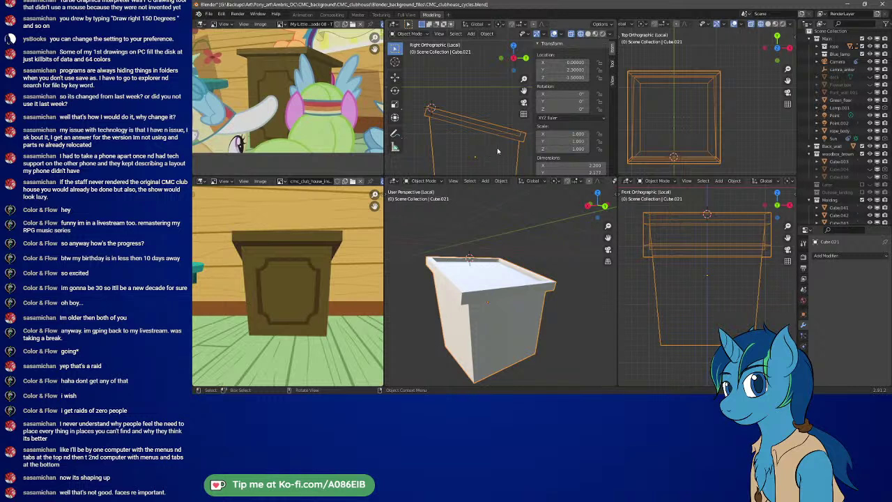
shift+middle_drag(673, 115, 713, 100)
middle_drag(504, 356, 511, 296)
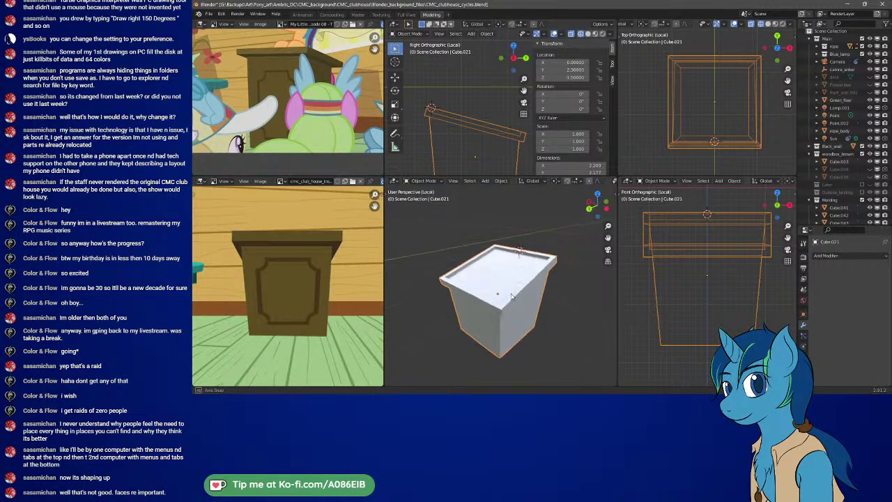
key(z)
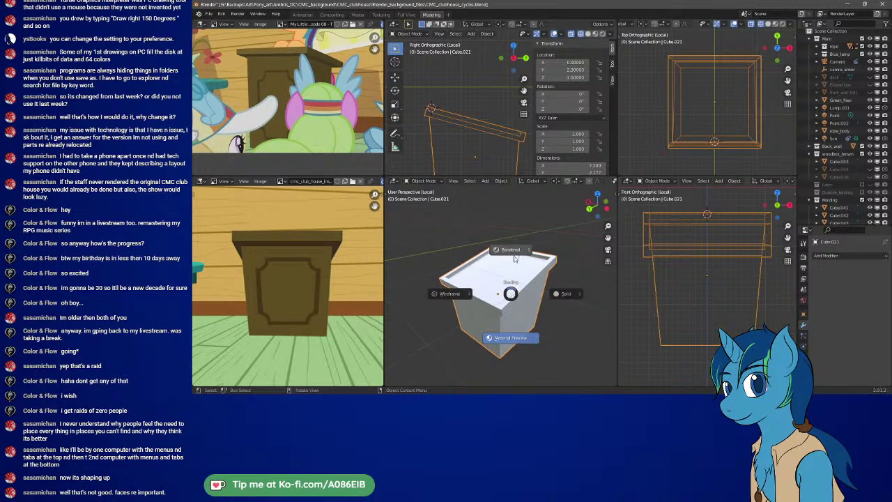
click(515, 256)
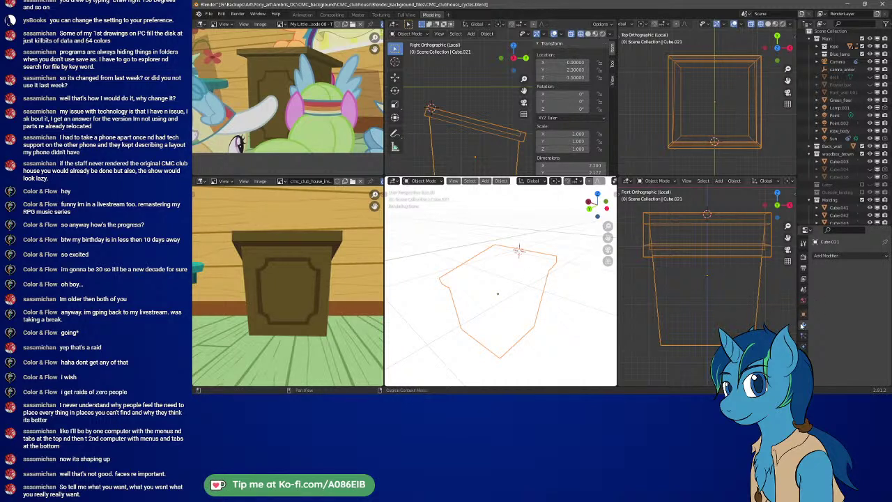
click(803, 300)
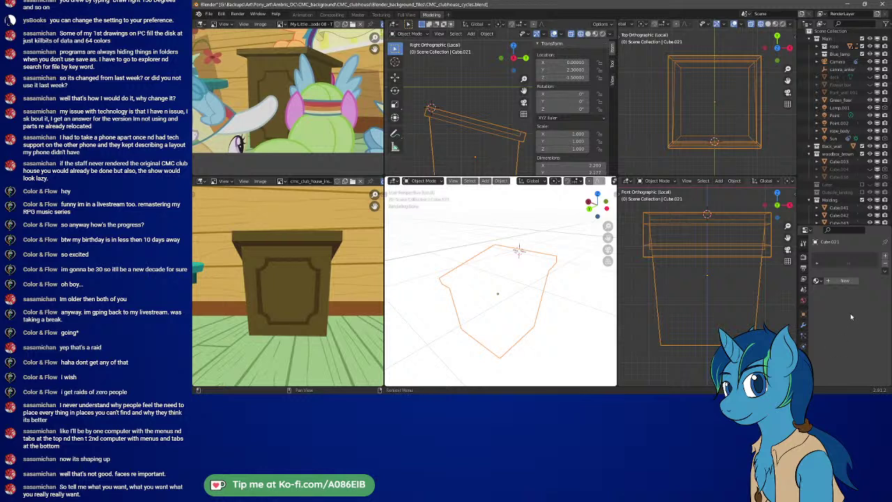
scroll(806, 343, down, 2)
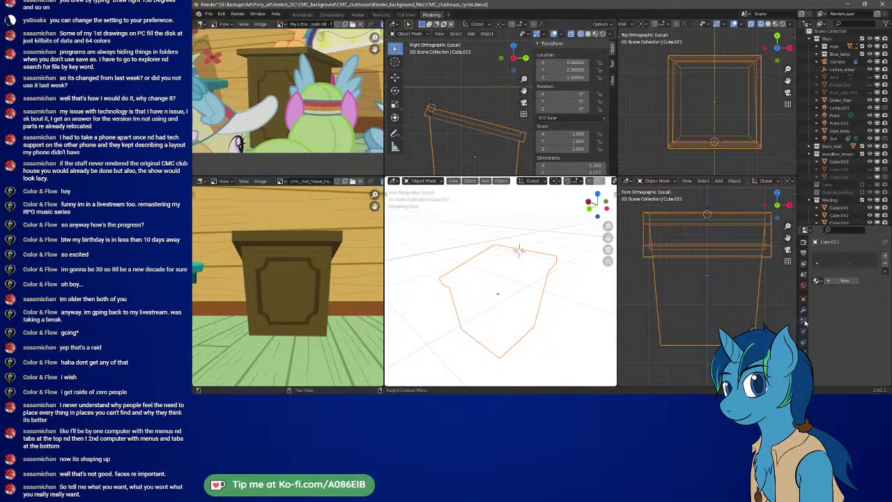
- Darken the world background colour to a mid grey with a value of about 0.453
click(805, 289)
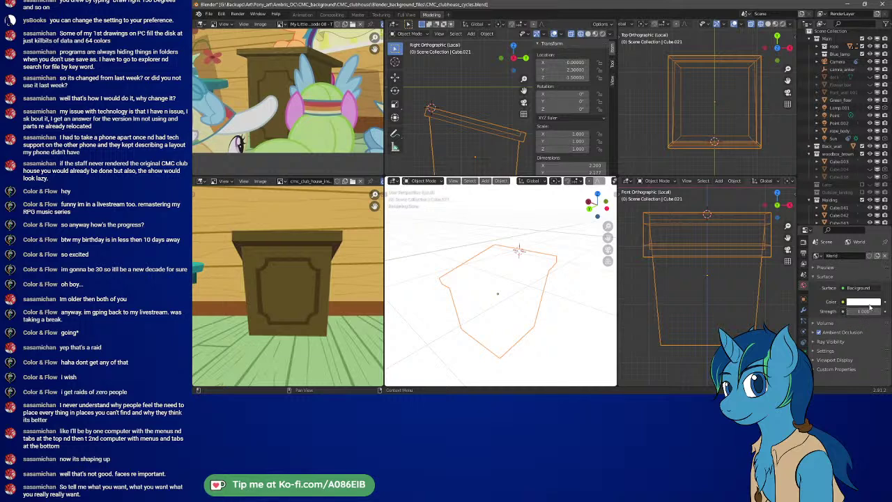
click(869, 305)
drag(875, 198, 871, 228)
middle_drag(551, 300, 494, 321)
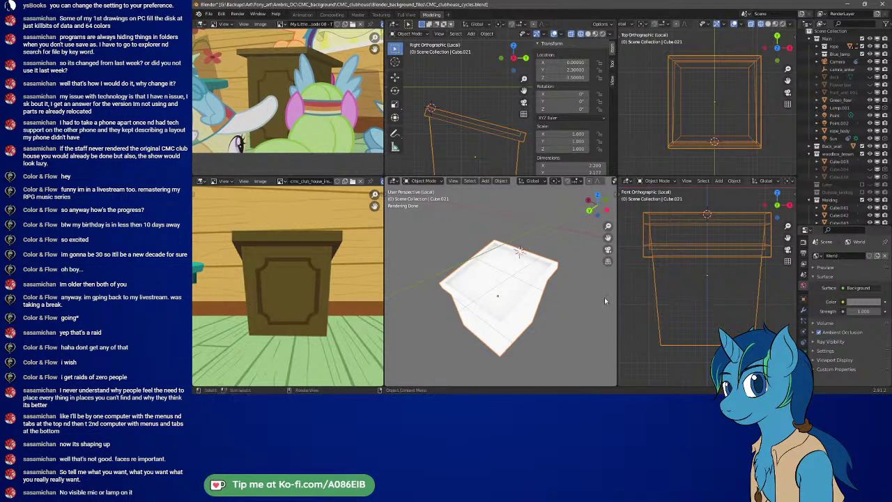
- Switch the perspective view to Material Preview shading and set the world background colour back to white
key(z)
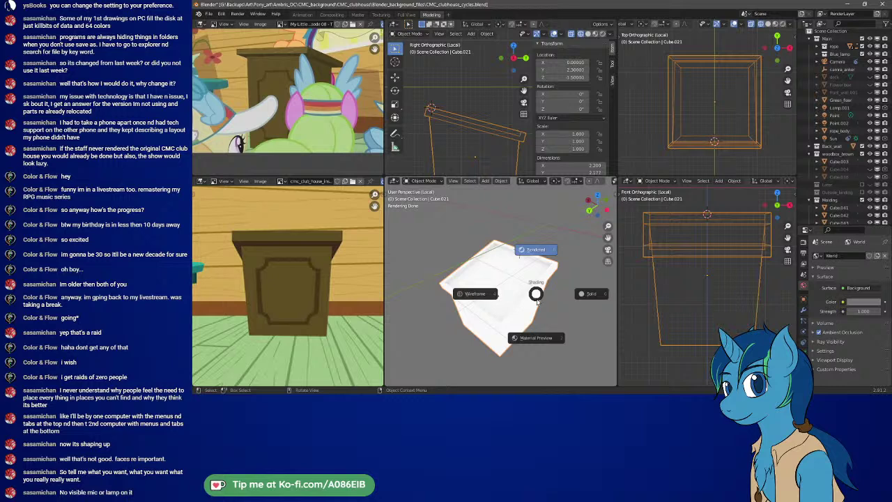
click(537, 339)
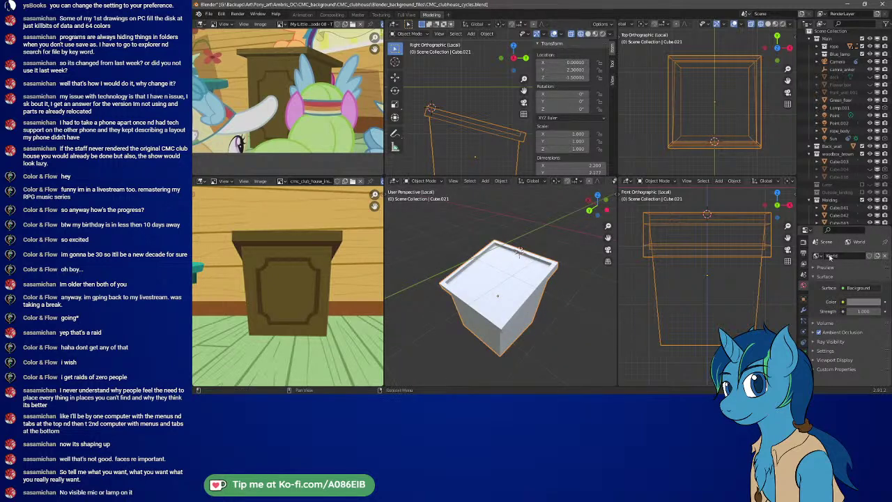
click(855, 306)
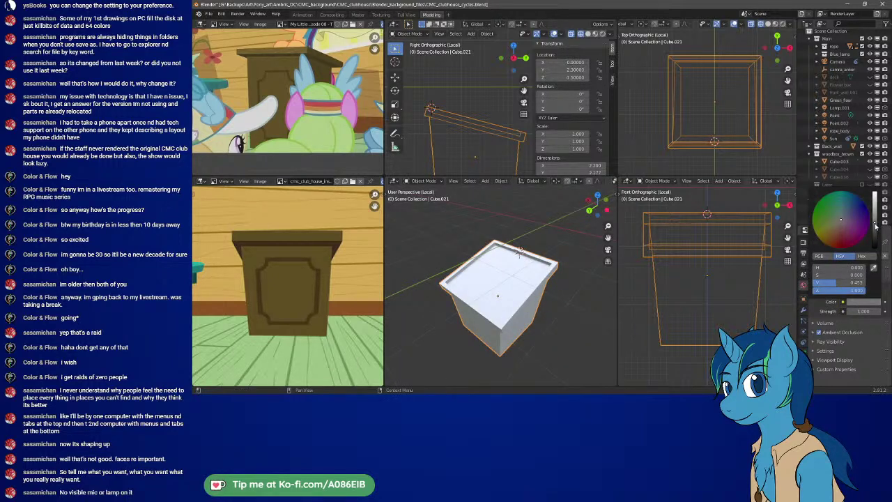
drag(875, 226, 875, 194)
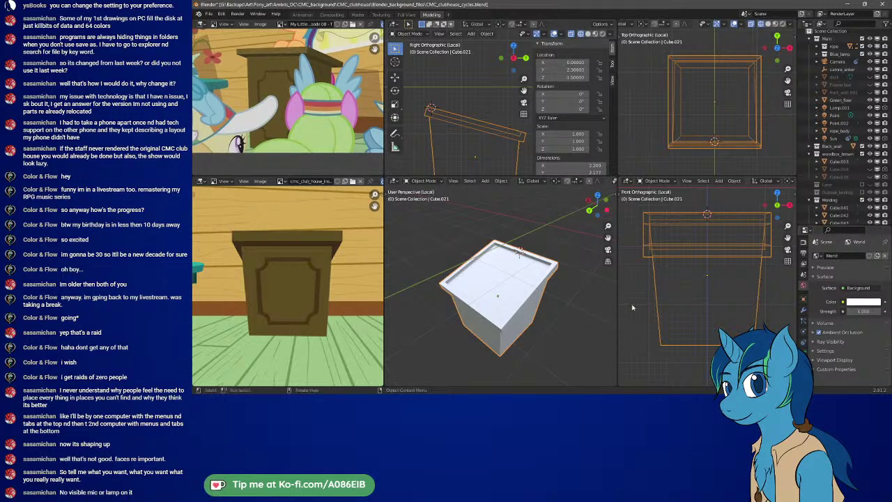
- Check the podium's recessed top from different angles and save the file
middle_drag(527, 322, 590, 304)
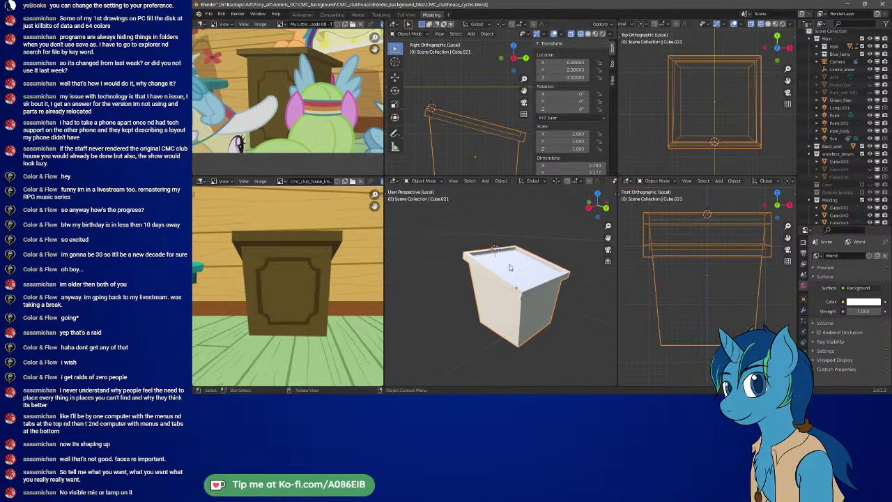
middle_drag(509, 268, 503, 298)
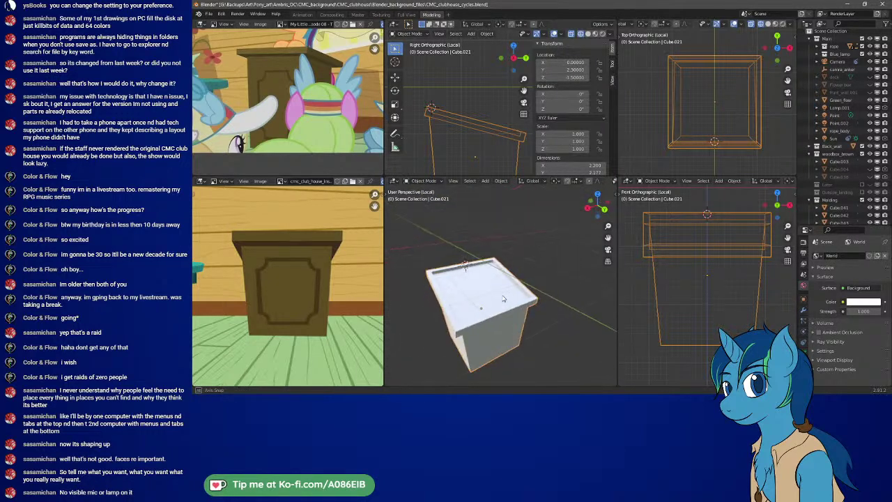
key(ctrl+s)
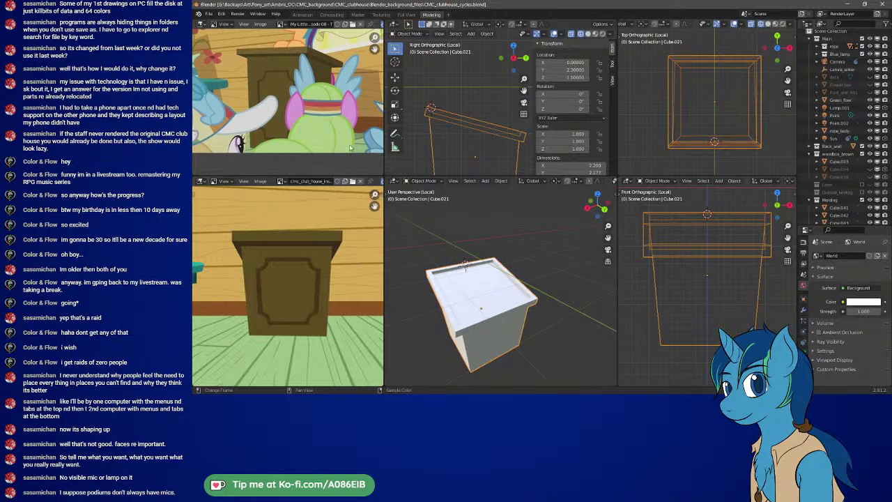
- Compare the podium with the reference image, then leave local view in the perspective viewport and show the clubhouse through the camera
middle_drag(336, 88, 330, 126)
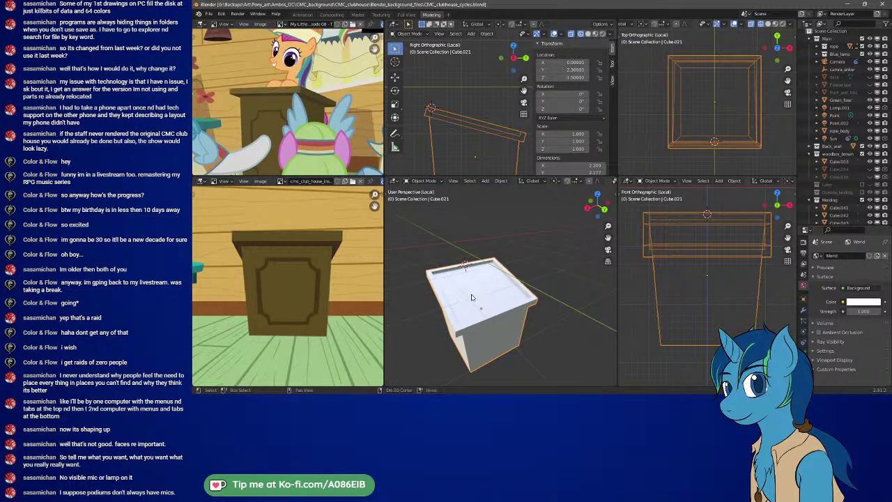
middle_drag(460, 285, 505, 301)
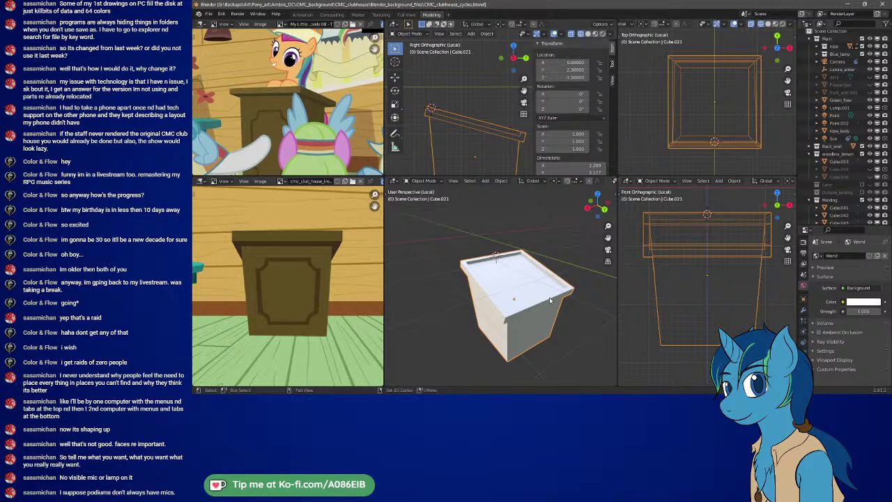
shift+middle_drag(542, 300, 496, 252)
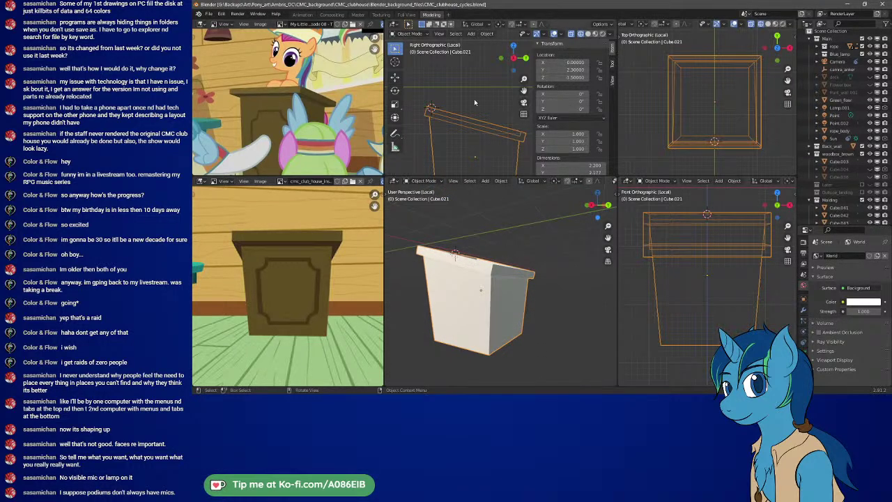
scroll(490, 120, down, 2)
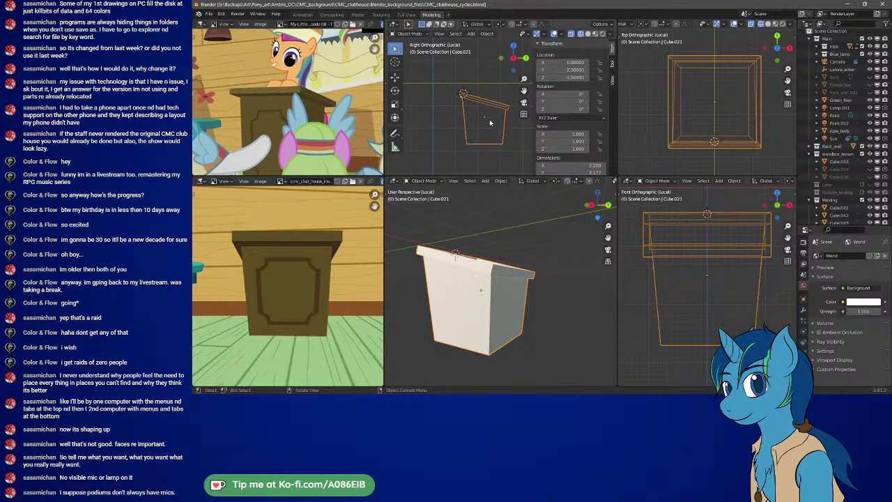
middle_drag(496, 265, 559, 306)
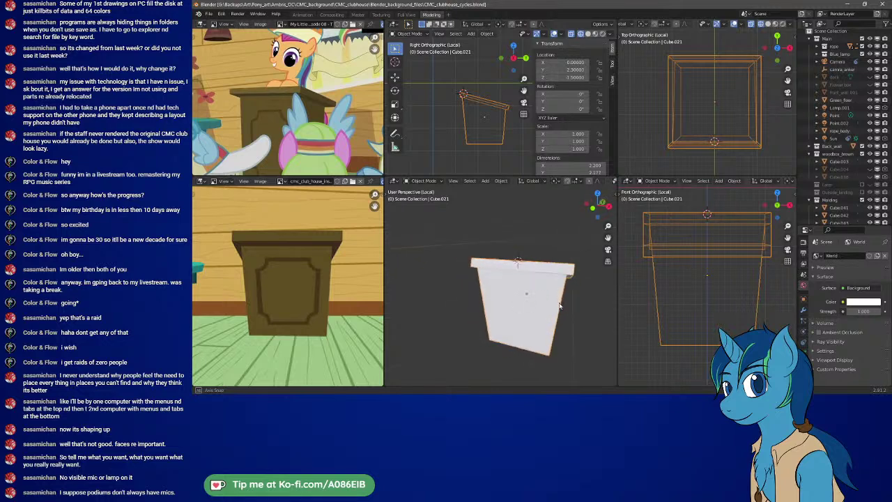
key(KP_Divide)
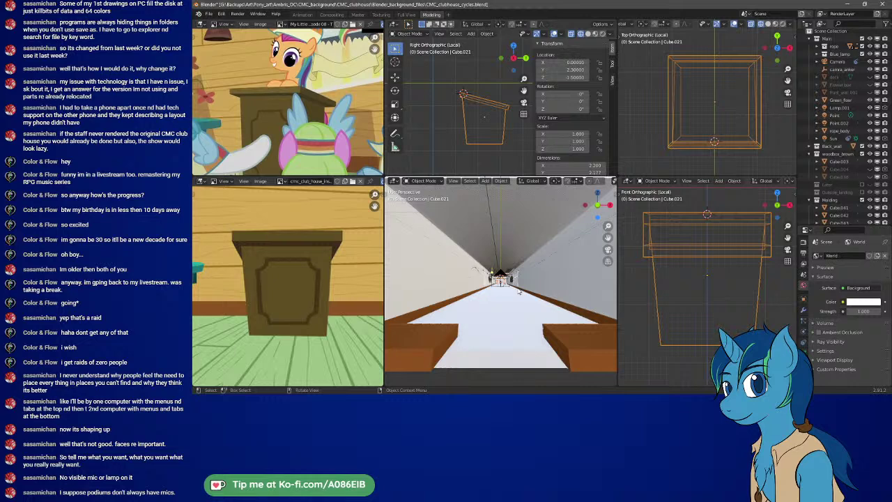
key(KP_0)
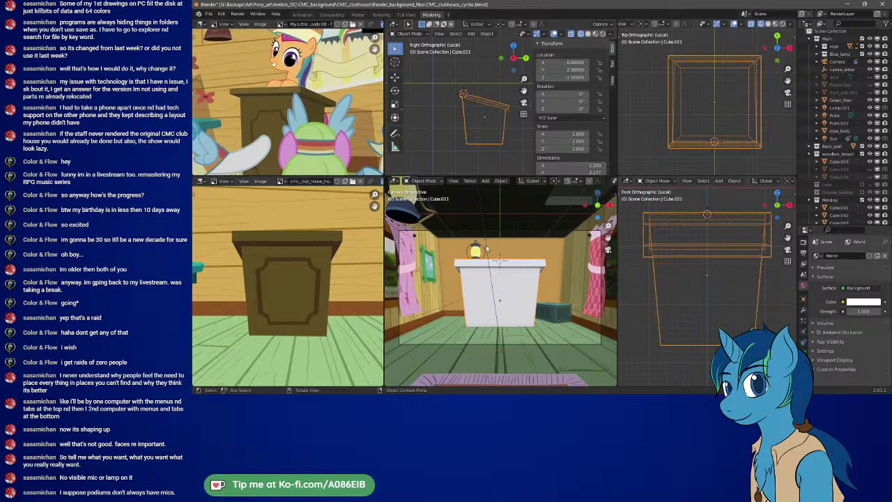
- Create a linked duplicate of the podium and leave it in the original's position
click(501, 181)
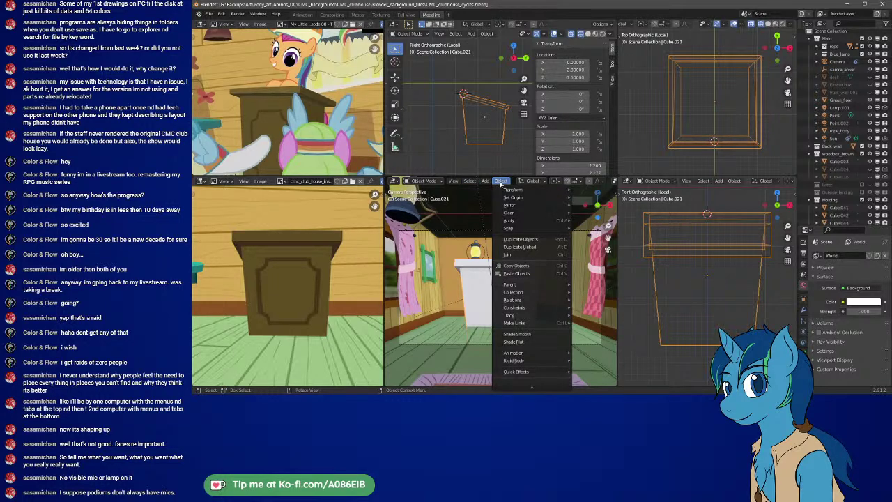
click(499, 251)
right_click(541, 249)
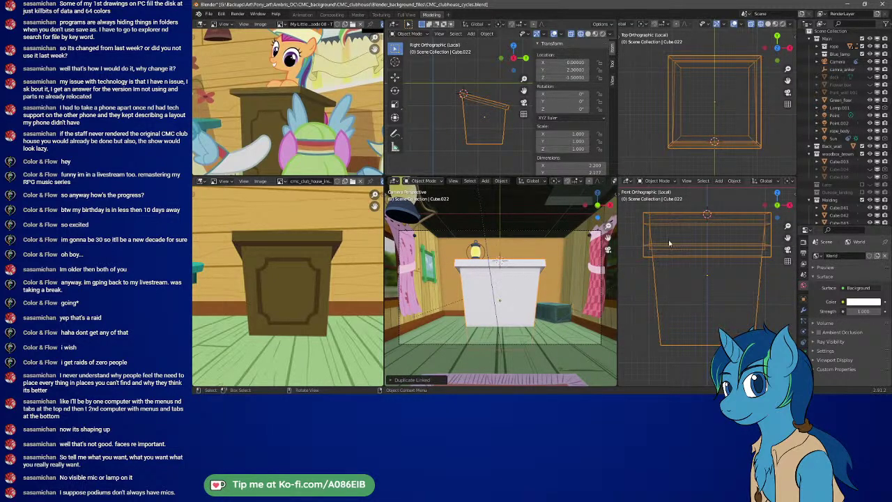
click(530, 296)
key(g)
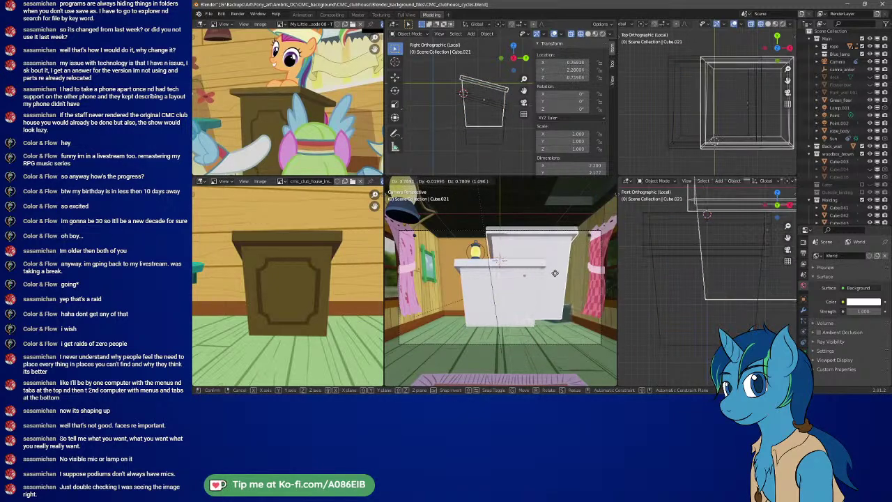
key(Escape)
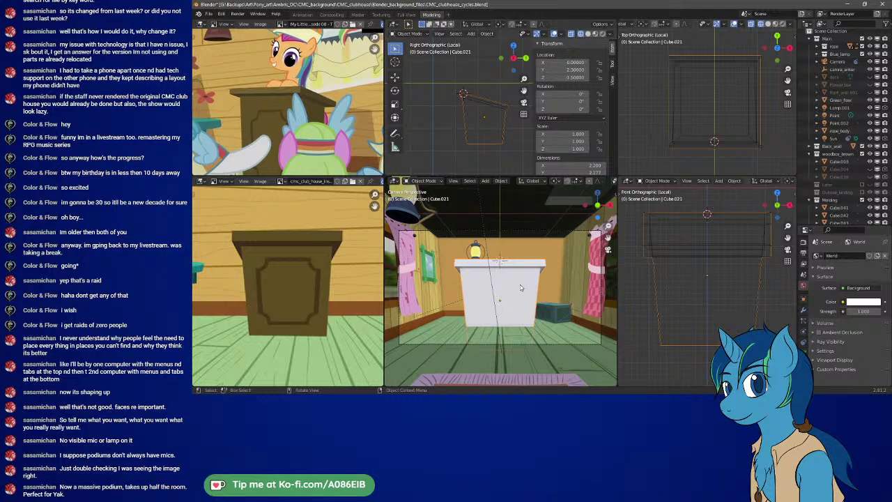
- Rename the original podium object Cube.021 as woodstand_01
scroll(862, 133, down, 5)
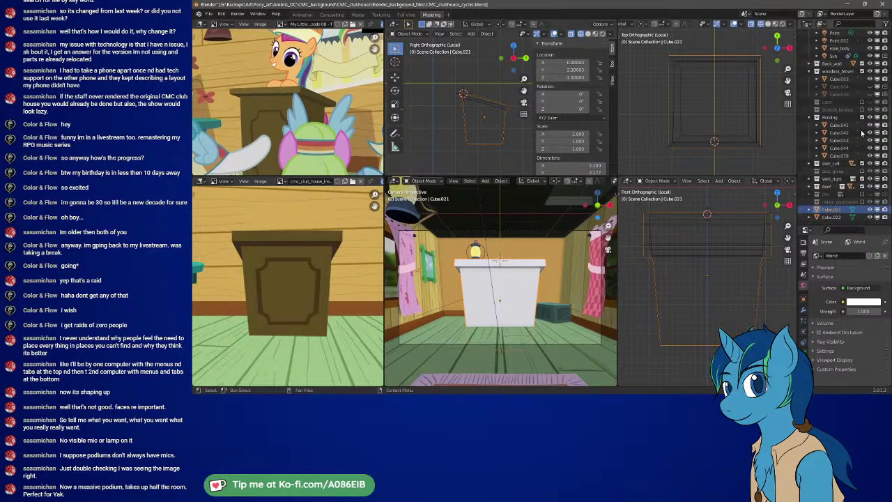
ctrl+click(833, 217)
click(837, 211)
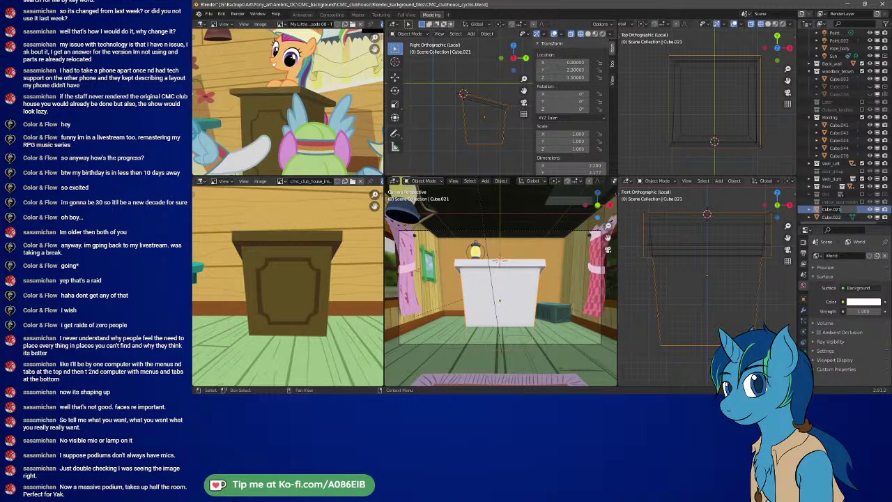
text(Po)
key(BackSpace)
key(BackSpace)
text(woodstand)
key(Return)
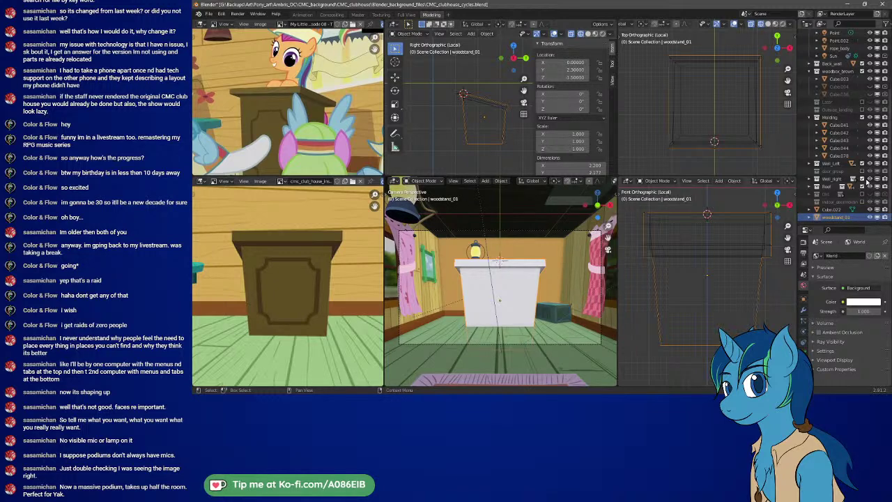
- Rename the linked duplicate Cube.022 as woodstand_02
click(828, 210)
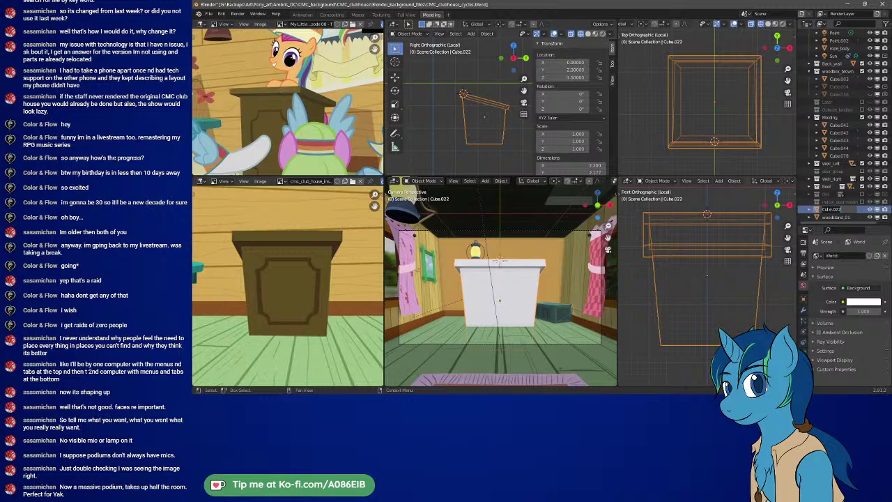
text(woodstand_02)
key(Return)
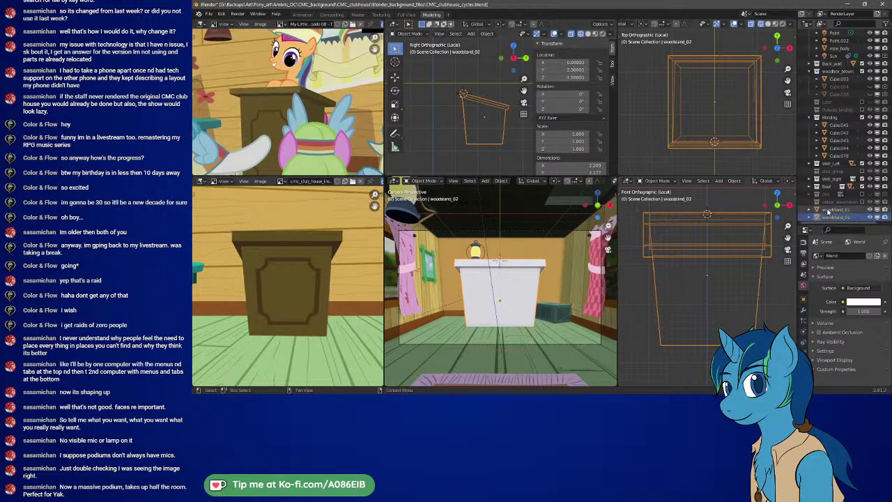